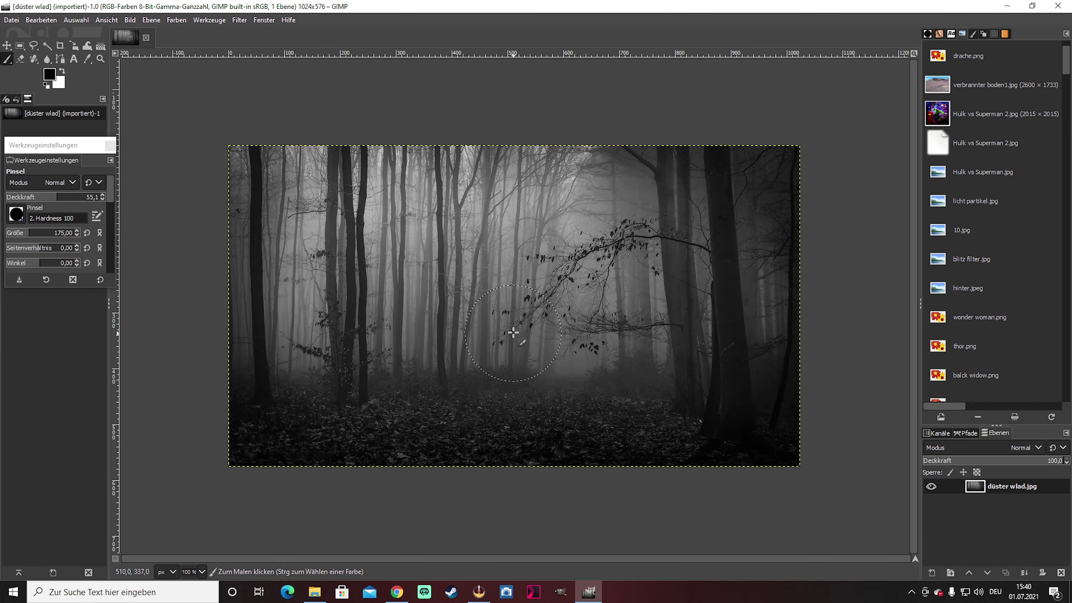
Begin scaling the foggy forest layer, entering a new width toward 2015 px
right_click(518, 332)
left_click(643, 569)
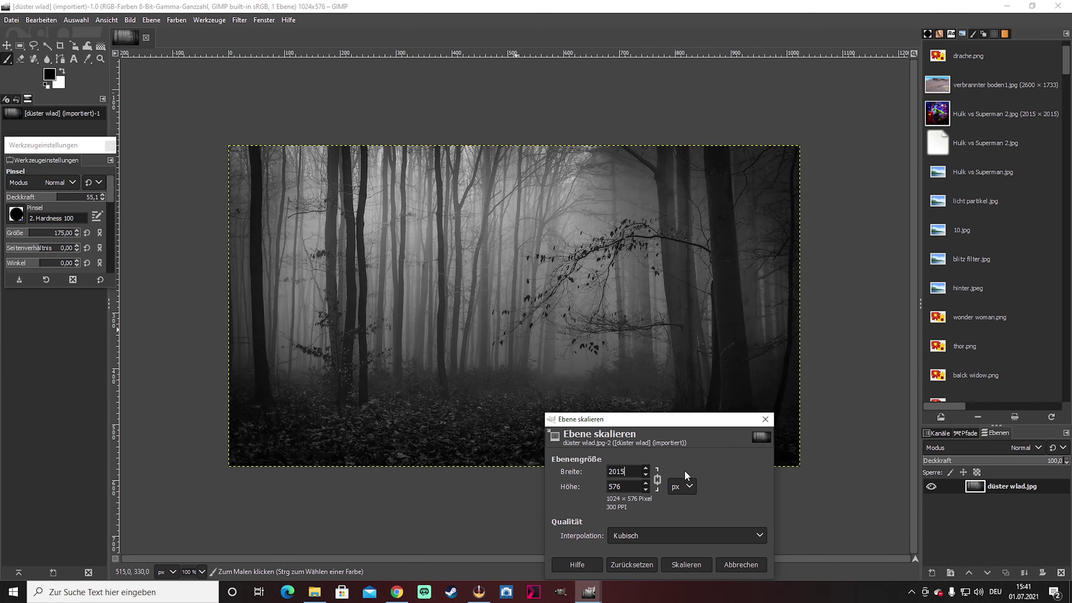
type("20")
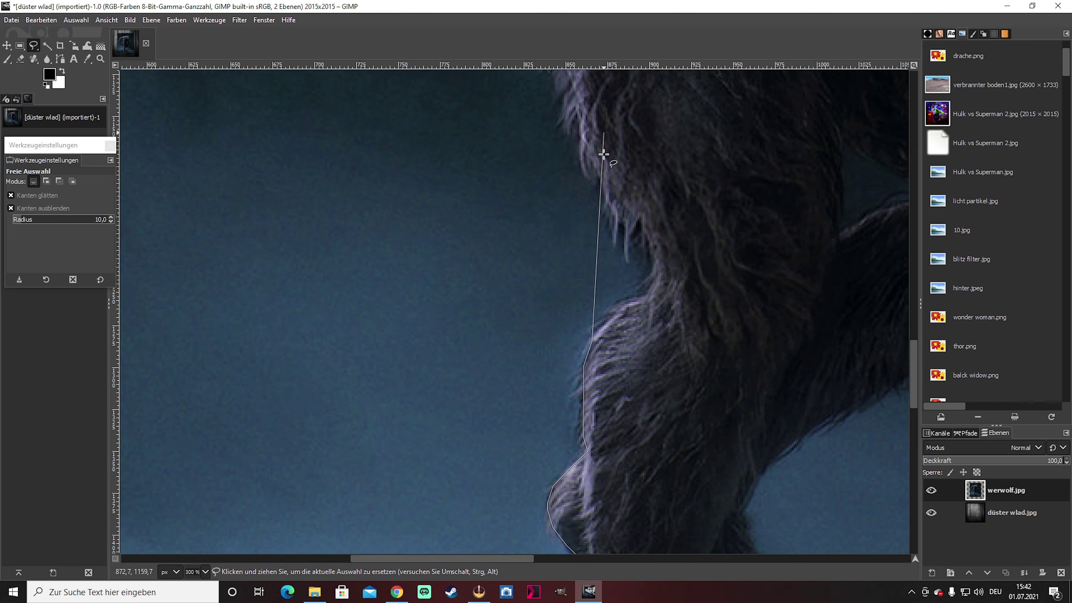
Extend the free-select outline down the werewolf's arm along the claw edge
scroll(473, 309, "up", 5)
scroll(549, 306, "up", 5)
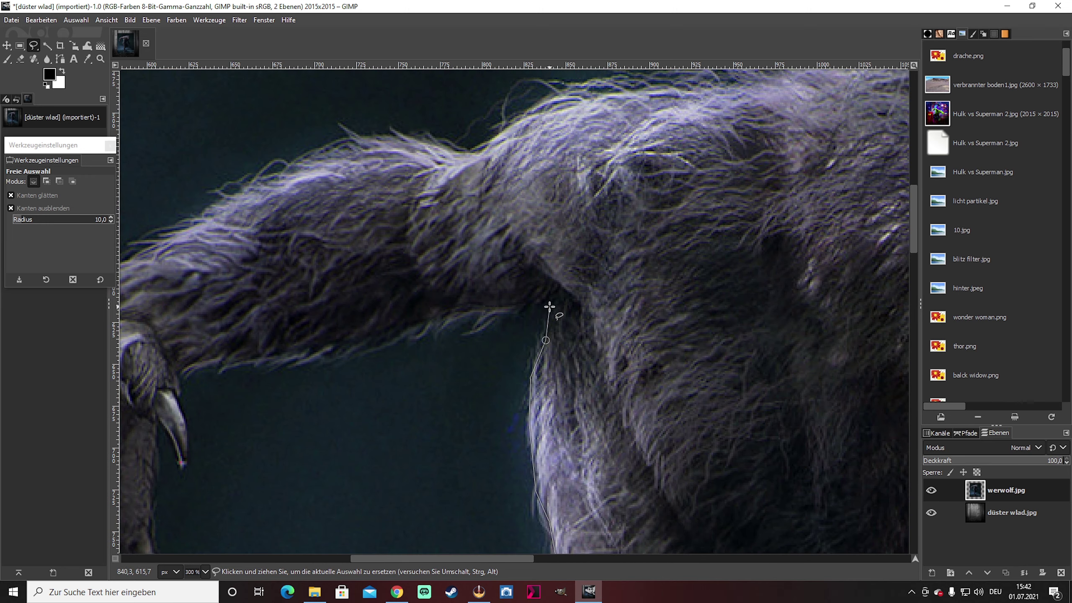
left_click(208, 359)
left_click(179, 370)
scroll(181, 393, "up", 1)
scroll(401, 435, "up", 1)
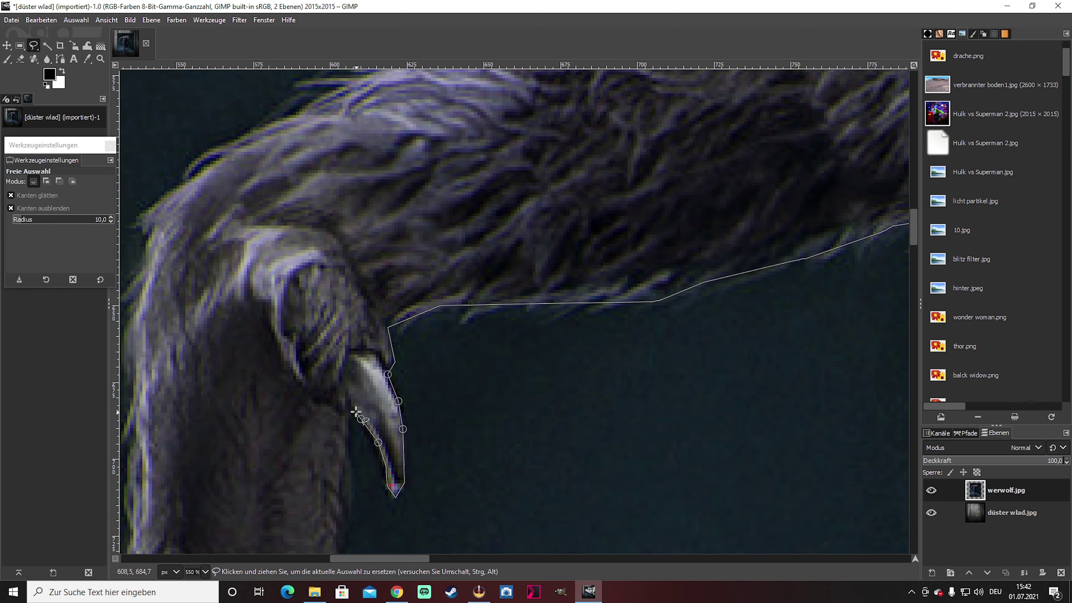
scroll(356, 411, "down", 4)
Trace the outline around the werewolf's claws and along the fingers of its hand
left_click(481, 446)
left_click(382, 509)
scroll(295, 422, "left", 4)
left_click(519, 512)
left_click(492, 435)
left_click(437, 463)
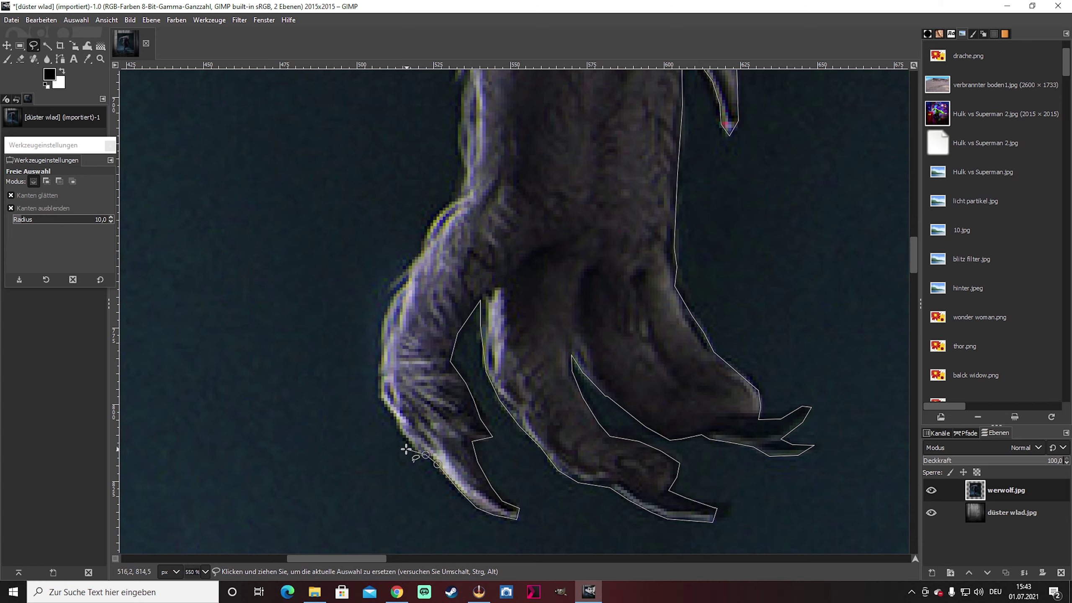
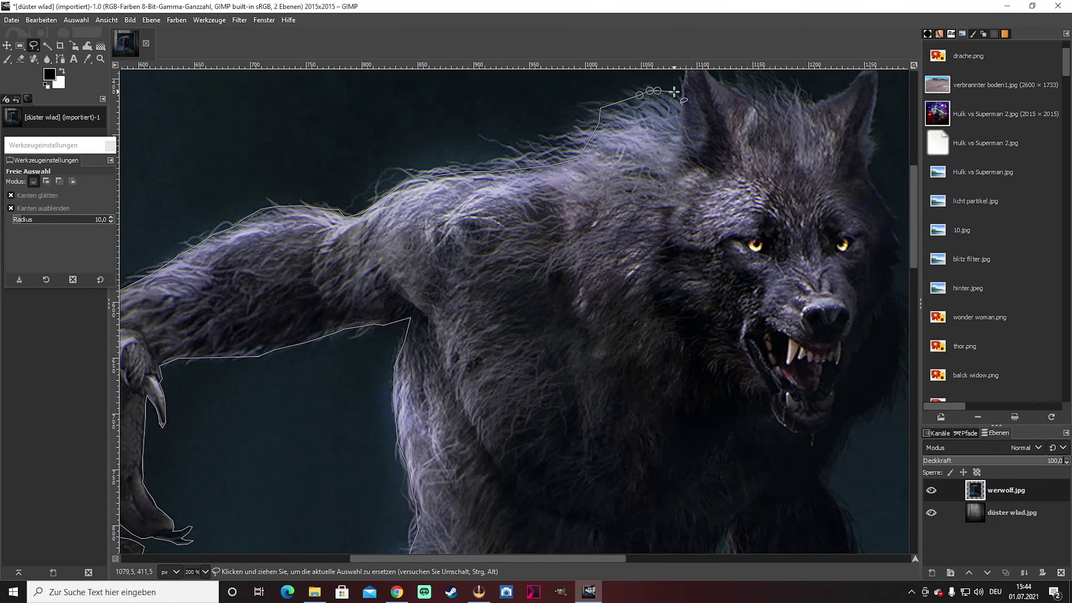
Place free-select points along the werewolf's back, around the ear and down the jaw
left_click(673, 214)
left_click(682, 220)
left_click(686, 185)
left_click(703, 188)
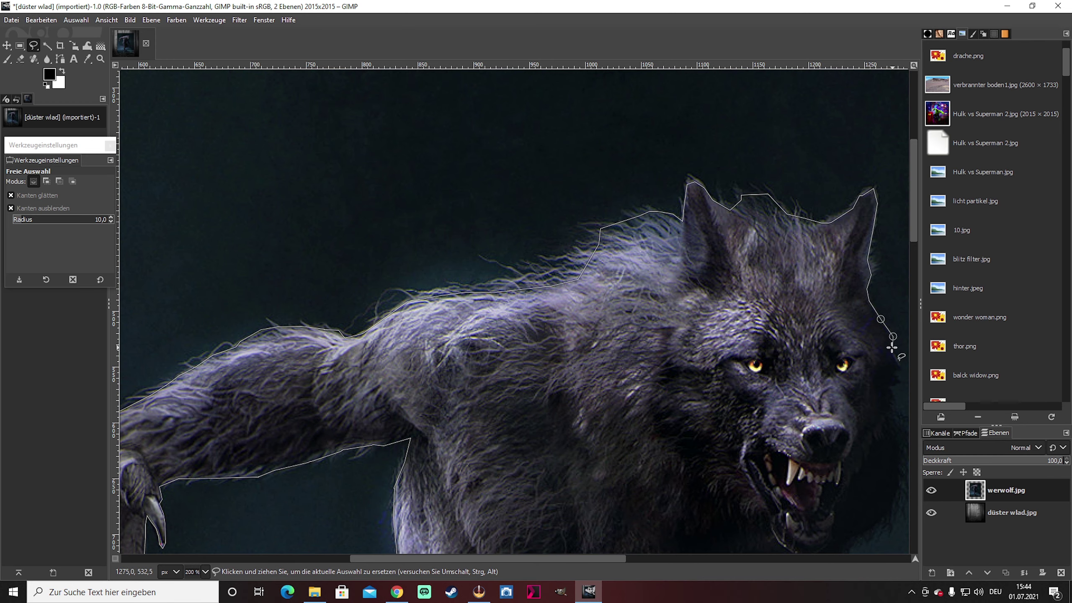
scroll(892, 347, "up", 3)
left_click(742, 491)
left_click(555, 455)
left_click(504, 462)
left_click(544, 520)
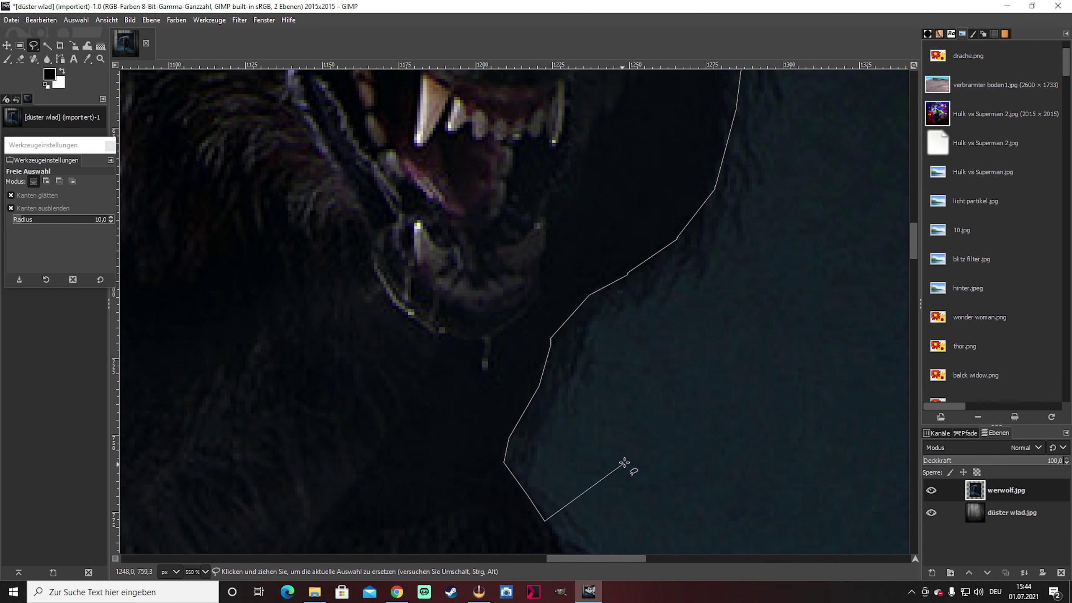
scroll(624, 463, "down", 3)
Continue the outline along the dark edge and around the rounded claw
left_click(590, 120)
left_click(611, 335)
left_click(814, 460)
left_click(852, 480)
left_click(857, 507)
scroll(861, 519, "down", 3)
left_click(846, 426)
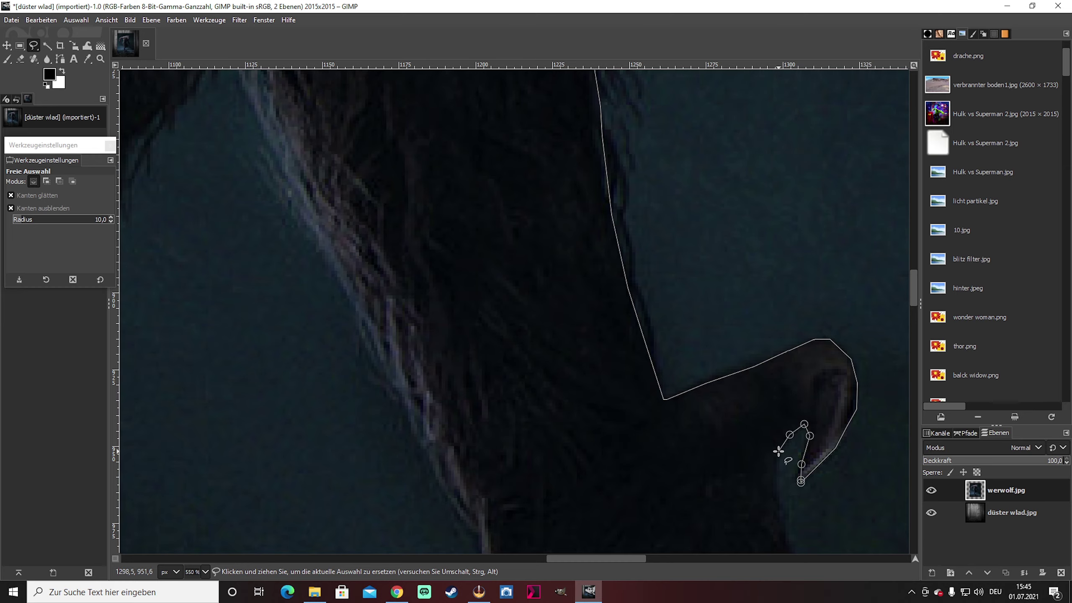
scroll(779, 451, "down", 5)
scroll(675, 422, "right", 4)
left_click(553, 365)
left_click(605, 442)
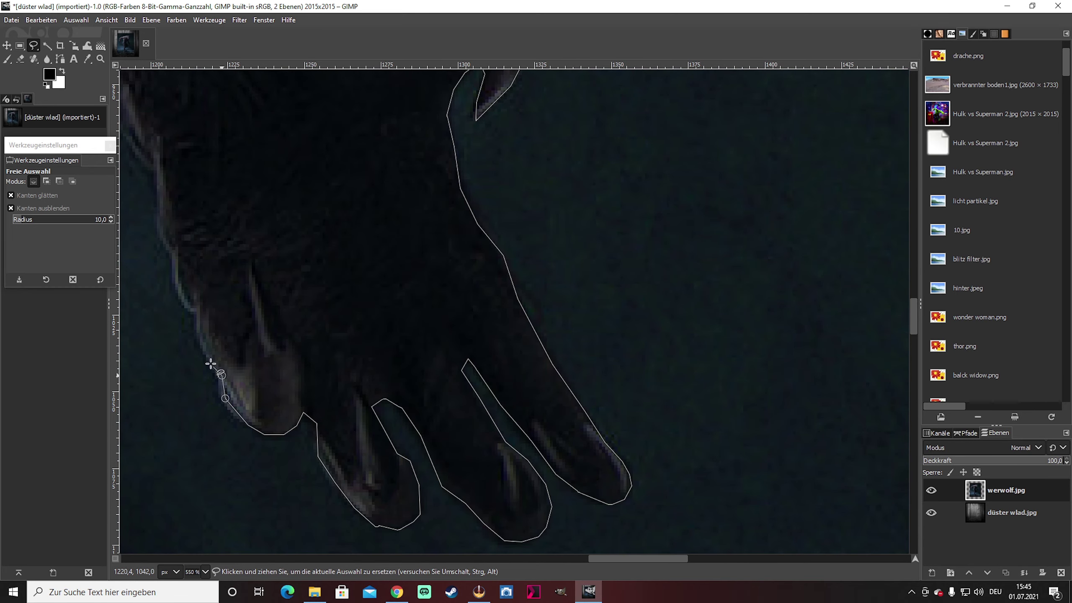
Extend the outline along the werewolf's dark fur edge
scroll(610, 354, "left", 10)
left_click(462, 124)
scroll(590, 431, "up", 5)
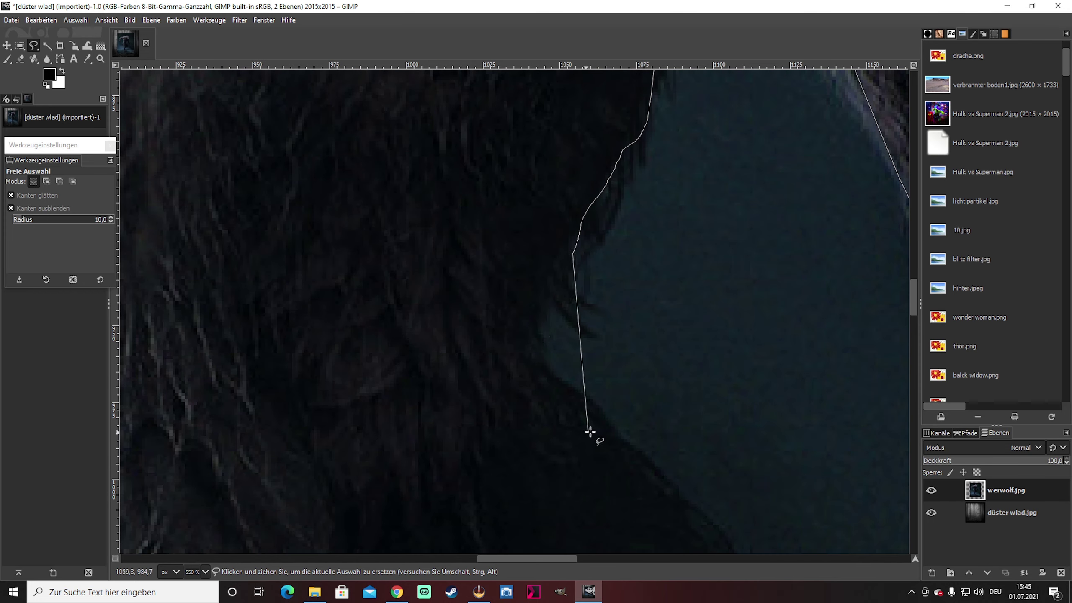
scroll(590, 431, "down", 5)
left_click(717, 407)
scroll(598, 418, "down", 5)
left_click(597, 419)
scroll(694, 162, "right", 5)
scroll(548, 381, "down", 5)
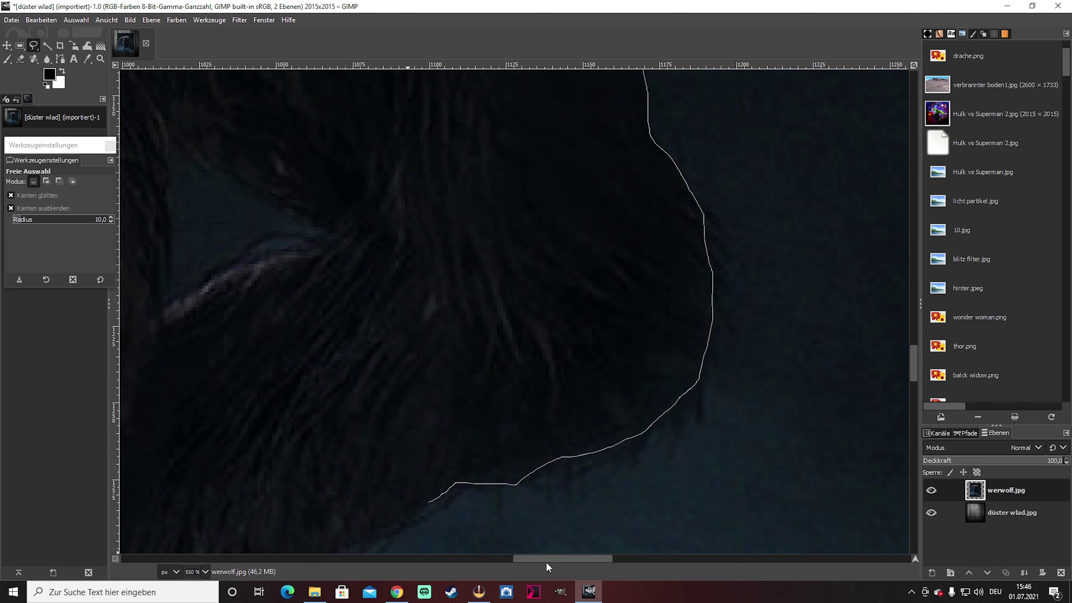
scroll(251, 485, "down", 5)
scroll(318, 531, "down", 5)
left_click(318, 531)
scroll(479, 395, "down", 5)
Carry the outline down the werewolf's leg to its foot
left_click(545, 323)
scroll(644, 371, "left", 5)
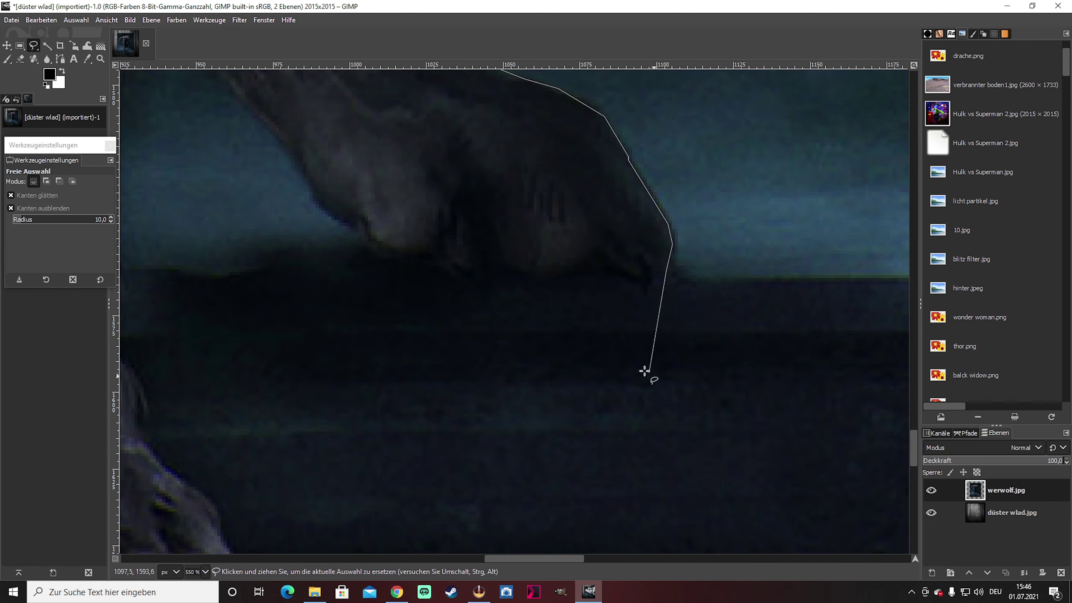
left_click_drag(462, 286, 298, 191)
scroll(550, 422, "left", 10)
left_click(557, 451)
scroll(557, 450, "down", 5)
left_click(586, 387)
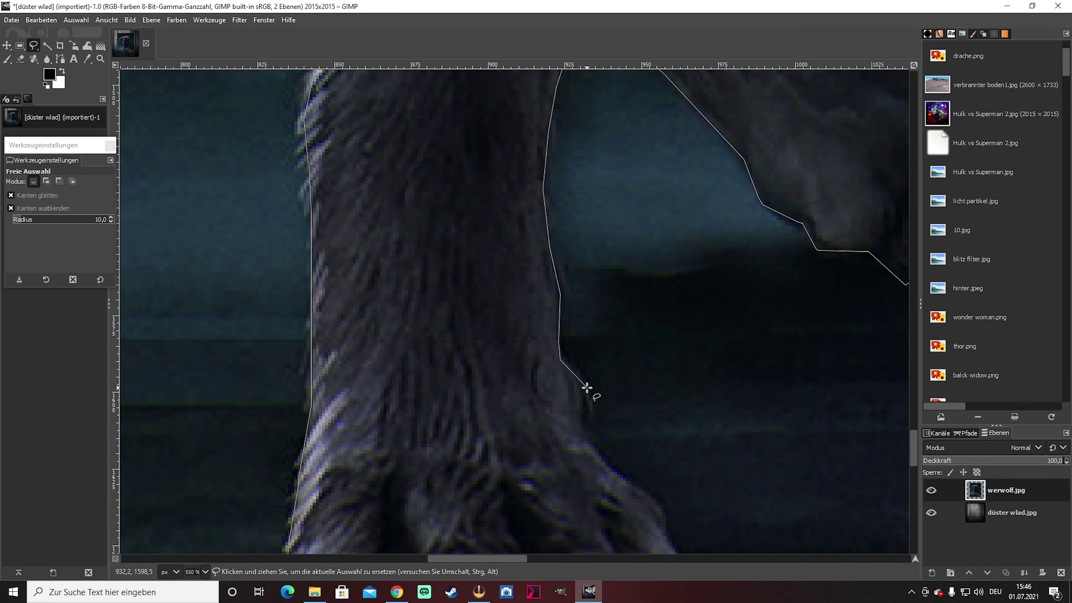
scroll(666, 398, "left", 5)
left_click(697, 516)
scroll(699, 298, "down", 5)
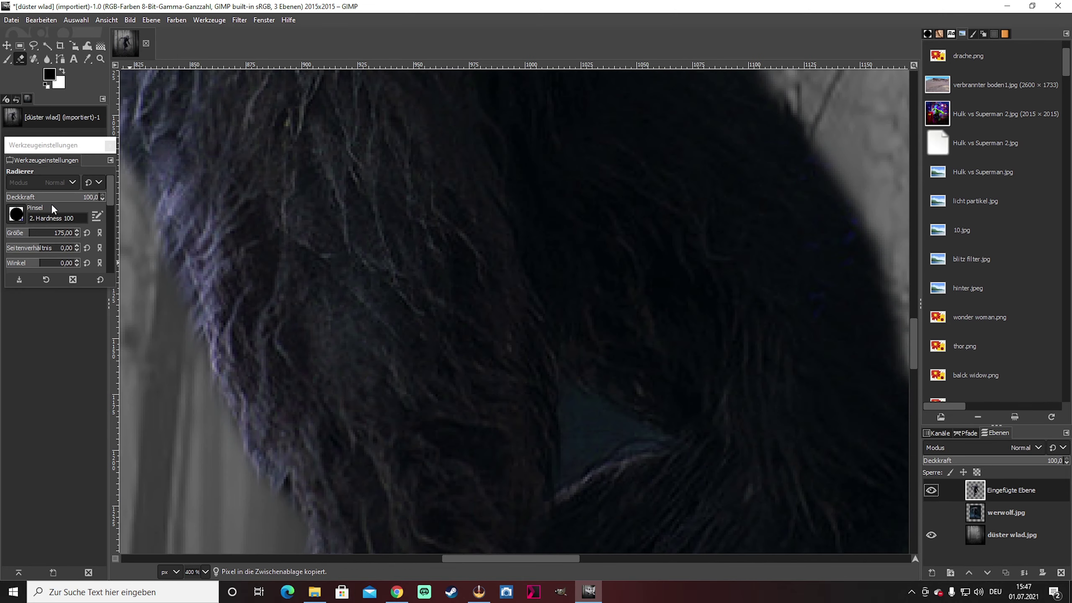
Switch to the forest background layer and shift the werewolf slightly left and down
scroll(677, 306, "down", 4)
scroll(609, 247, "down", 4)
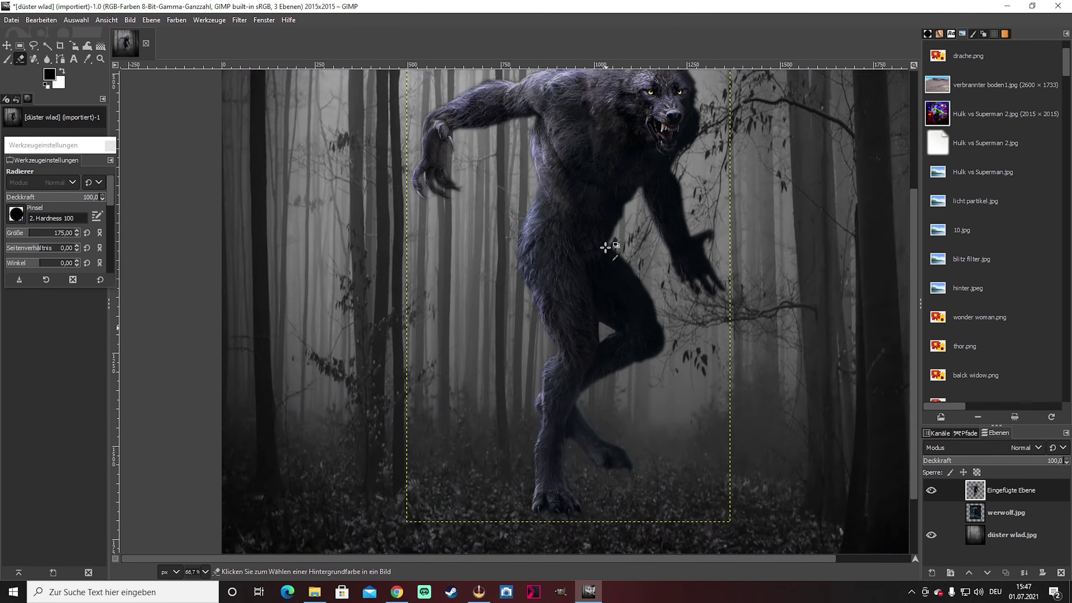
scroll(610, 247, "down", 3)
left_click(1002, 534)
scroll(590, 295, "up", 5)
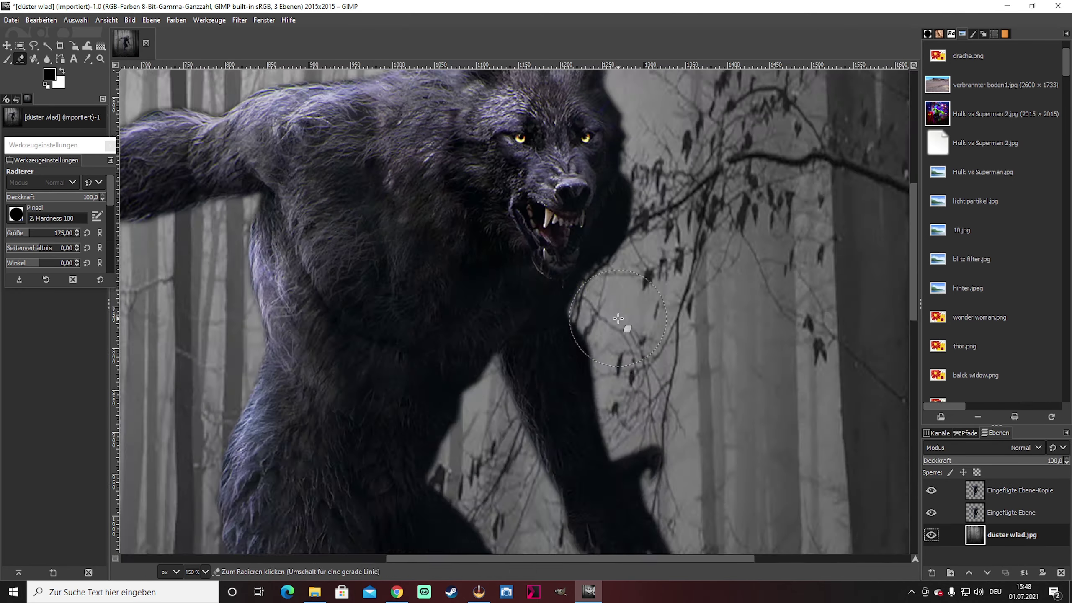
scroll(885, 466, "down", 3)
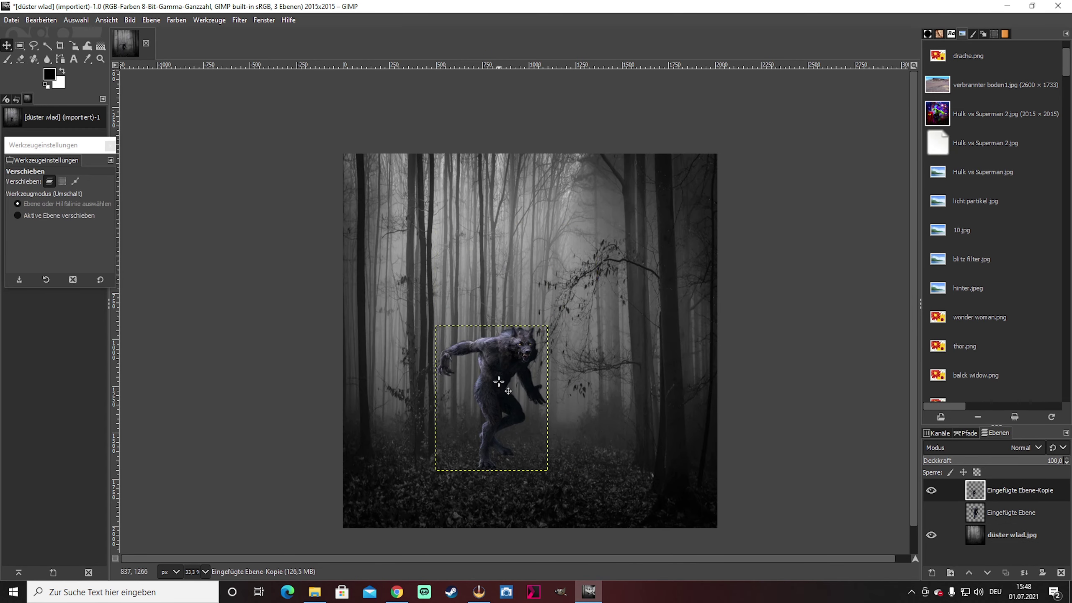
left_click_drag(498, 382, 464, 390)
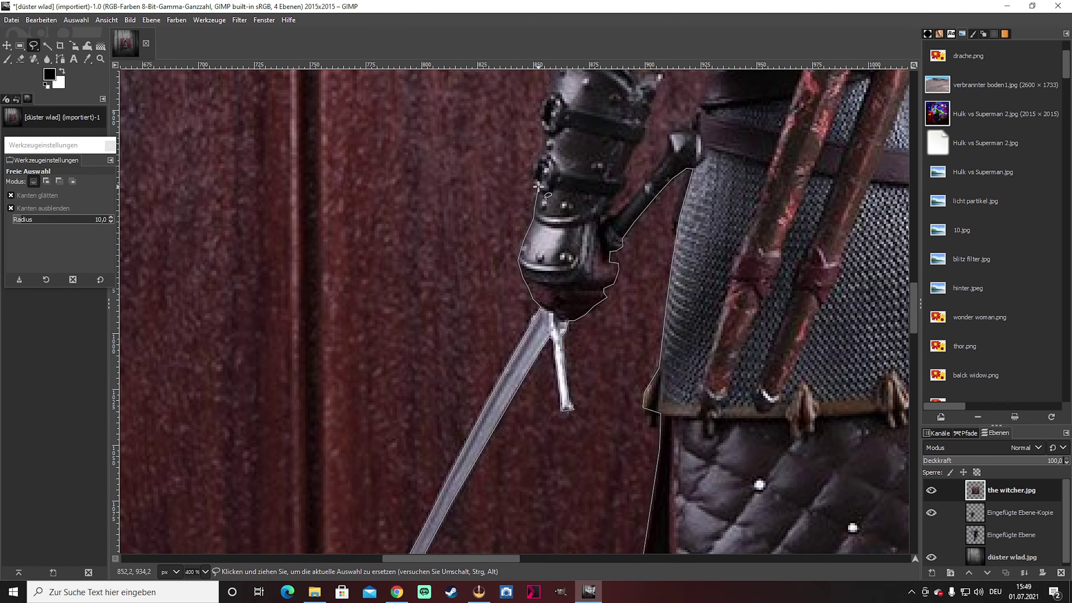
Trace the Witcher's outline along the sword and up his arm to the shoulder
left_click(539, 157)
left_click(545, 149)
left_click(545, 131)
scroll(541, 122, "up", 3)
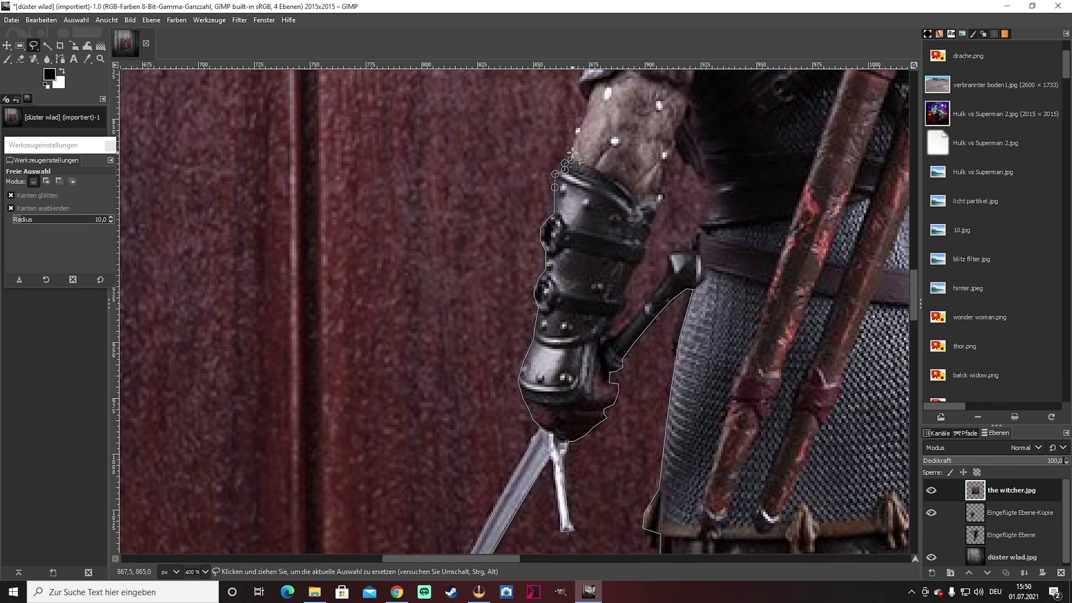
scroll(573, 152, "up", 3)
left_click(590, 218)
left_click(584, 171)
left_click(590, 122)
scroll(593, 123, "up", 6)
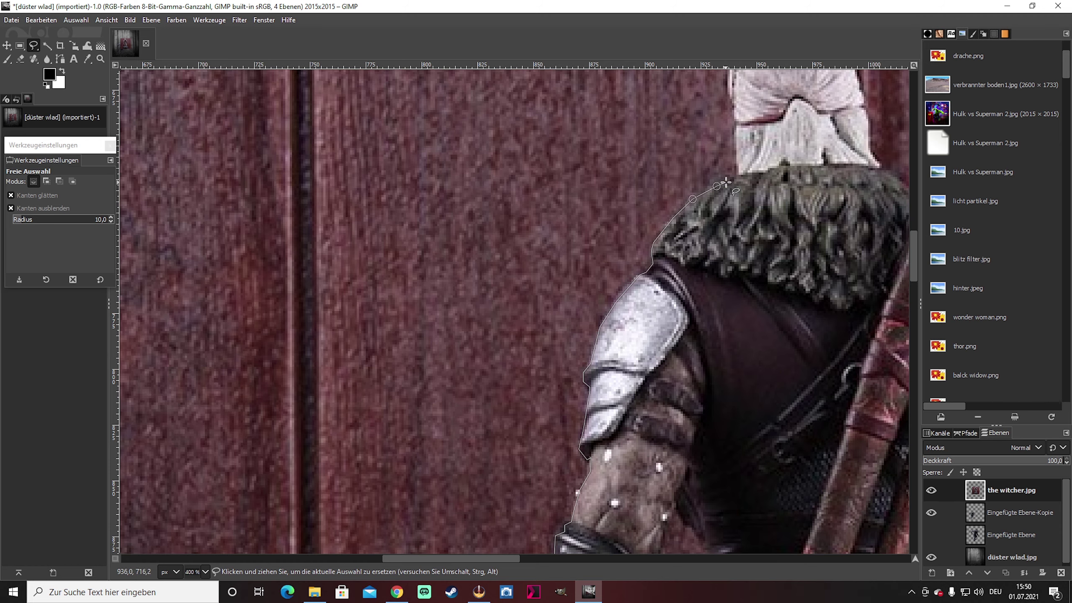
scroll(726, 183, "up", 5)
scroll(548, 169, "up", 3, "ctrl")
Continue the outline over the top of the Witcher's head
left_click(496, 216)
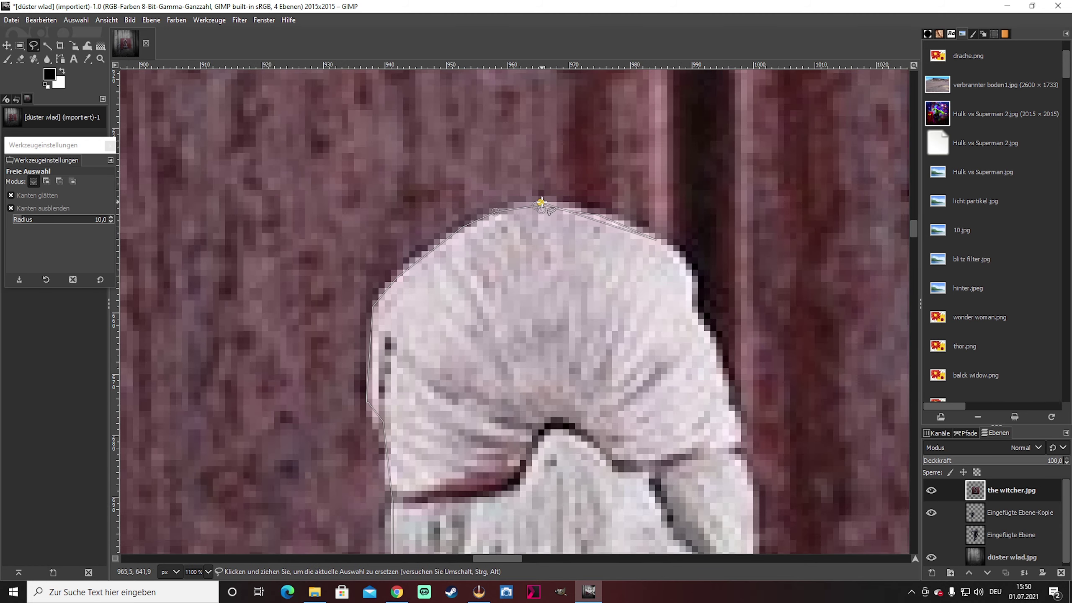
scroll(733, 443, "down", 3)
scroll(694, 379, "down", 5)
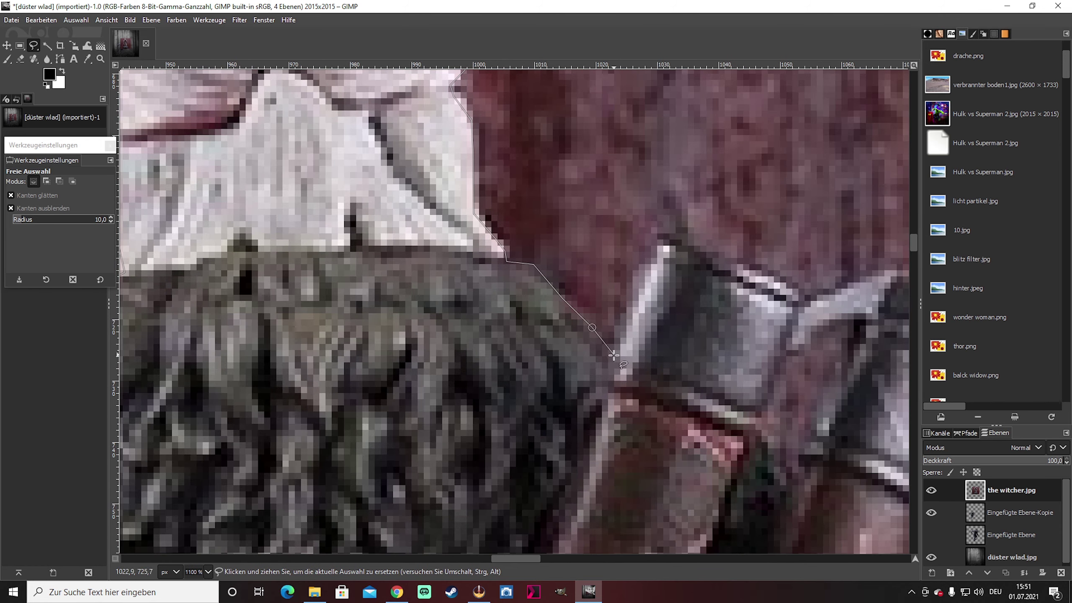
scroll(694, 379, "up", 2)
scroll(694, 379, "down", 2, "ctrl")
scroll(591, 338, "up", 3)
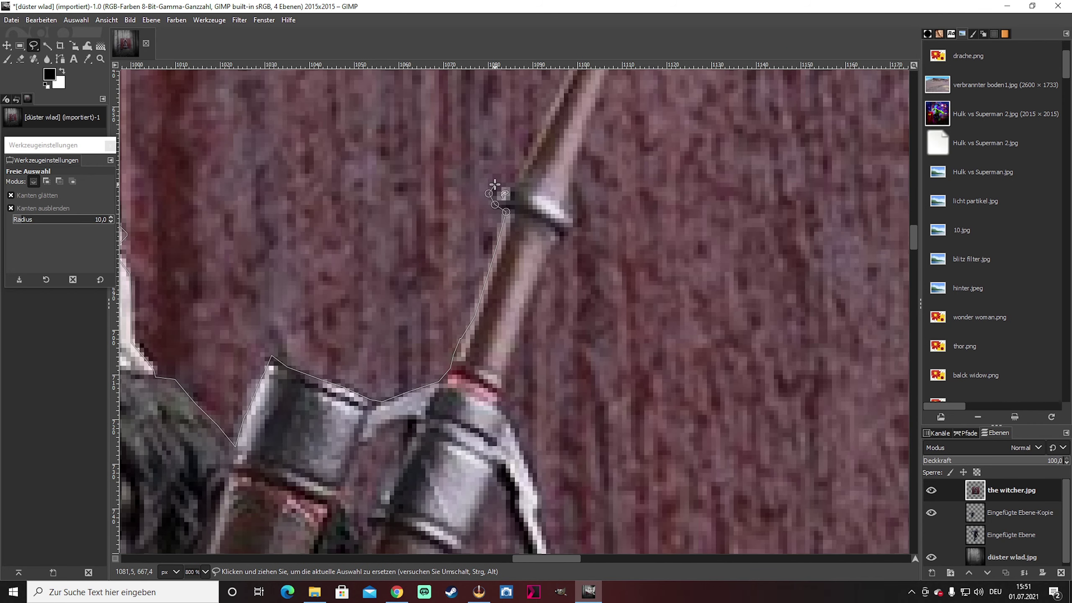
scroll(591, 337, "up", 3)
scroll(590, 338, "up", 3)
Add an outline point at the sword hilt, then drag the Witcher into place
left_click(608, 349)
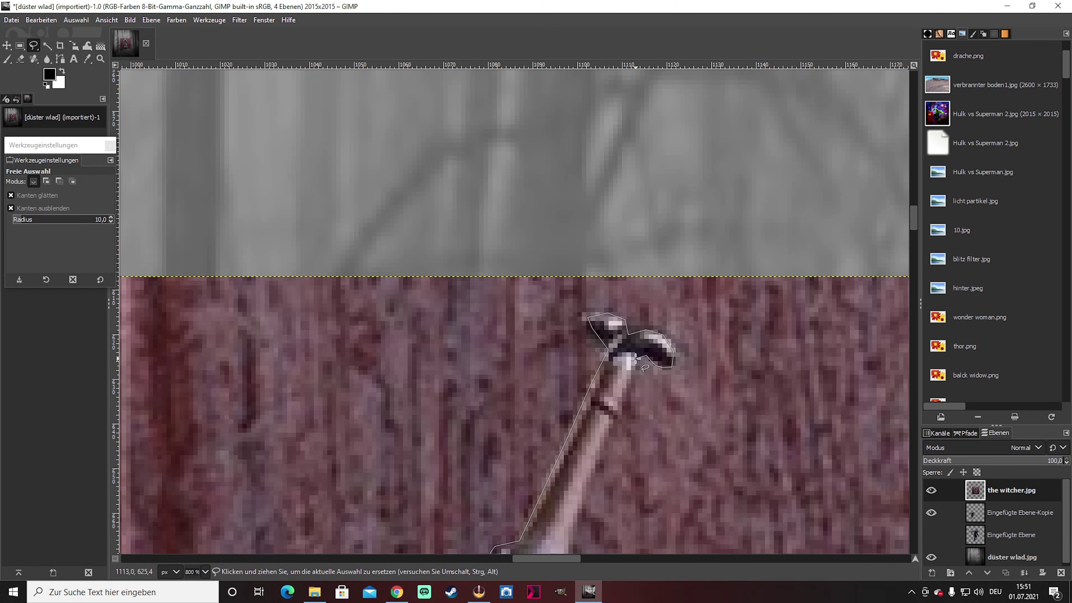
scroll(635, 358, "down", 3)
scroll(590, 380, "down", 3)
scroll(548, 401, "down", 3)
scroll(524, 422, "up", 2, "ctrl")
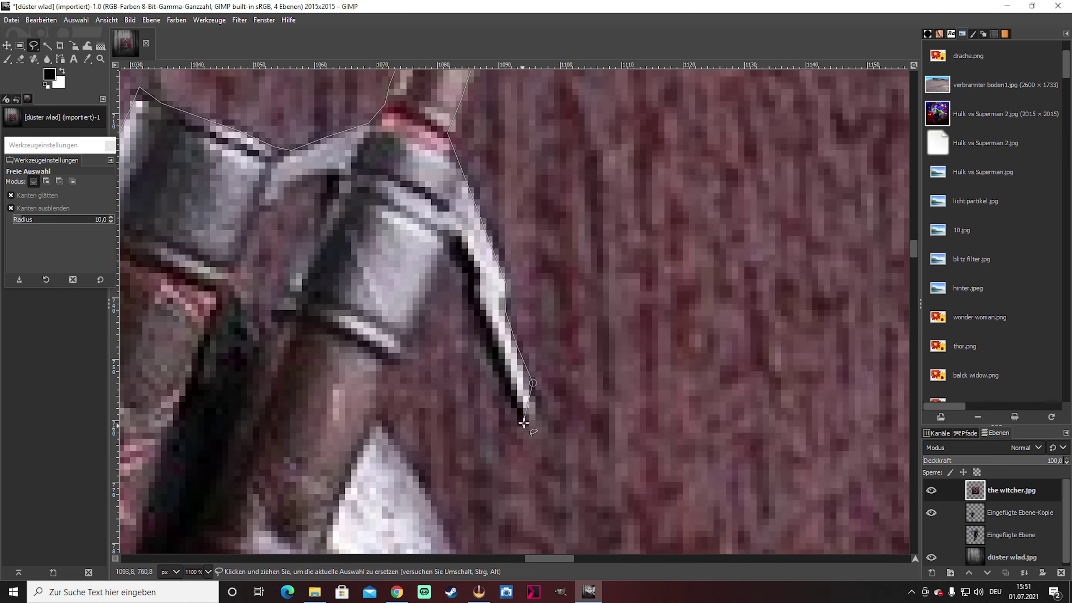
scroll(390, 364, "down", 2, "ctrl")
scroll(422, 337, "down", 3)
scroll(464, 296, "down", 3)
scroll(508, 269, "down", 3)
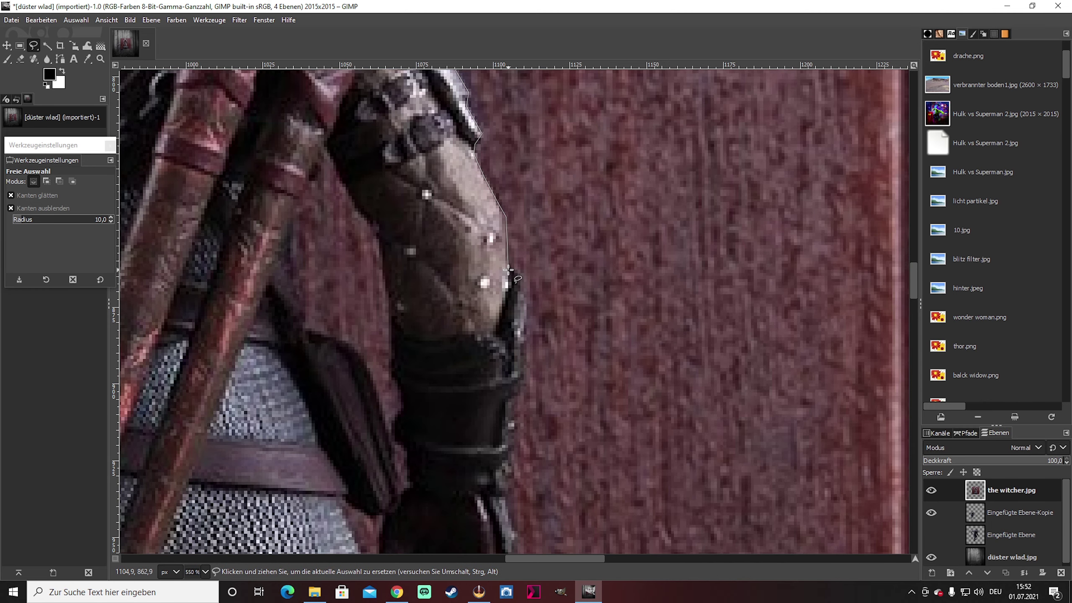
scroll(510, 422, "down", 3)
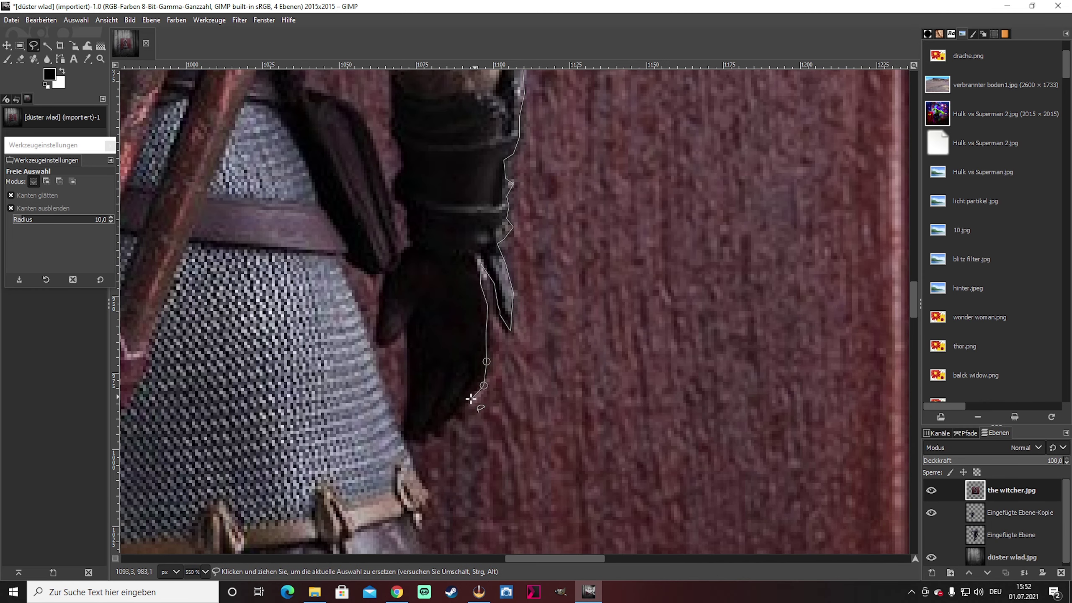
scroll(410, 434, "down", 3)
scroll(486, 283, "down", 3)
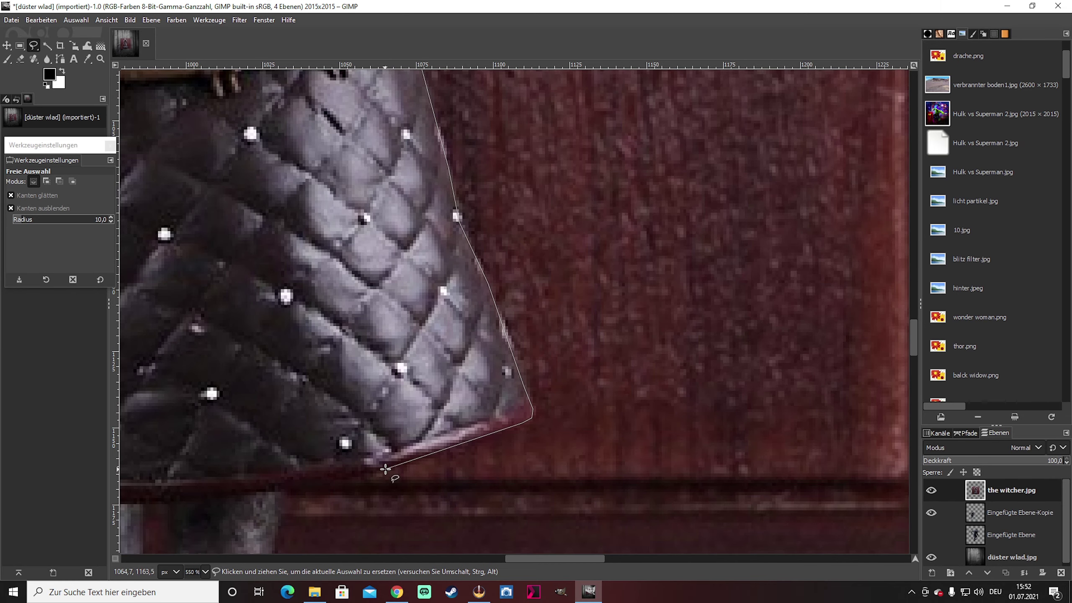
left_click_drag(385, 469, 280, 488)
scroll(281, 488, "down", 3)
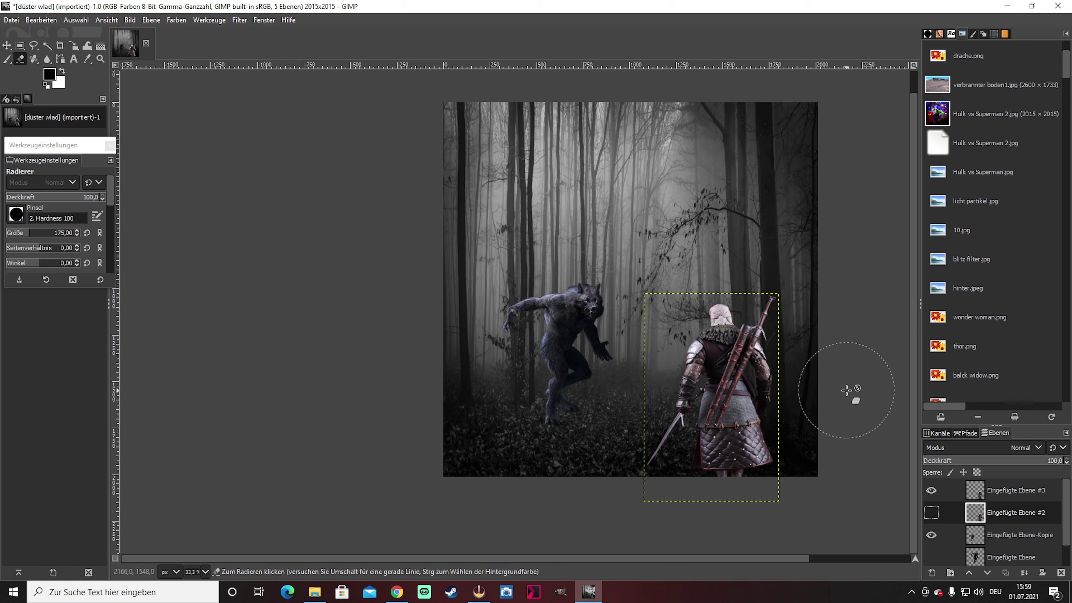
Select the werewolf layer, then free-select around the red moon
left_click(1012, 537)
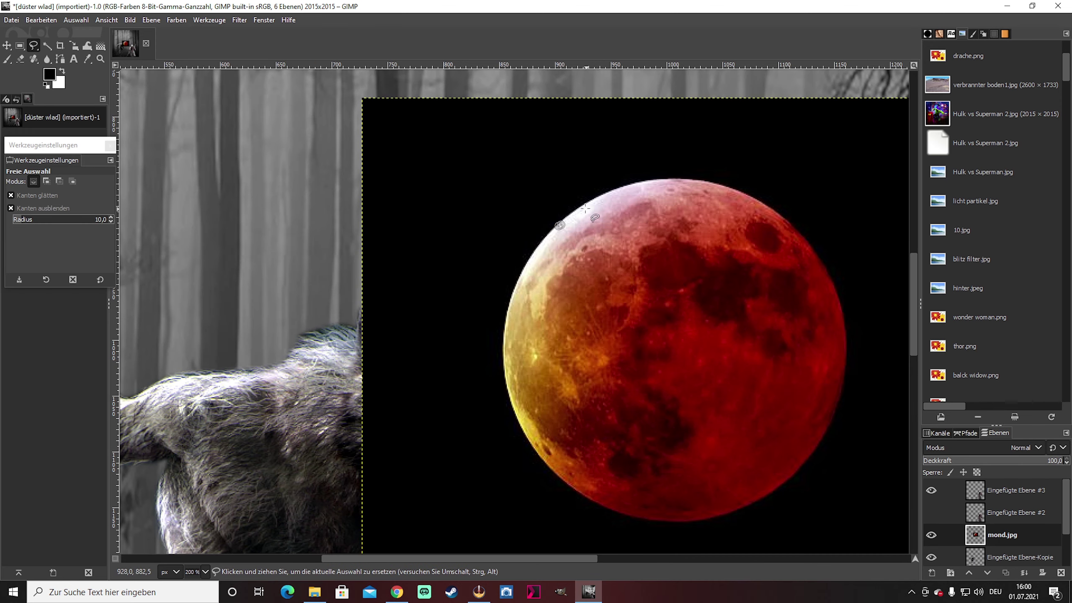
left_click_drag(563, 220, 709, 183)
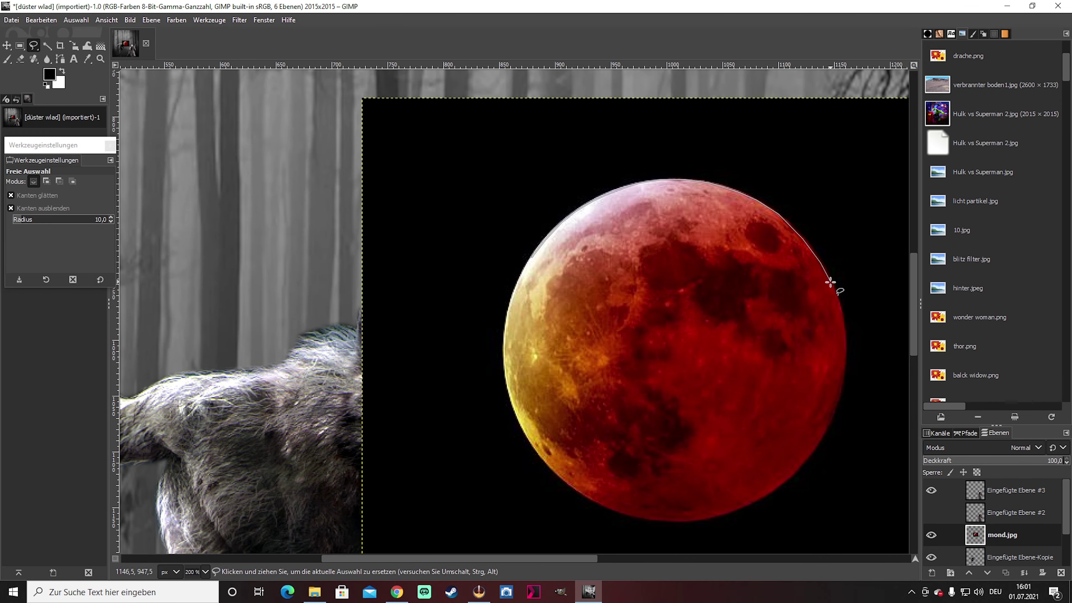
left_click_drag(830, 282, 831, 294)
scroll(832, 294, "down", 5)
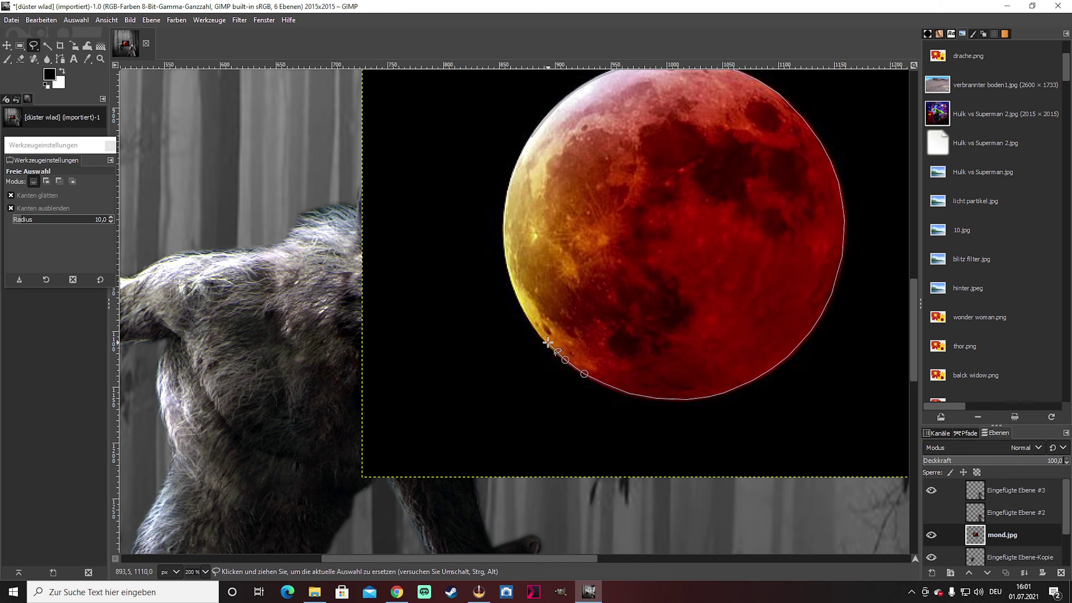
double_click(503, 226)
Paste the moon as its own layer and move it up between the trees
key("ctrl+c")
key("ctrl+v")
key("shift+ctrl+j")
key("m")
left_click_drag(567, 273, 583, 193)
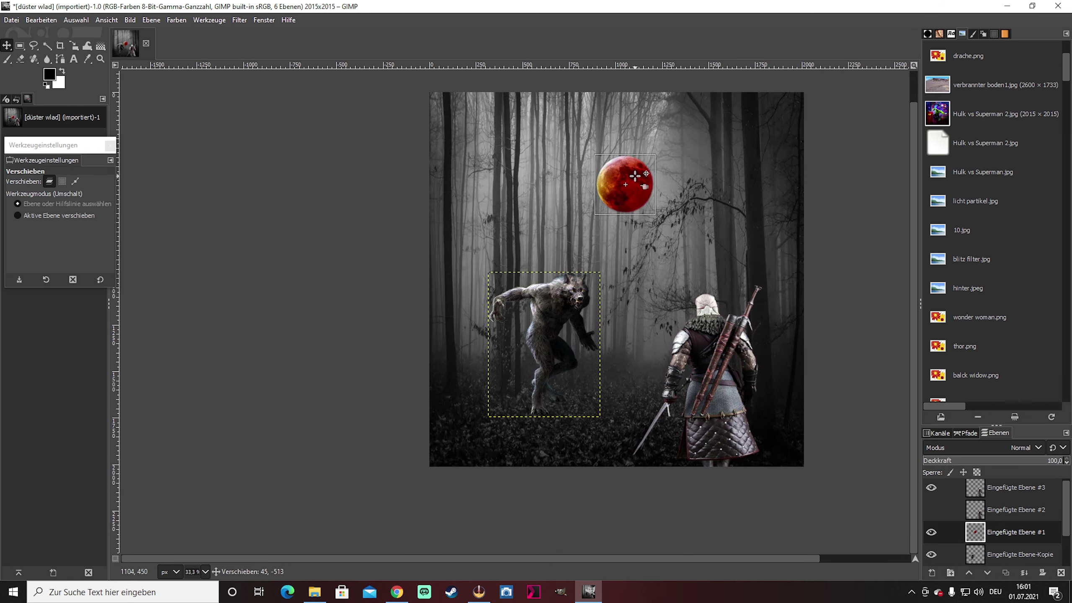
Undo the moon paste and darken the werewolf with a Levels adjustment
key("ctrl+z")
key("ctrl+z")
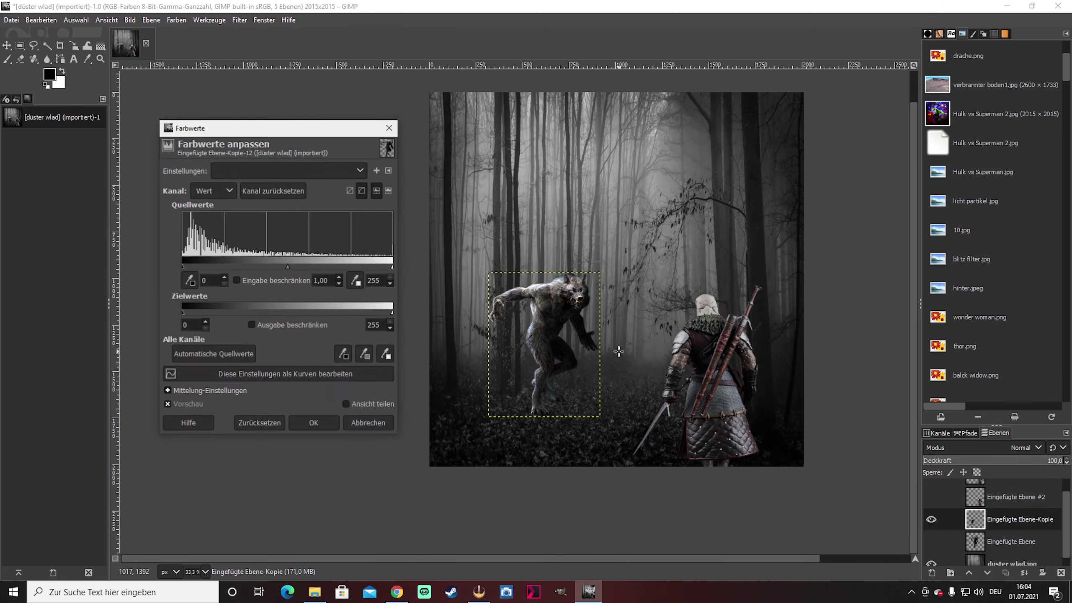
left_click_drag(288, 266, 296, 267)
mouse_move(182, 312)
left_mouse_down()
mouse_move(214, 313)
mouse_move(182, 312)
left_mouse_up()
left_click_drag(392, 312, 333, 312)
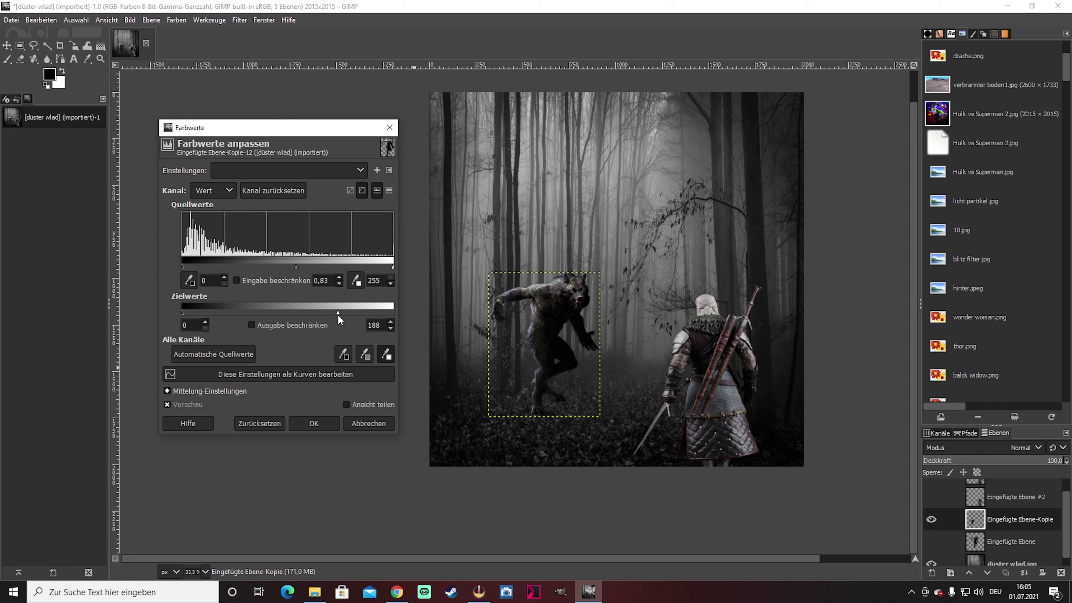
left_click_drag(296, 266, 308, 266)
left_click_drag(393, 267, 253, 266)
left_click(285, 374)
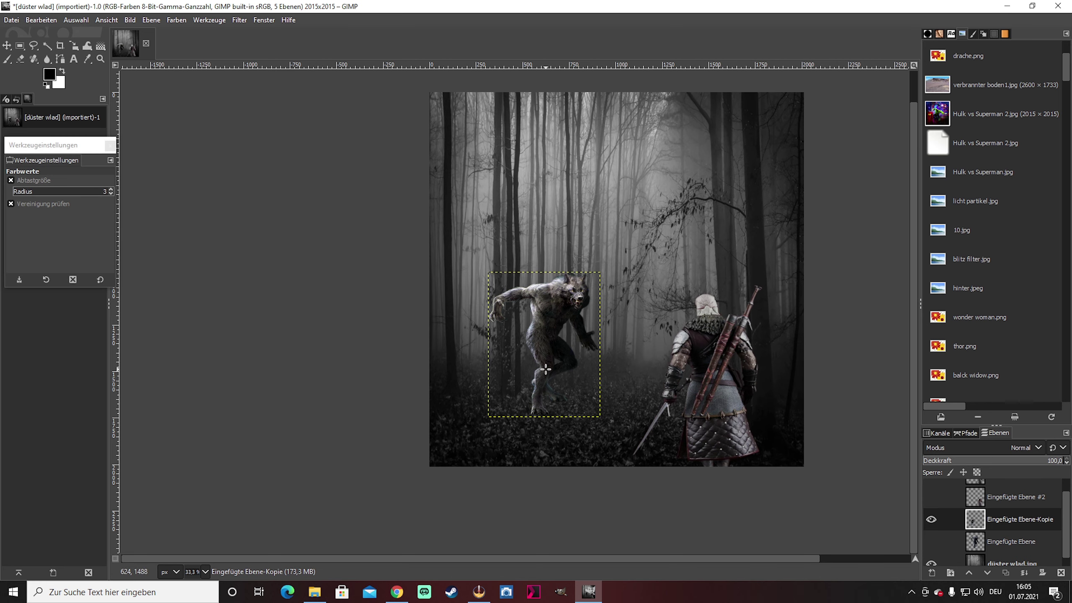
Apply a contrast boost to the background, then hide the original dark forest layer
mouse_move(1017, 186)
left_mouse_down()
mouse_move(1017, 226)
mouse_move(865, 294)
left_mouse_up()
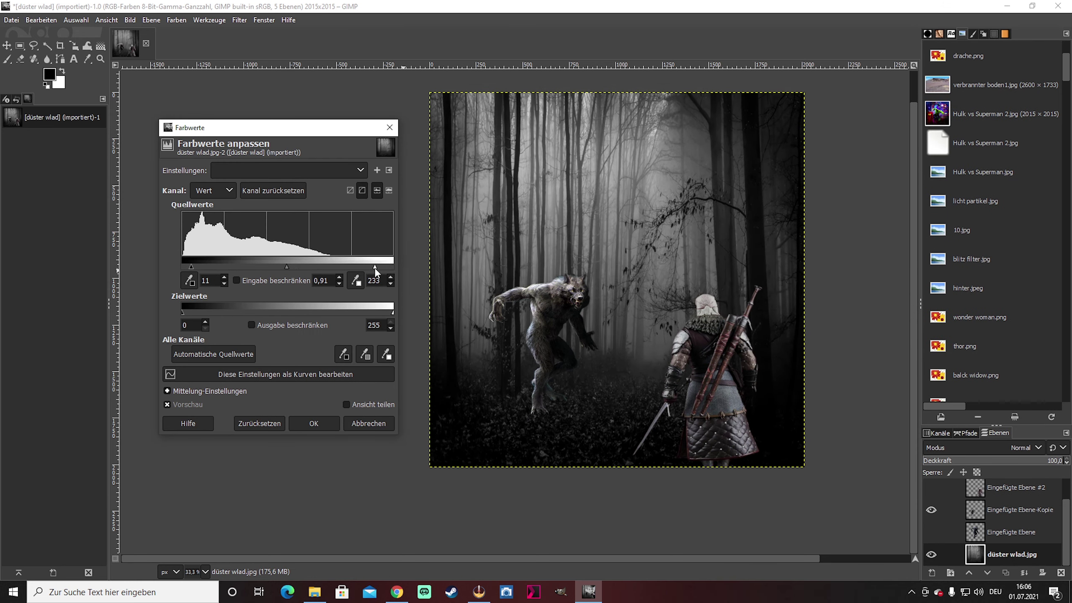
left_click(314, 423)
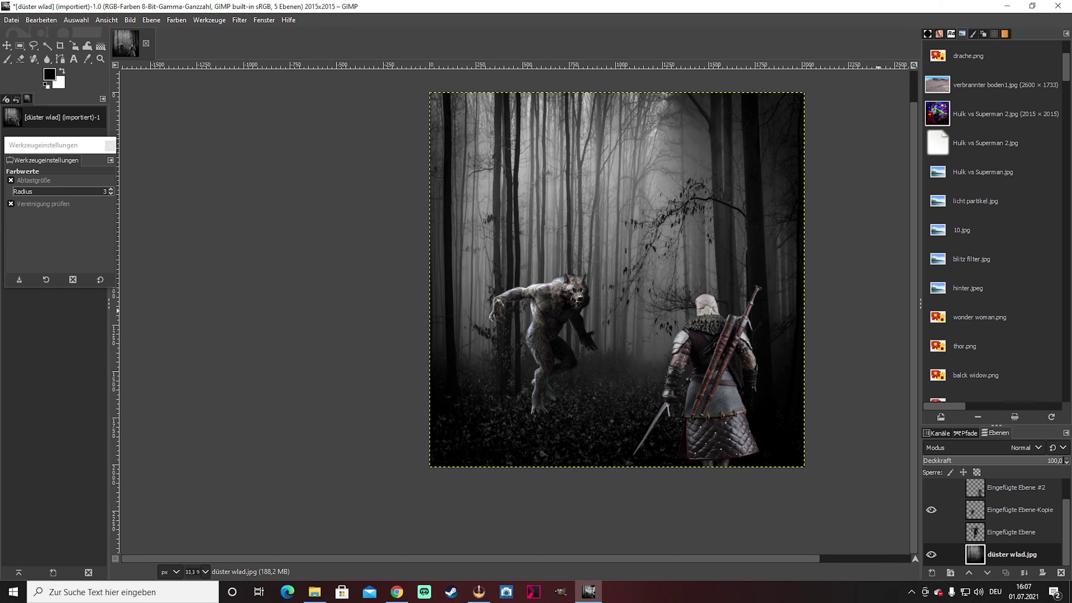
left_click(930, 554)
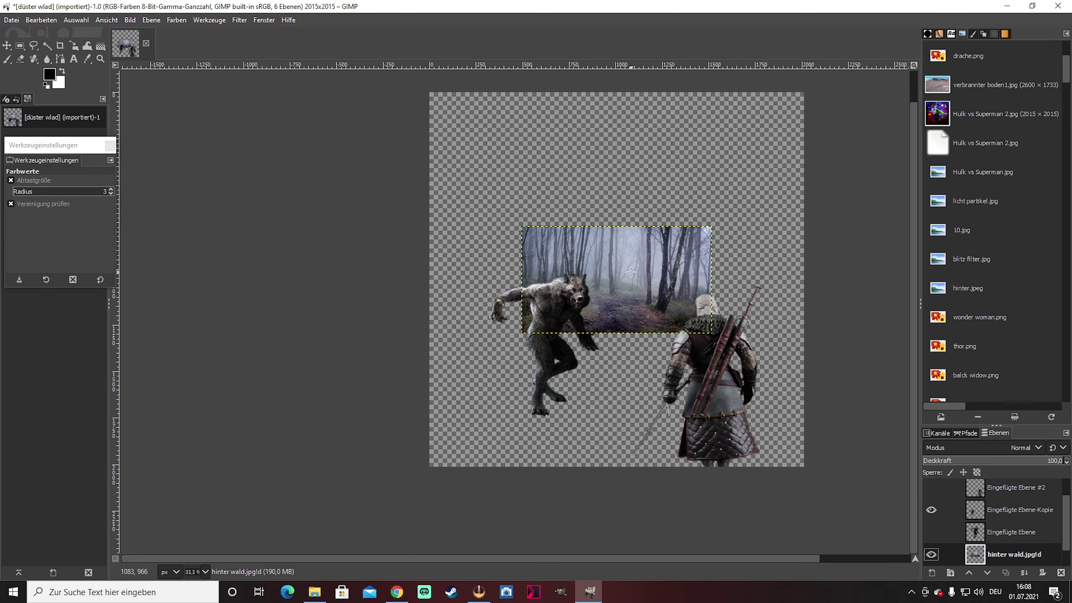
Scale the misty forest layer to 2015 px and fit its boundary to the image
right_click(657, 277)
left_click(821, 541)
type("2015")
key("Return")
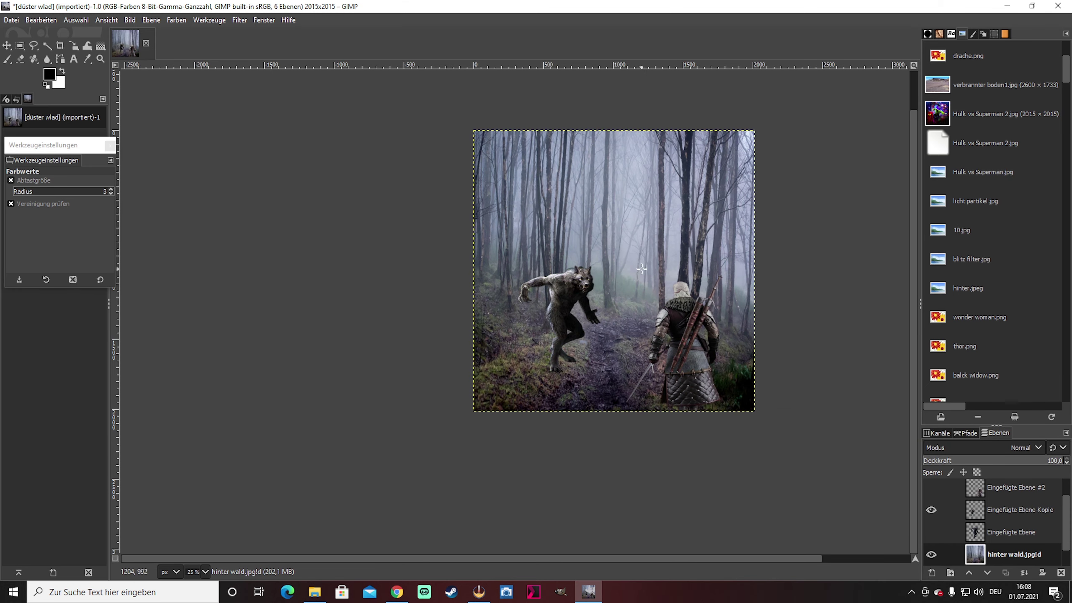
left_click(1016, 490)
right_click(695, 340)
left_click(820, 335)
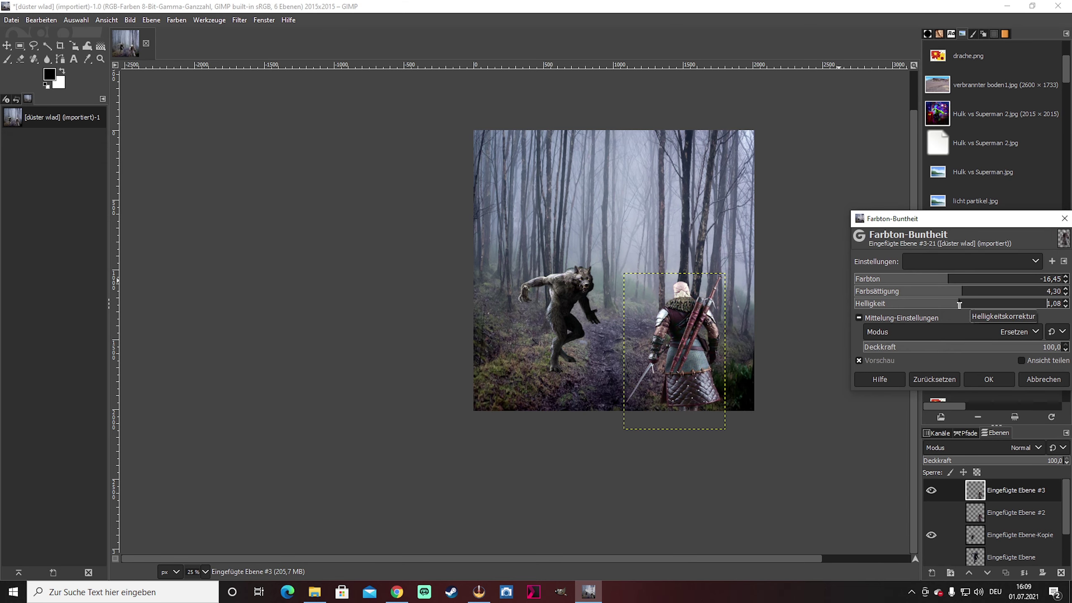
Apply Hue-Chroma tints to the Witcher and werewolf layers, then select the forest layer
left_click(988, 379)
left_click(1016, 535)
right_click(582, 306)
left_click(676, 397)
left_click(962, 279)
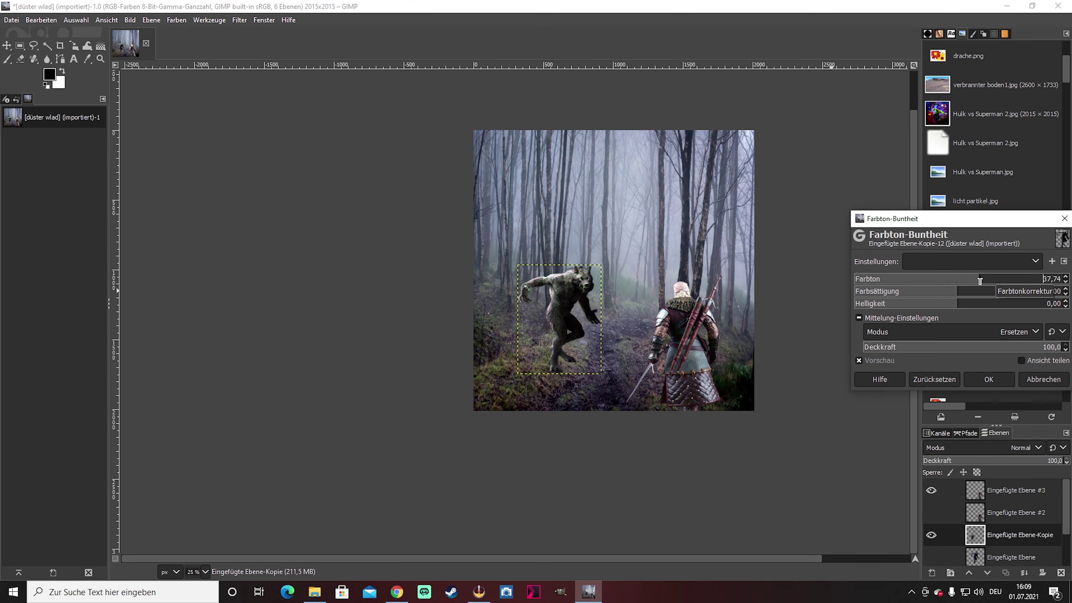
left_click(988, 379)
scroll(684, 298, "up", 1, "ctrl")
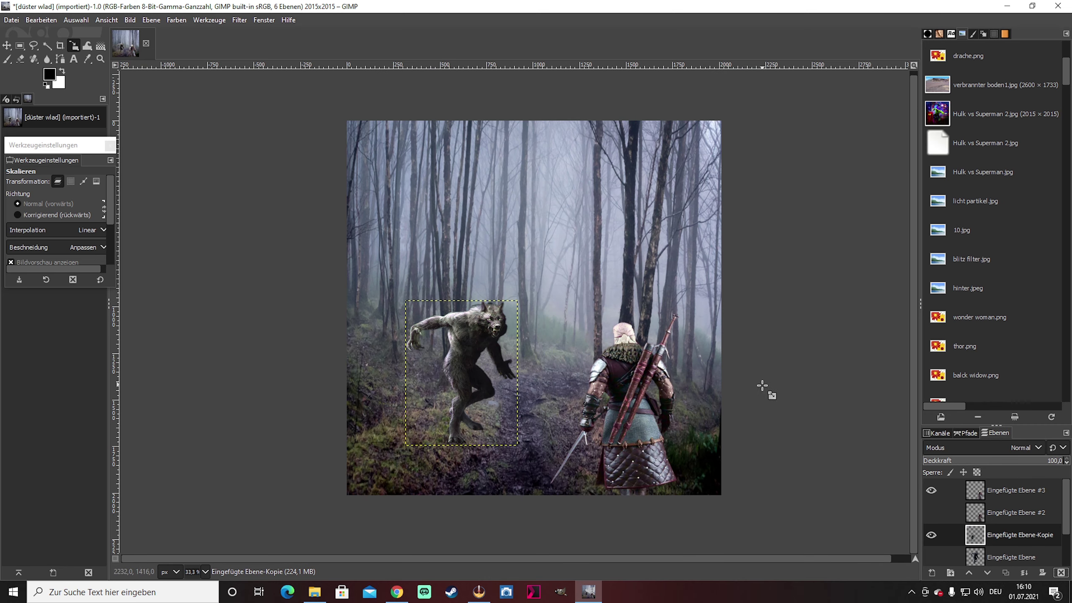
left_click(1009, 551)
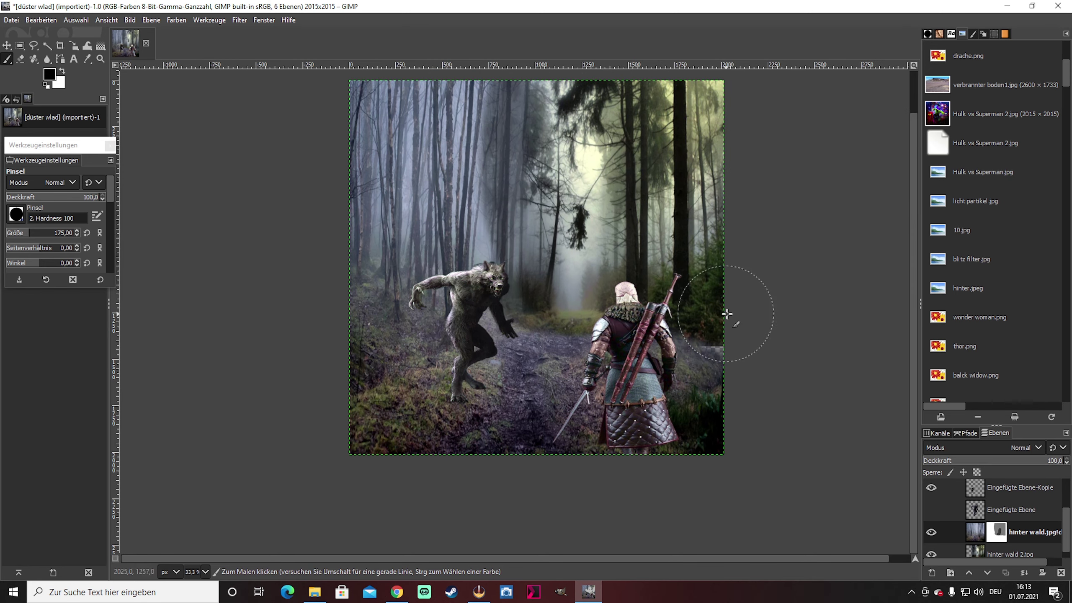
Paint the mask to reveal the denser dark forest in the upper right and nudge that layer
left_click_drag(581, 107, 548, 94)
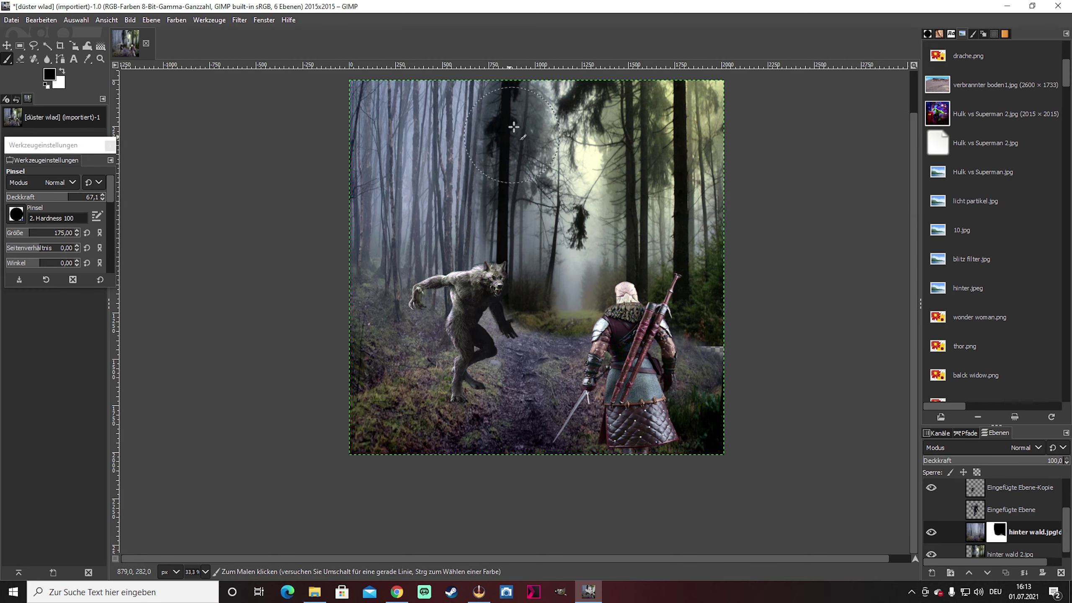
key("m")
left_click_drag(738, 183, 739, 194)
scroll(739, 194, "down", 1, "ctrl")
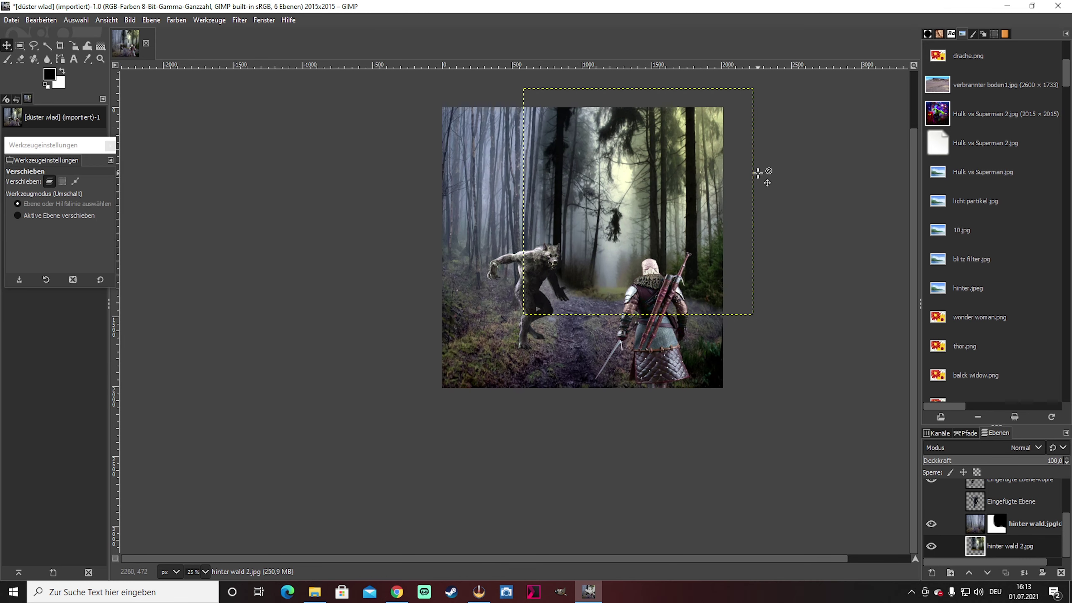
Shift the dark forest's hue toward pink and reduce its blue-tone saturation with Hue-Saturation
right_click(746, 202)
left_click(789, 286)
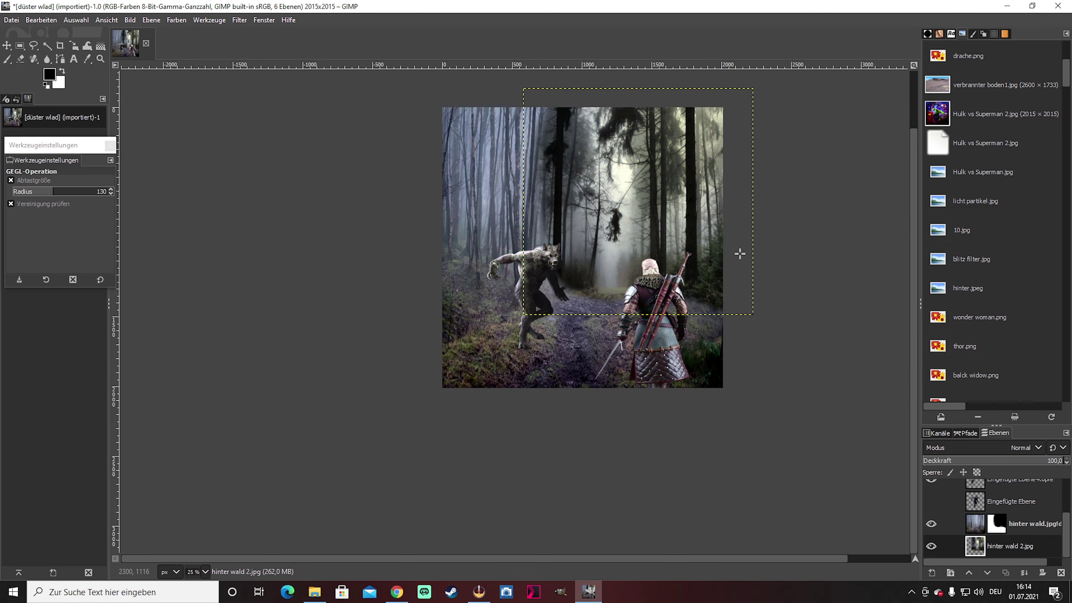
left_click(939, 400)
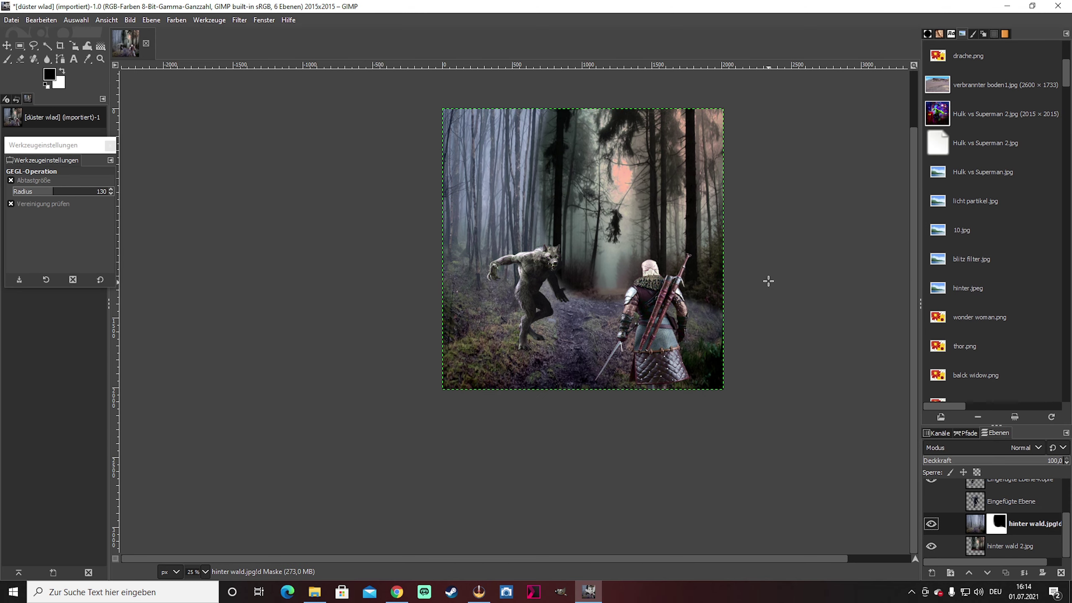
right_click(768, 281)
left_click(845, 325)
left_click(953, 399)
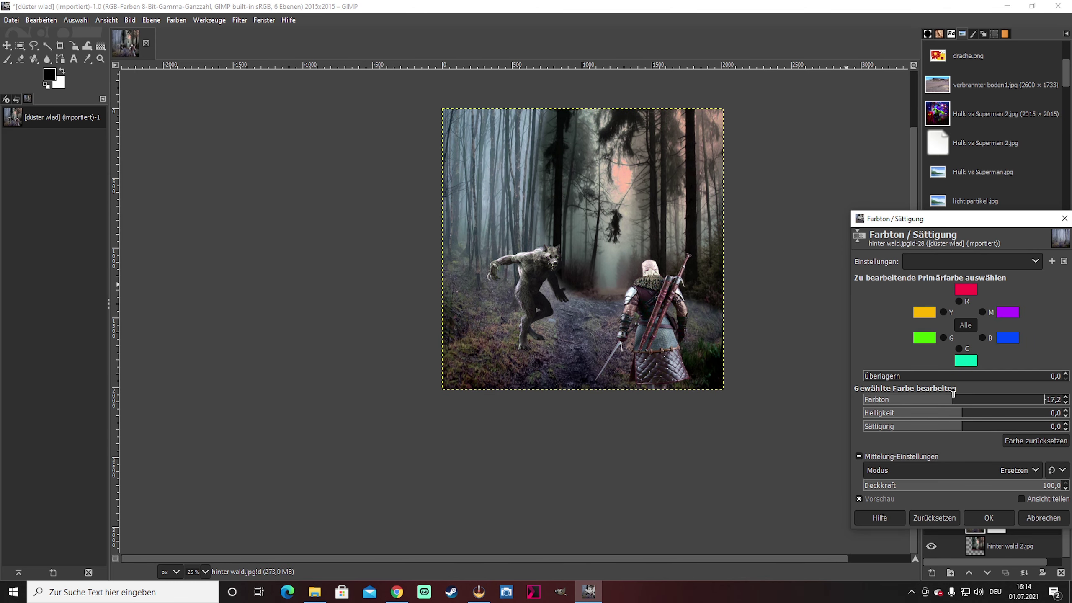
left_click(964, 426)
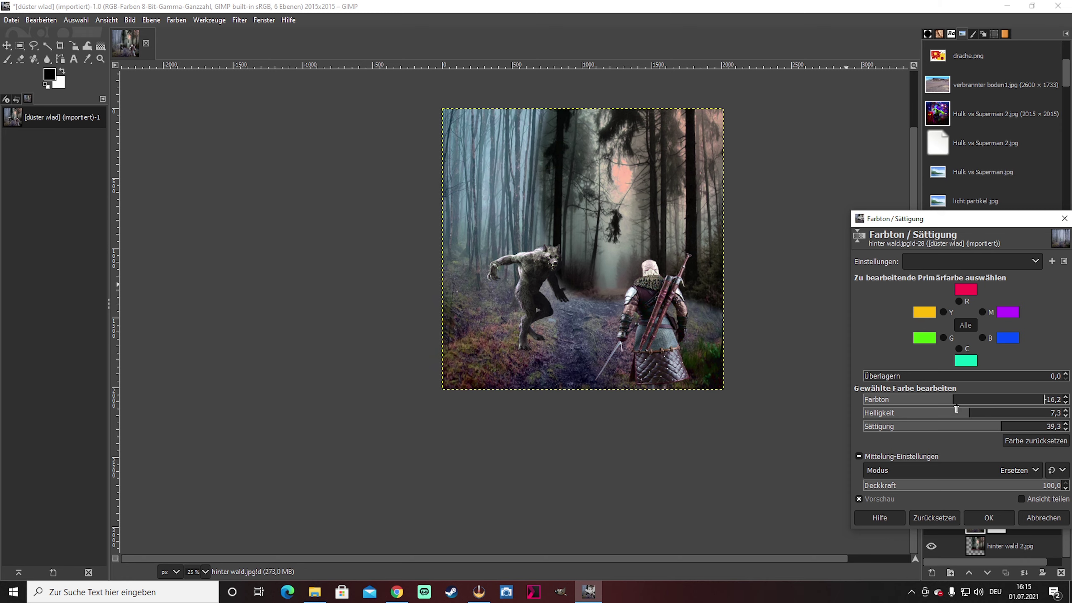
left_click(982, 338)
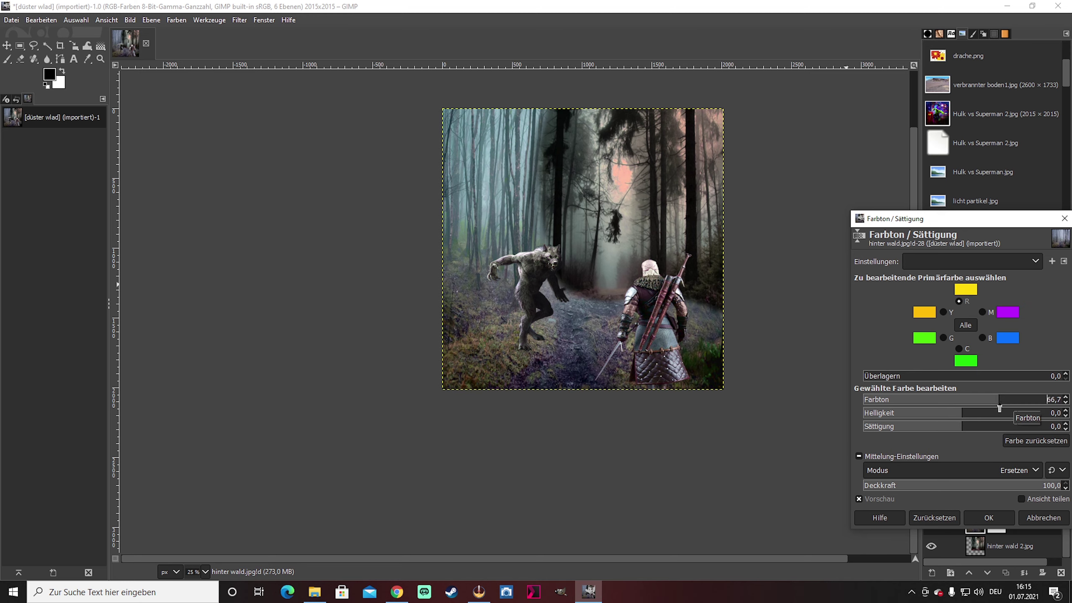
key("Return")
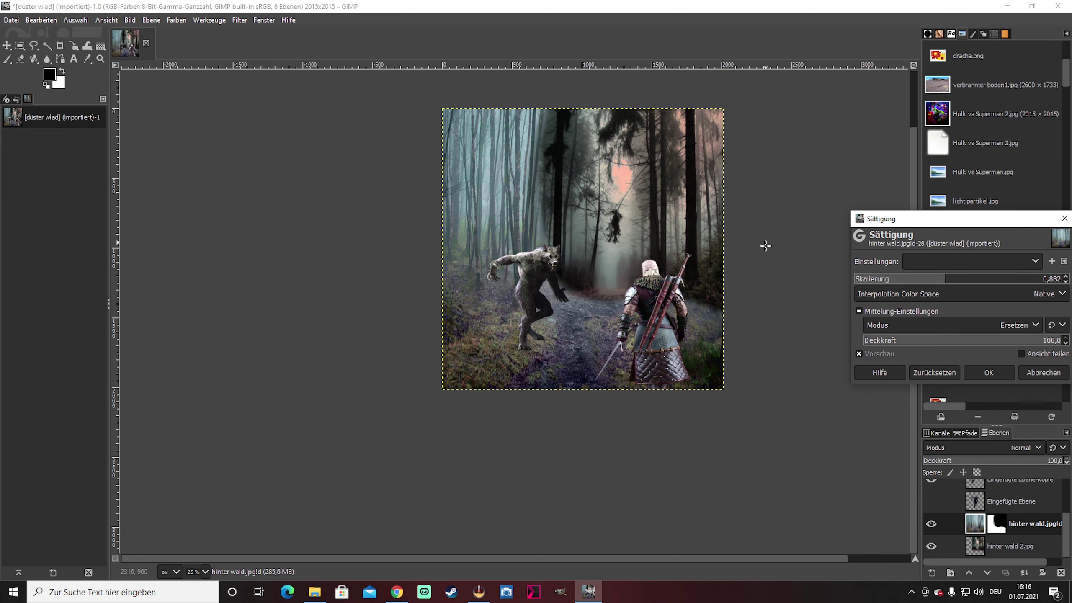
key("Return")
Merge the masked forest down, then scale the forest copy smaller and move it left
left_click(1024, 572)
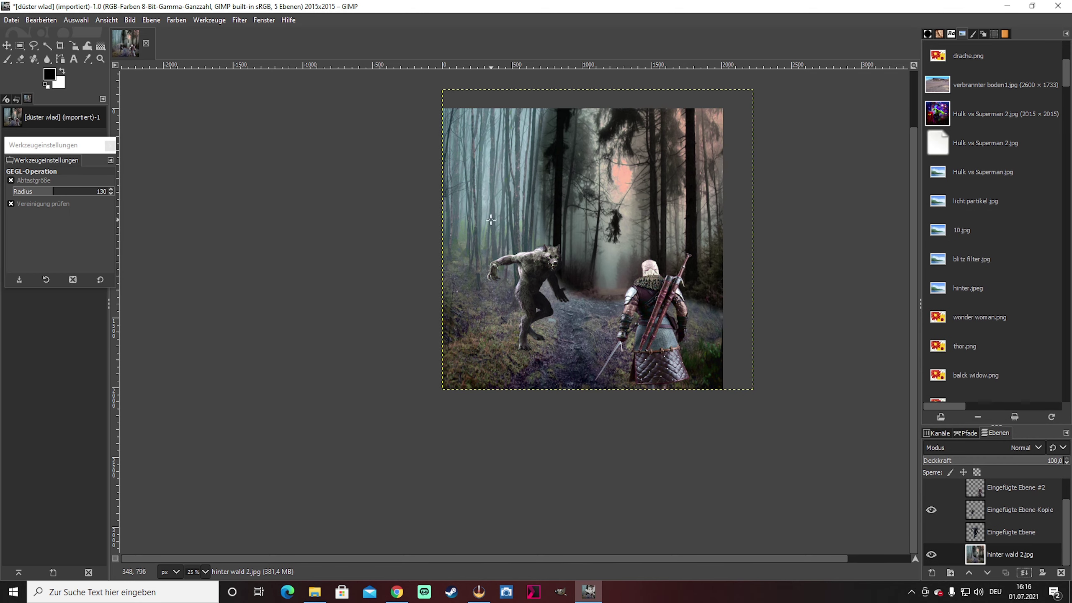
right_click(607, 233)
left_click(743, 558)
left_click(805, 564)
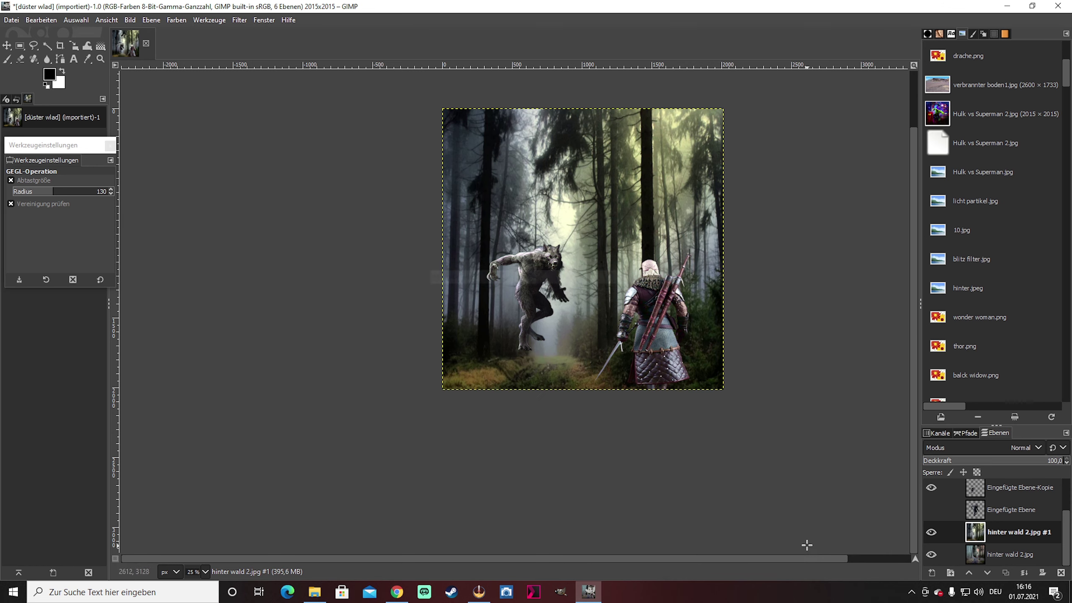
key("shift+s")
left_click(582, 249)
left_click_drag(723, 389, 675, 301)
key("Return")
Shift the forest copy further left and paint it into the upper left of the scene
key("m")
left_click_drag(576, 210, 456, 209)
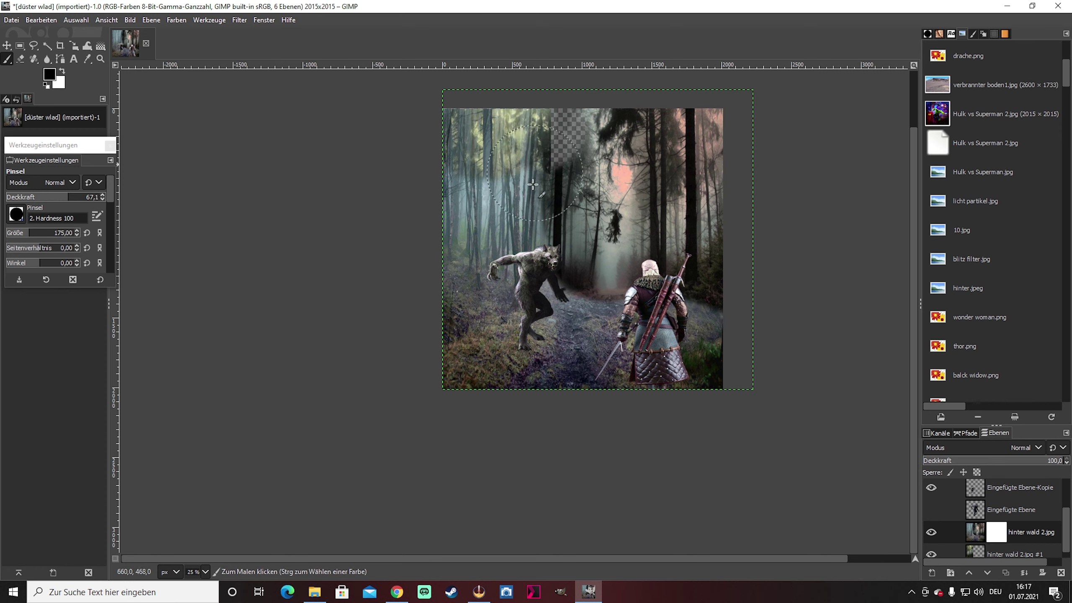
left_click_drag(532, 185, 543, 335)
key("m")
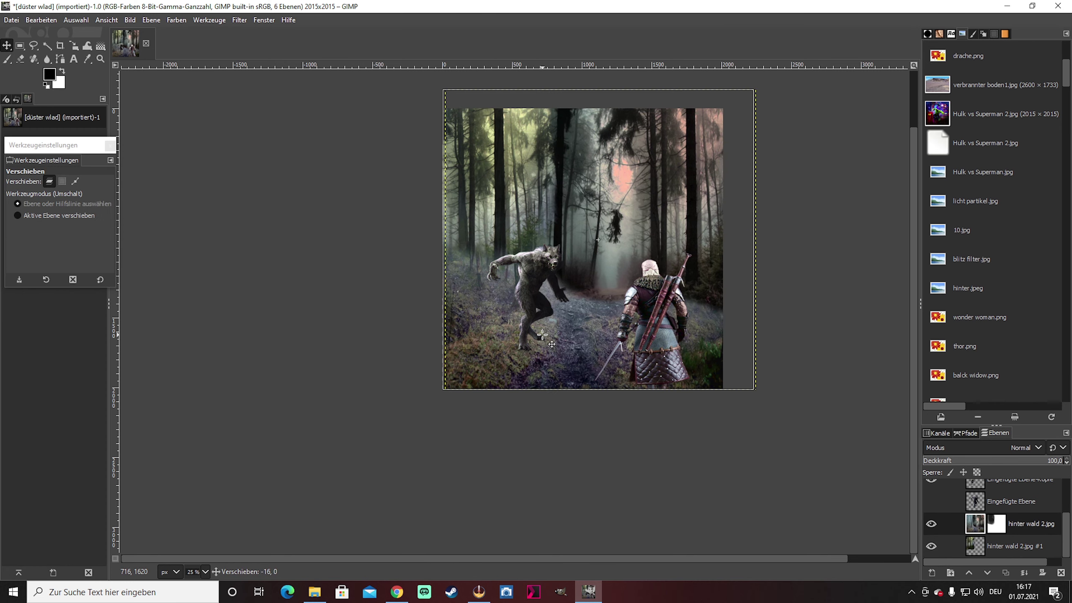
left_click_drag(543, 335, 661, 278)
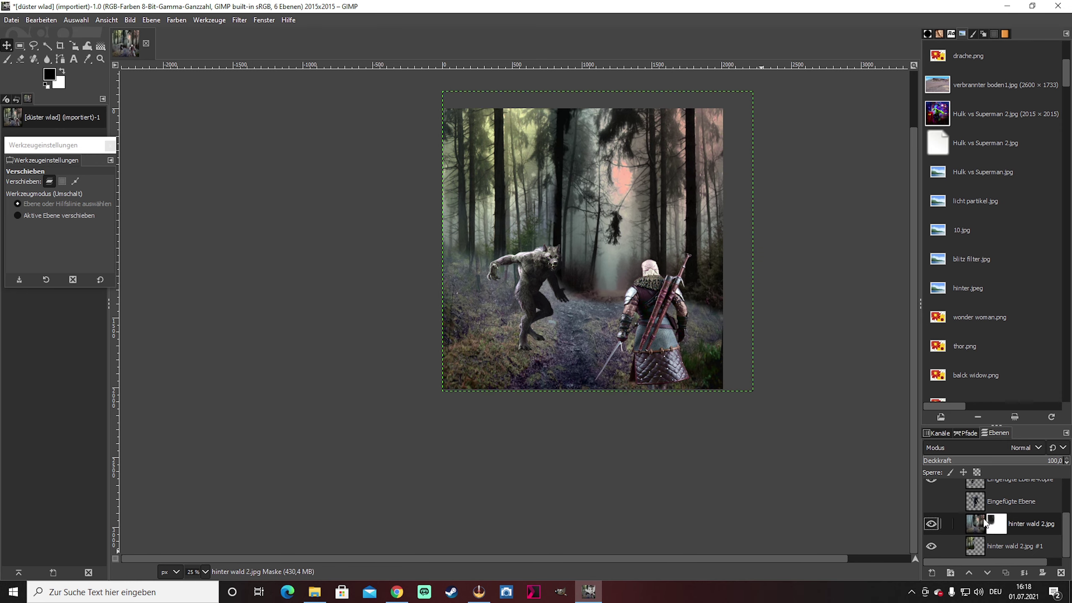
key("p")
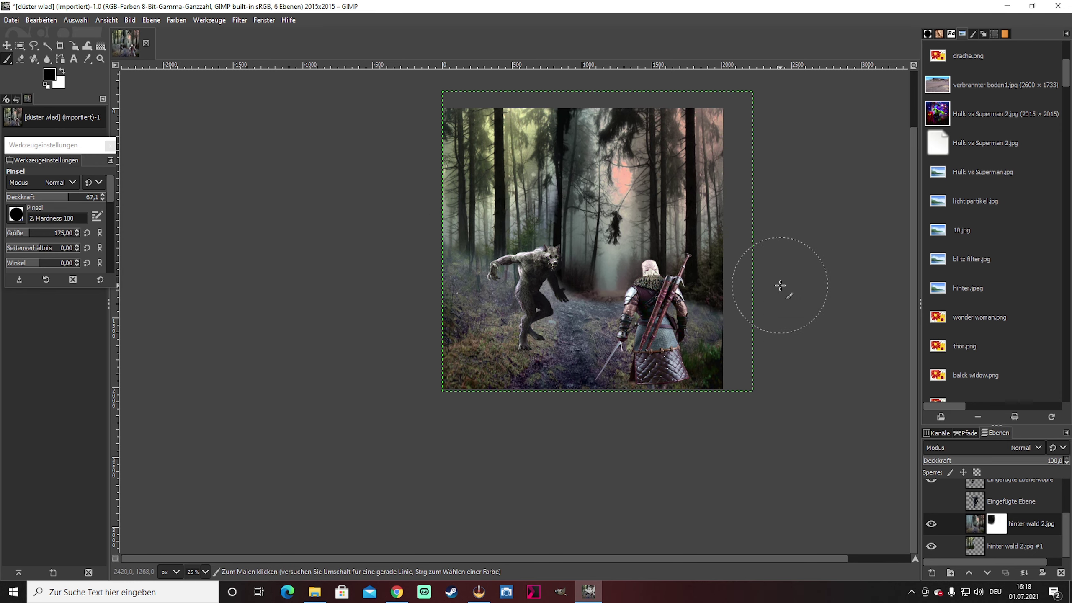
Select the shifted forest copy 'hinter wald 2.jpg #1' and bring up its colour adjustments
left_click(1014, 546)
right_click(404, 197)
left_click(531, 279)
Darken the forest copy's Lightness in Hue-Saturation and fit it with Layer to Image Size
left_click(949, 399)
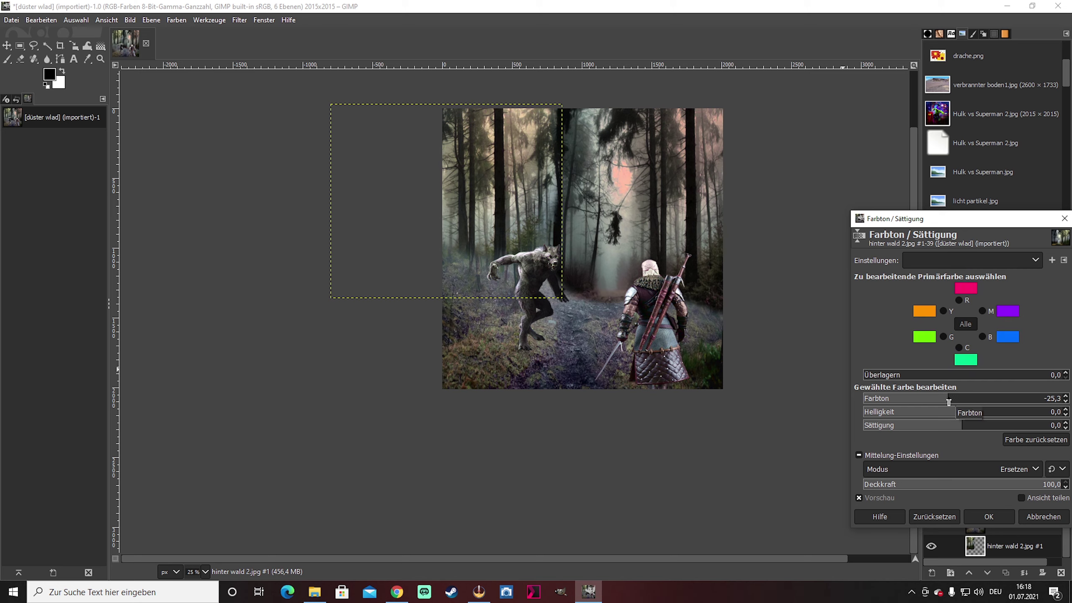
left_click_drag(949, 402, 950, 400)
left_click(988, 516)
right_click(598, 210)
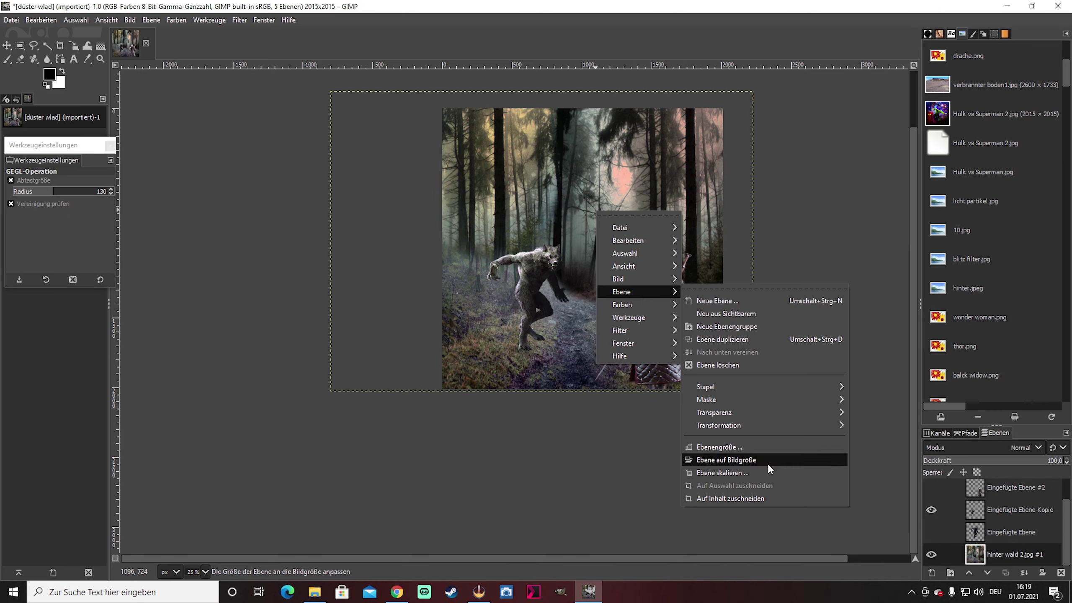
left_click(767, 463)
Shade the scene's lower-left corner darker with a brush in Darken Only mode
key("p")
left_click(42, 182)
left_click(42, 401)
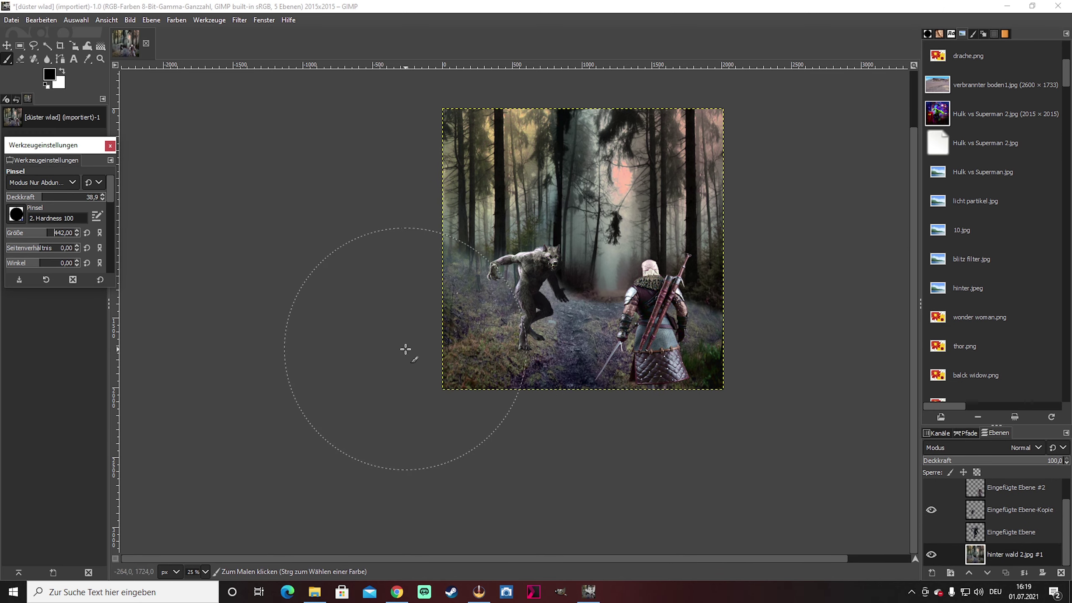
mouse_move(407, 354)
left_mouse_down()
mouse_move(454, 467)
mouse_move(938, 262)
left_mouse_up()
scroll(748, 371, "down", 1)
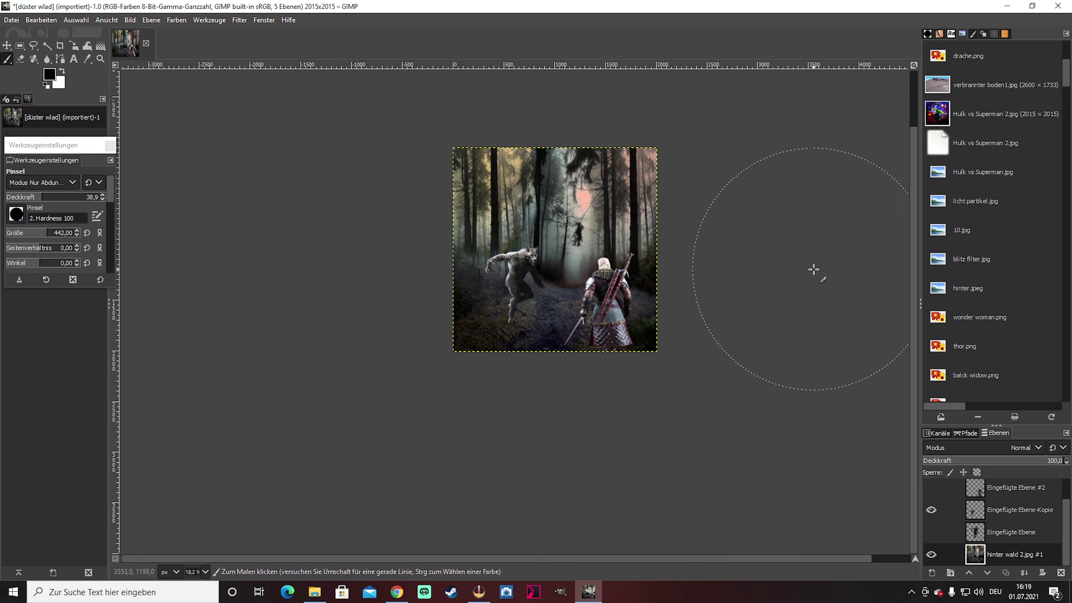
key("m")
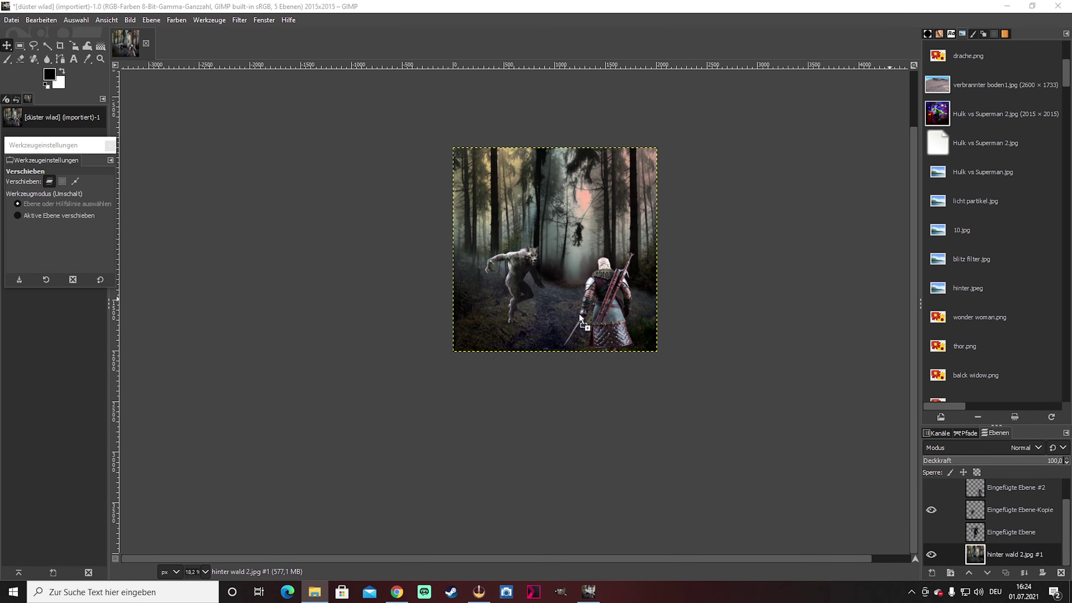
Place and scale the fire image beside the sword and give it a layer mask
key("shift+s")
mouse_move(580, 317)
left_mouse_down()
mouse_move(528, 245)
mouse_move(576, 329)
left_mouse_up()
key("Return")
key("m")
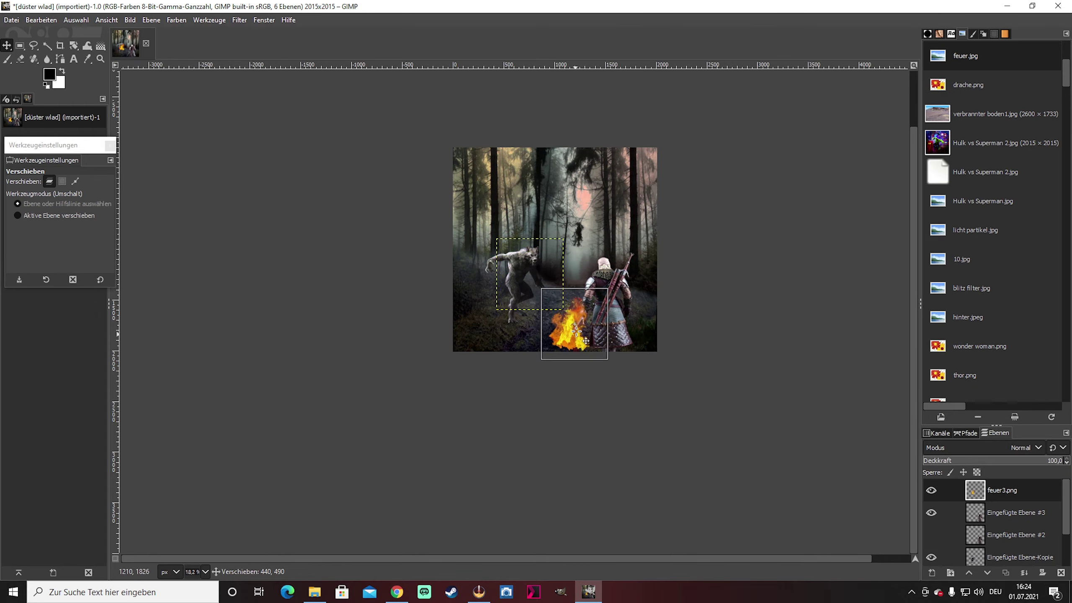
key("1")
key("p")
key("2")
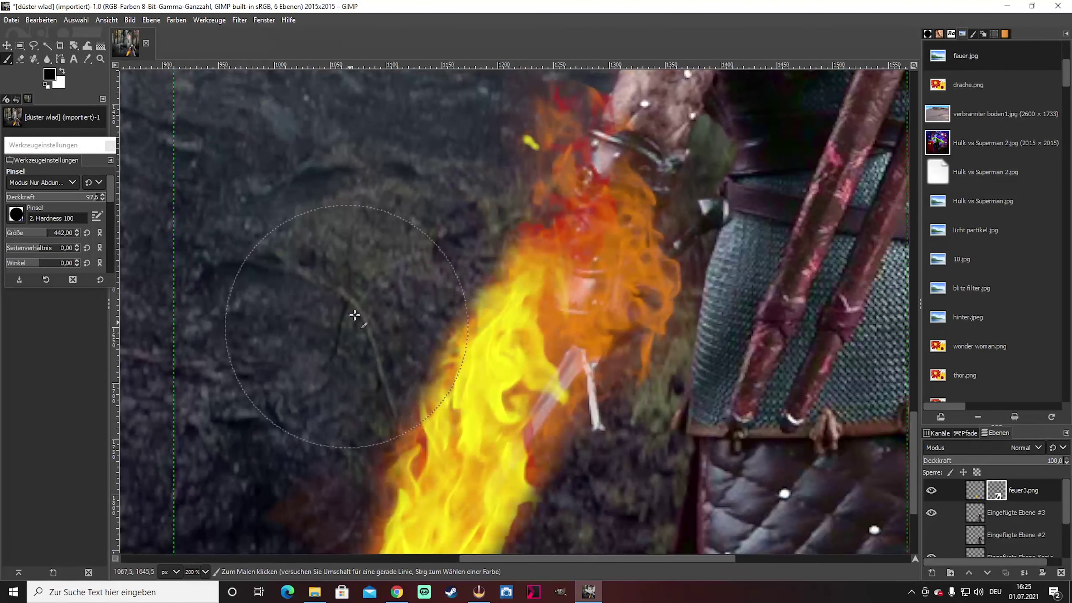
Warp the fire into a long blade shape and mask away its lower-left tip and upper part
key("w")
scroll(354, 315, "down", 3)
left_click_drag(464, 381, 422, 317)
mouse_move(401, 485)
left_mouse_down()
mouse_move(380, 444)
mouse_move(444, 373)
mouse_move(489, 395)
mouse_move(347, 550)
left_mouse_up()
mouse_move(562, 209)
left_mouse_down()
mouse_move(419, 311)
mouse_move(574, 143)
mouse_move(550, 311)
left_mouse_up()
key("1")
left_click(7, 58)
mouse_move(422, 397)
left_mouse_down()
mouse_move(431, 355)
mouse_move(472, 418)
left_mouse_up()
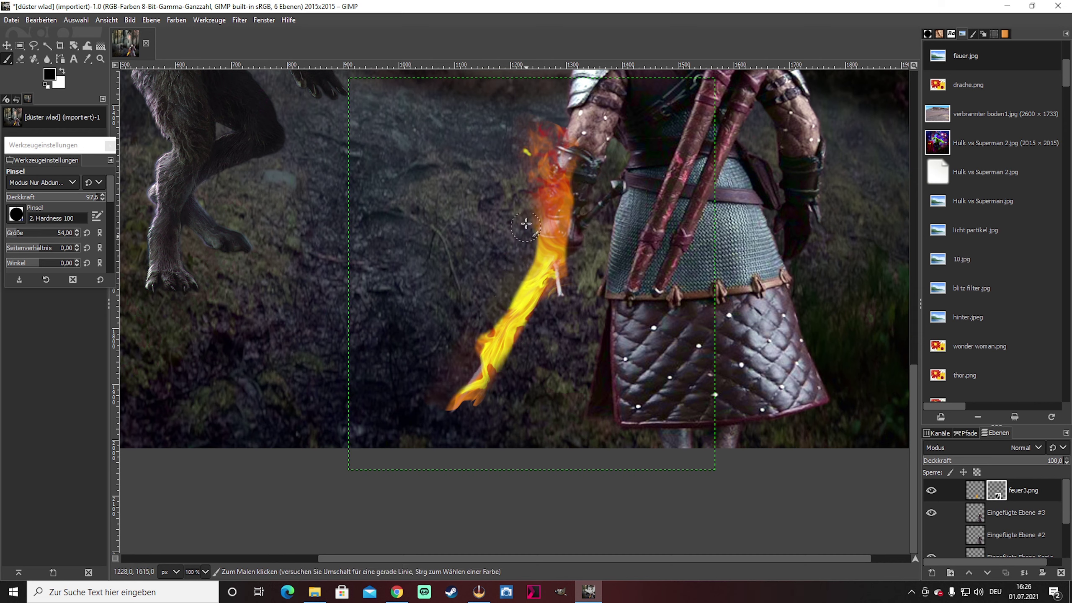
mouse_move(526, 223)
left_mouse_down()
mouse_move(534, 167)
mouse_move(536, 264)
left_mouse_up()
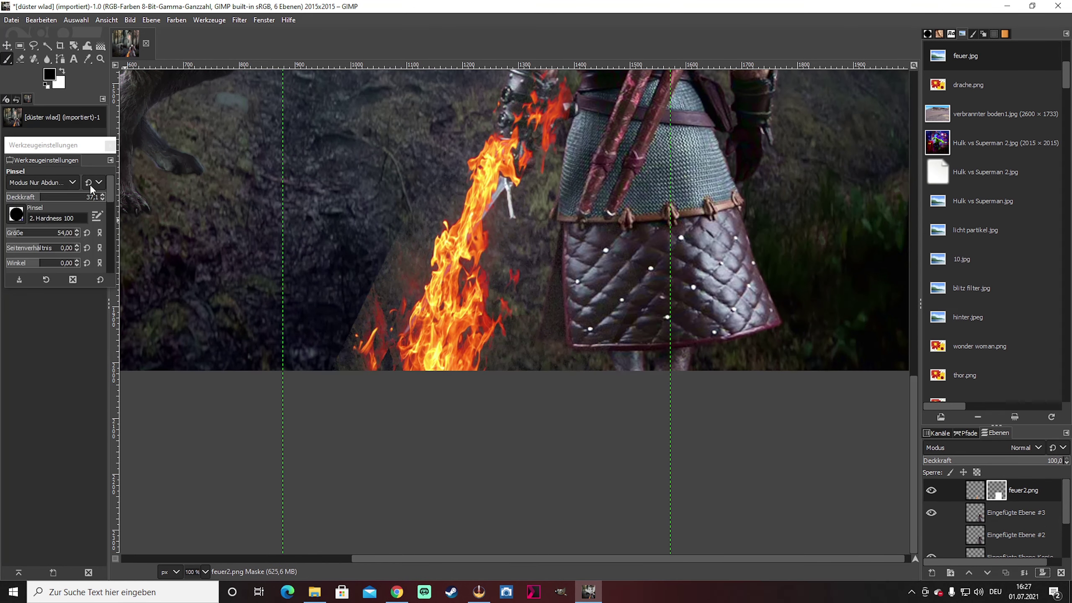
Mask out the lower end of the flame on the sword
mouse_move(404, 228)
left_mouse_down()
mouse_move(351, 363)
mouse_move(448, 342)
mouse_move(515, 282)
left_mouse_up()
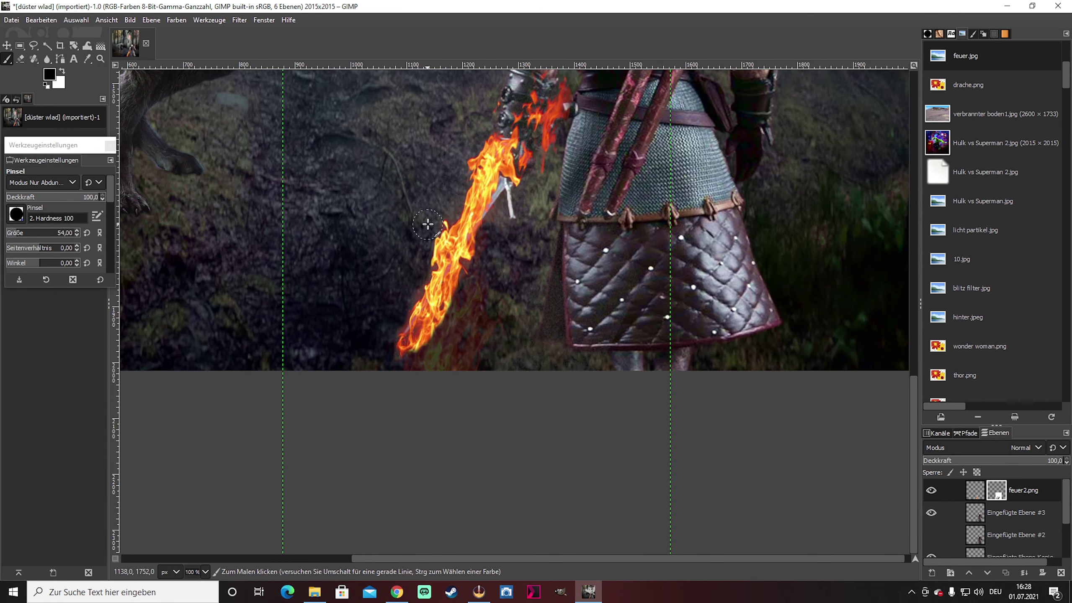
scroll(508, 314, "up", 5)
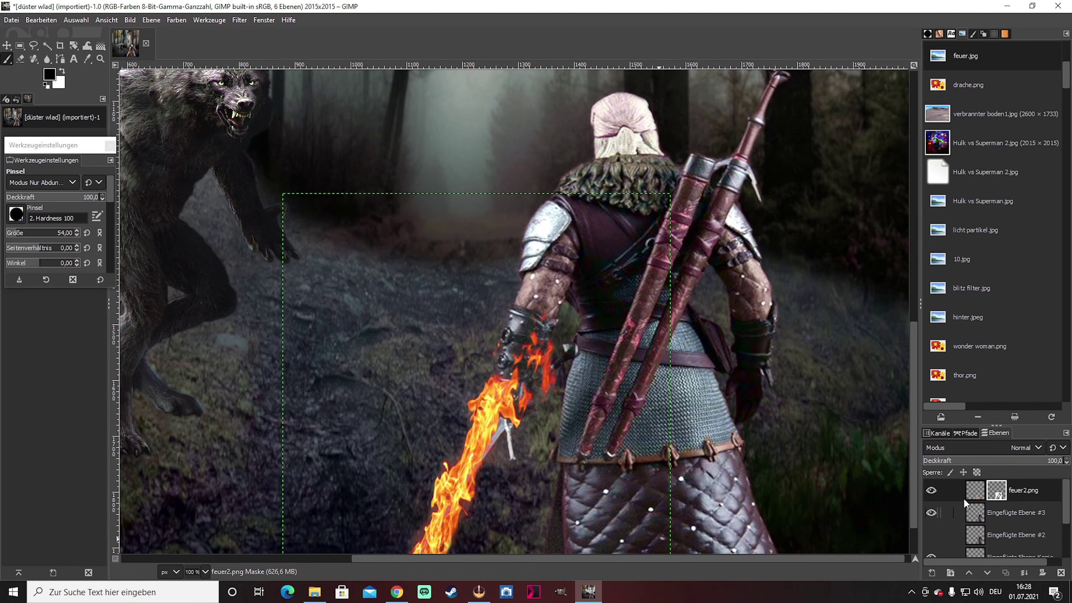
scroll(558, 438, "down", 2)
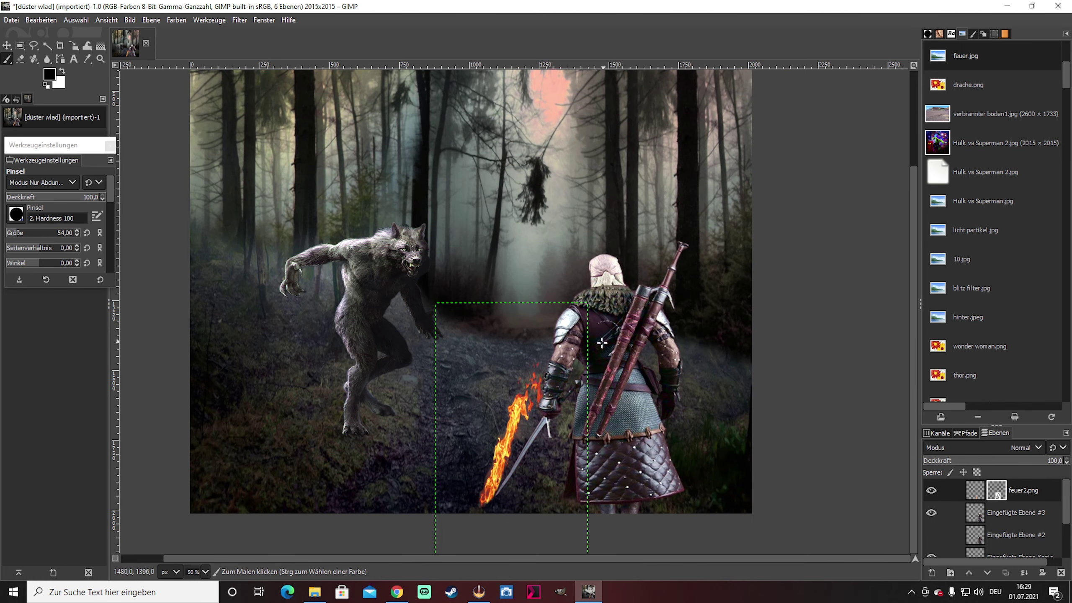
Rotate the flame to follow the blade, then touch up its shape with Warp Transform
key("shift+r")
mouse_move(602, 343)
left_mouse_down()
mouse_move(522, 505)
mouse_move(531, 491)
left_mouse_up()
key("Return")
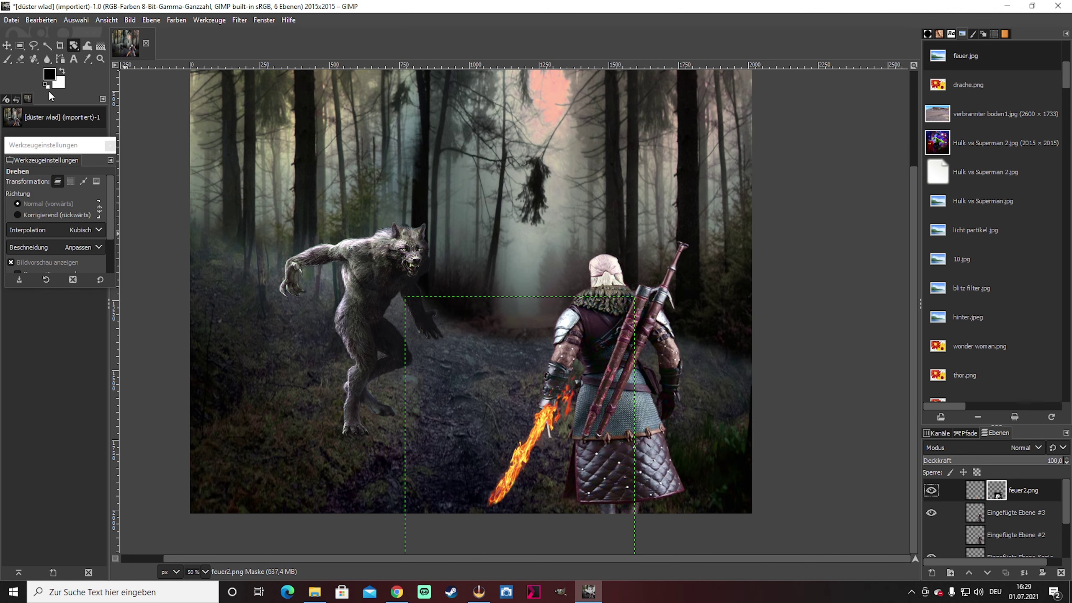
key("p")
scroll(626, 370, "down", 3)
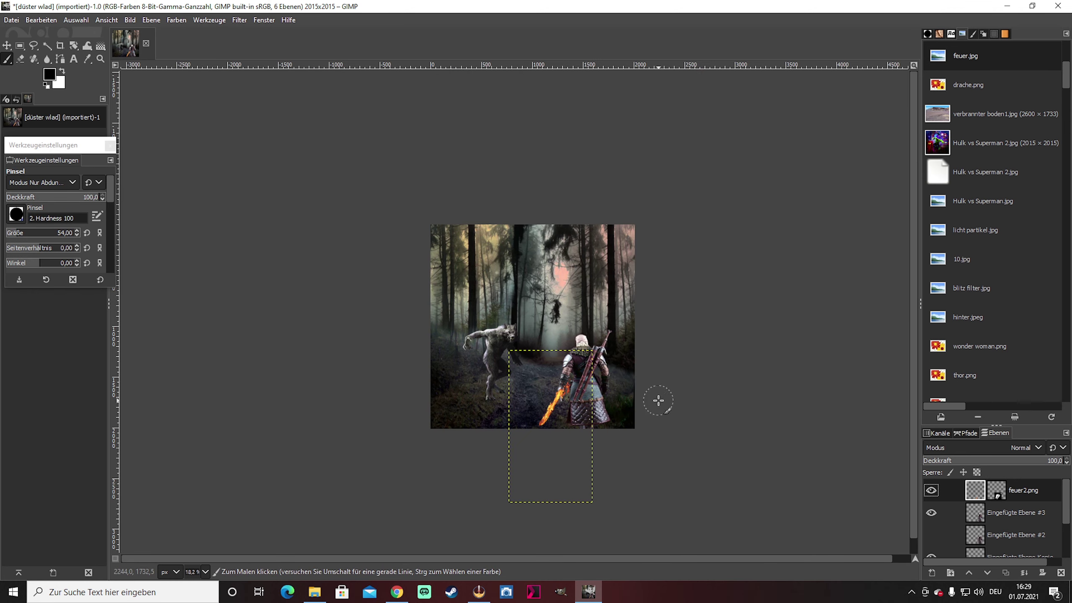
scroll(570, 401, "up", 4)
key("w")
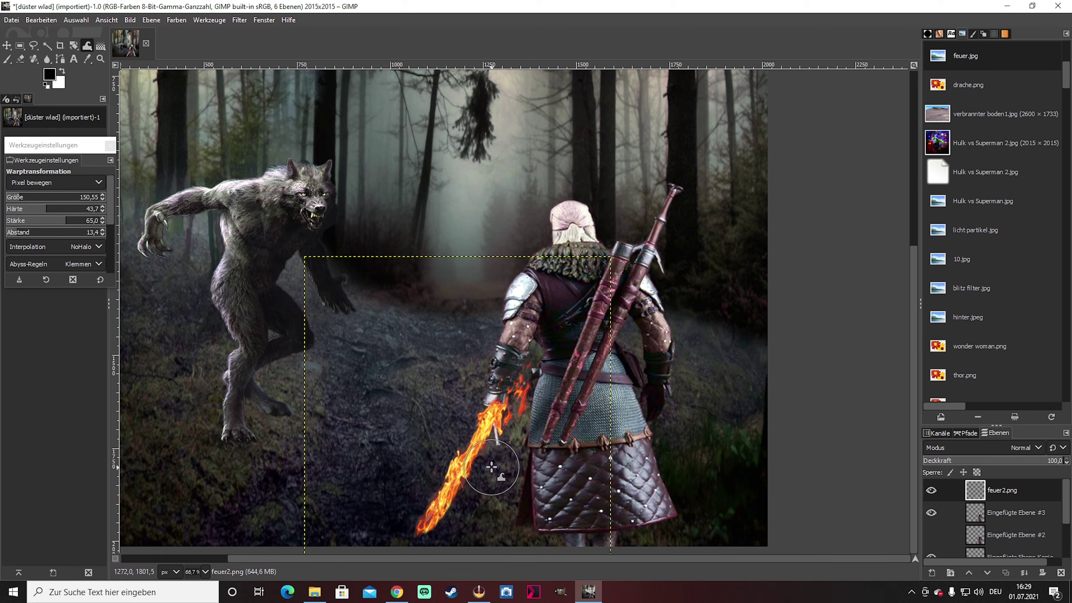
scroll(456, 503, "up", 2)
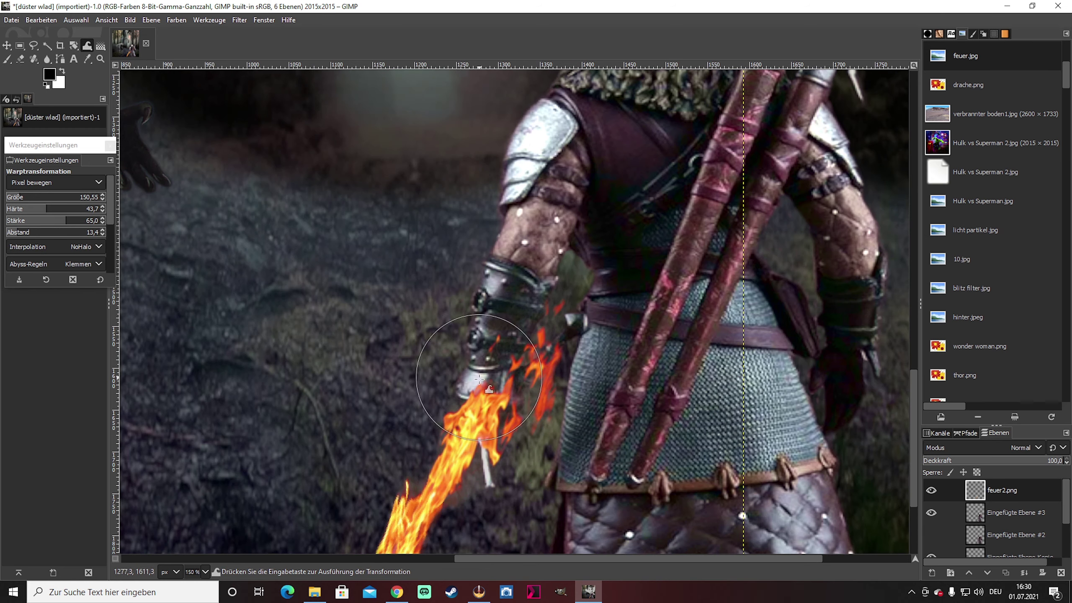
scroll(456, 502, "down", 2)
scroll(802, 371, "down", 2)
Colorize the witcher copy layer orange
left_click(990, 544)
right_click(683, 363)
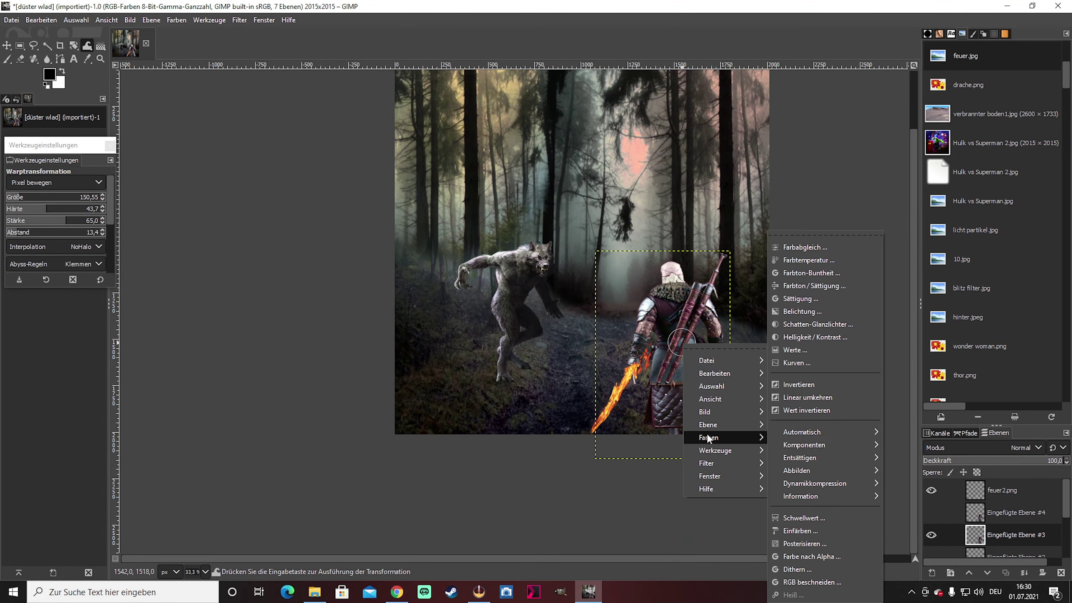
left_click(802, 447)
left_click(954, 316)
left_click_drag(901, 290, 939, 254)
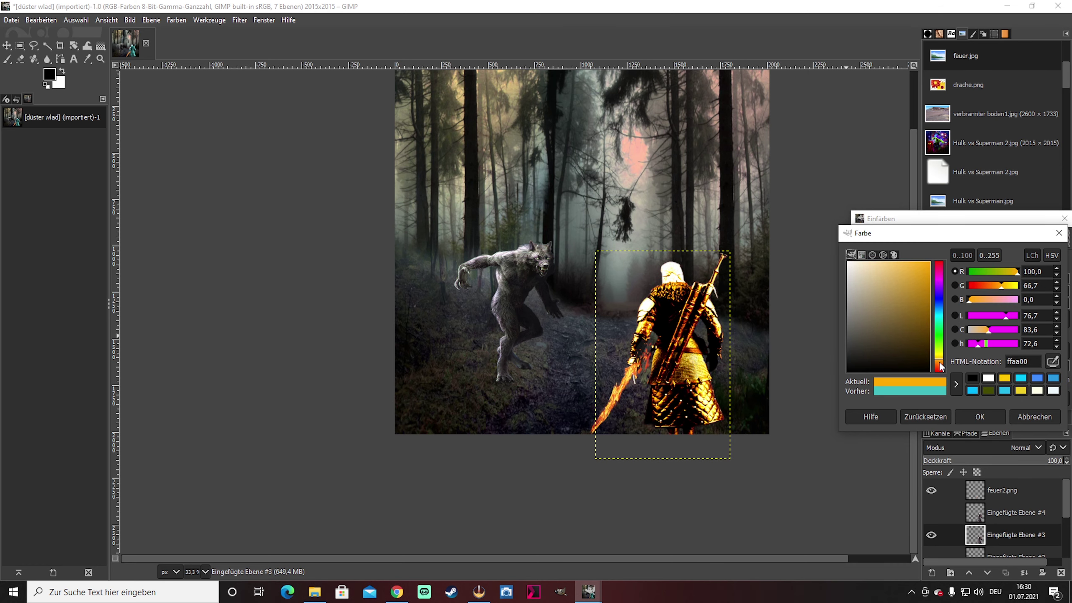
Add a layer mask to the orange witcher and paint glow on the armour beside the flame
left_click(1040, 575, "shift")
key("p")
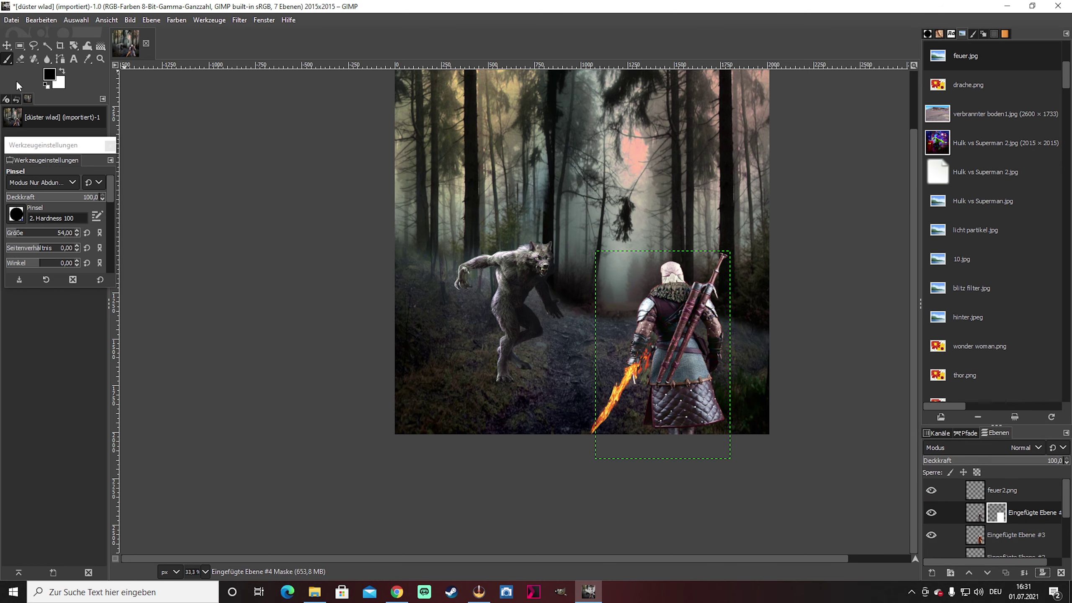
key("1")
left_click_drag(636, 312, 623, 357)
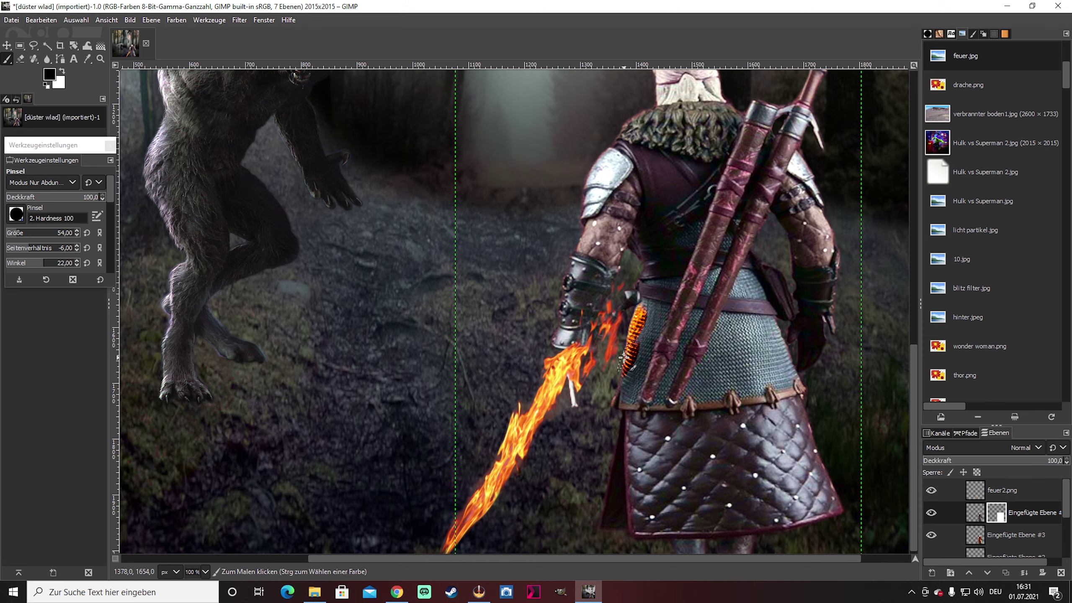
key("2")
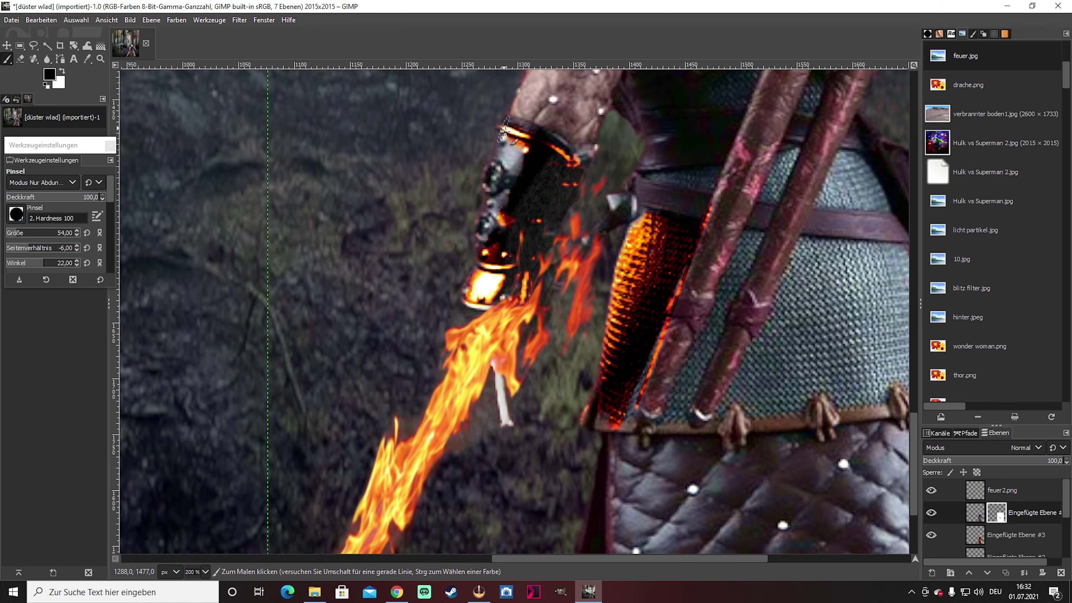
key("1")
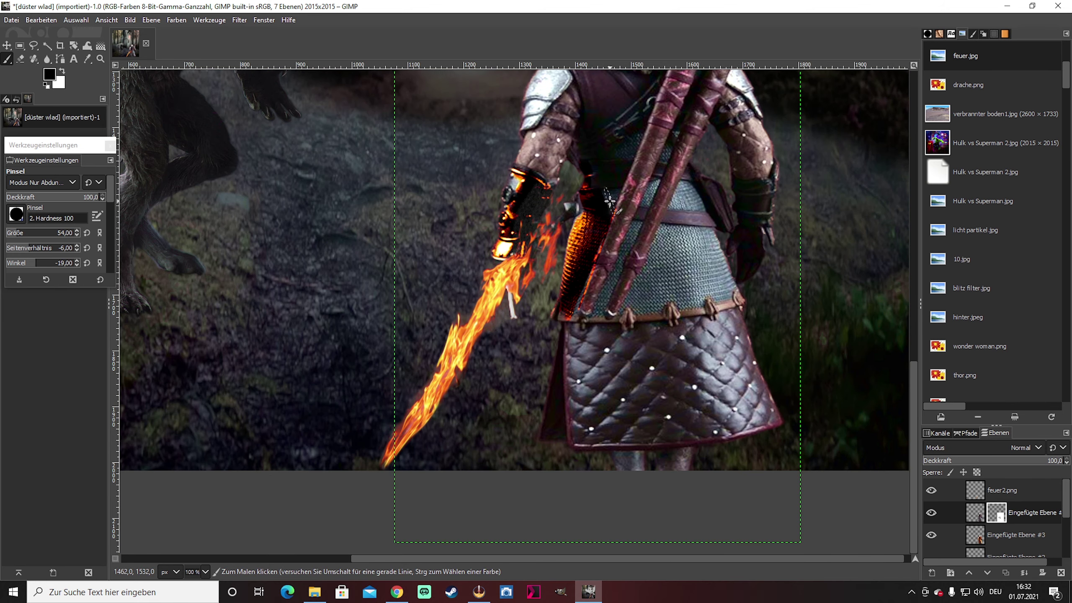
Lower the brush opacity, reset its aspect ratio, and switch between black and white
left_click(53, 197)
left_click(87, 247)
key("x")
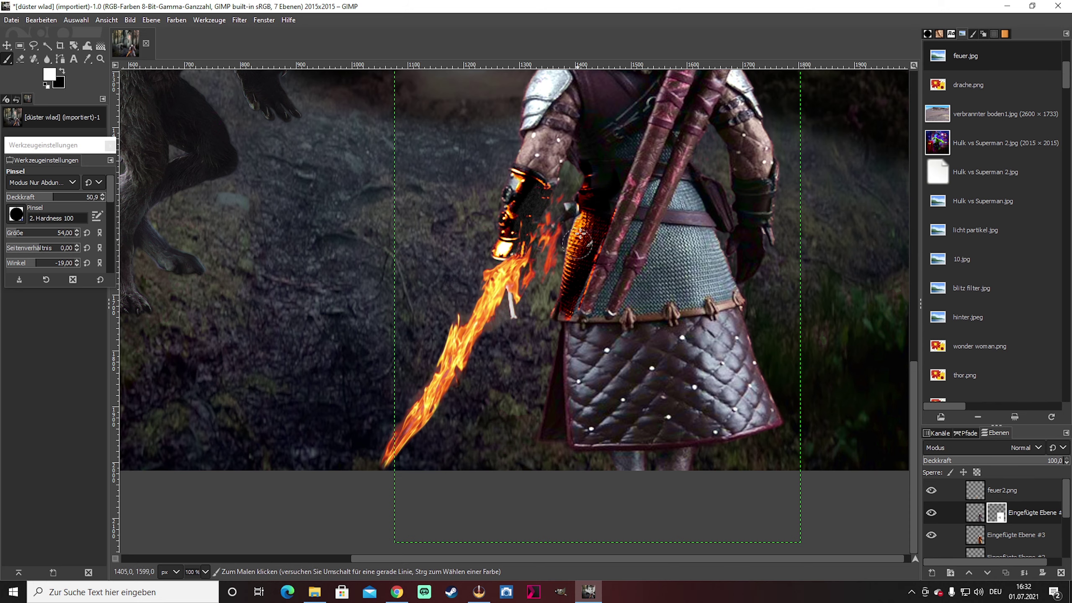
left_click(31, 197)
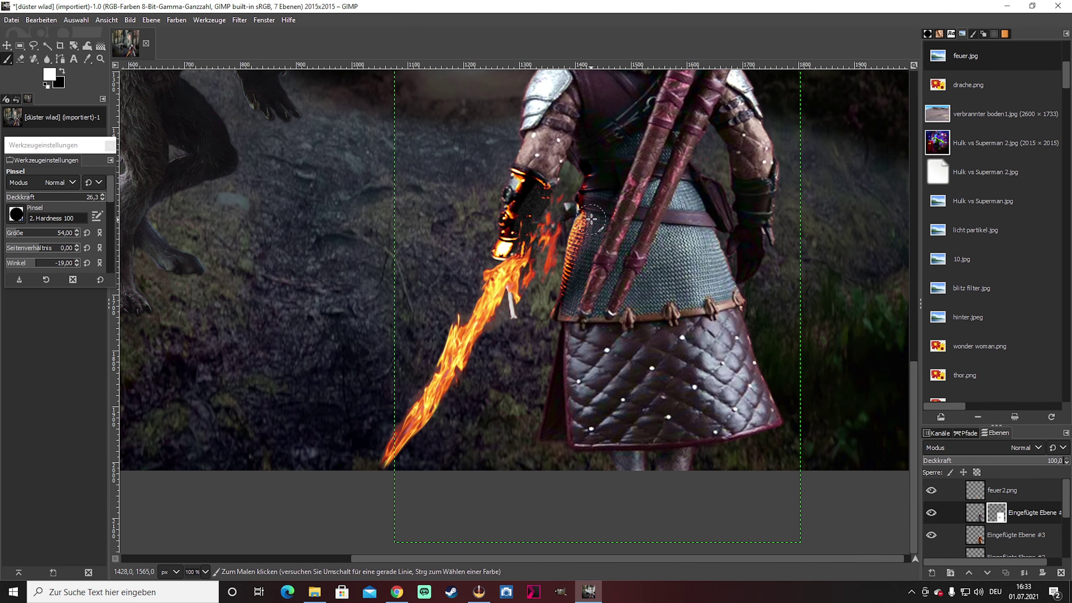
scroll(625, 207, "down", 3)
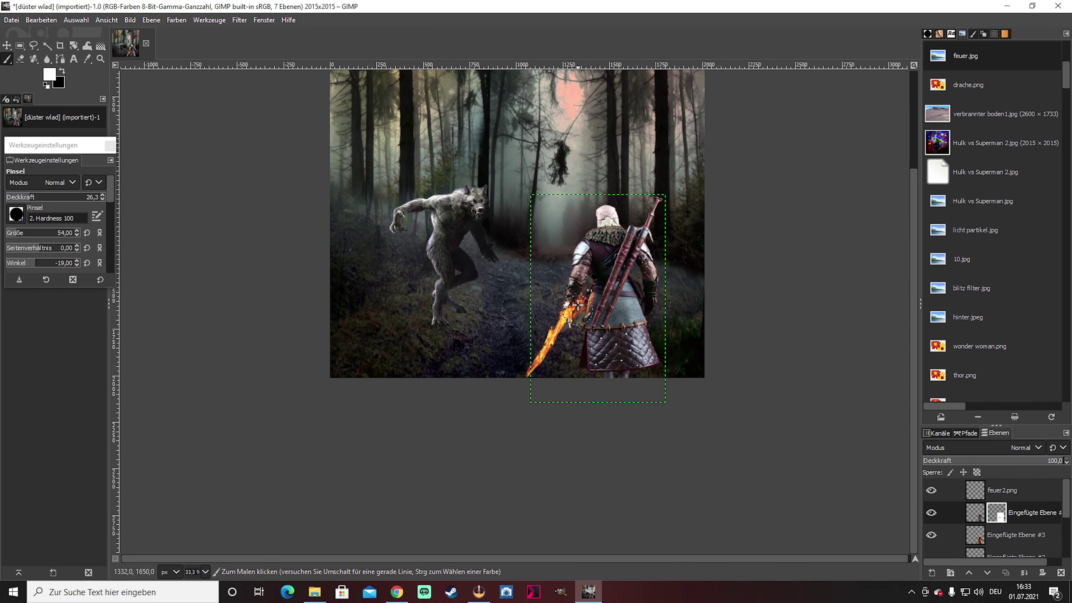
scroll(579, 304, "up", 5)
key("x")
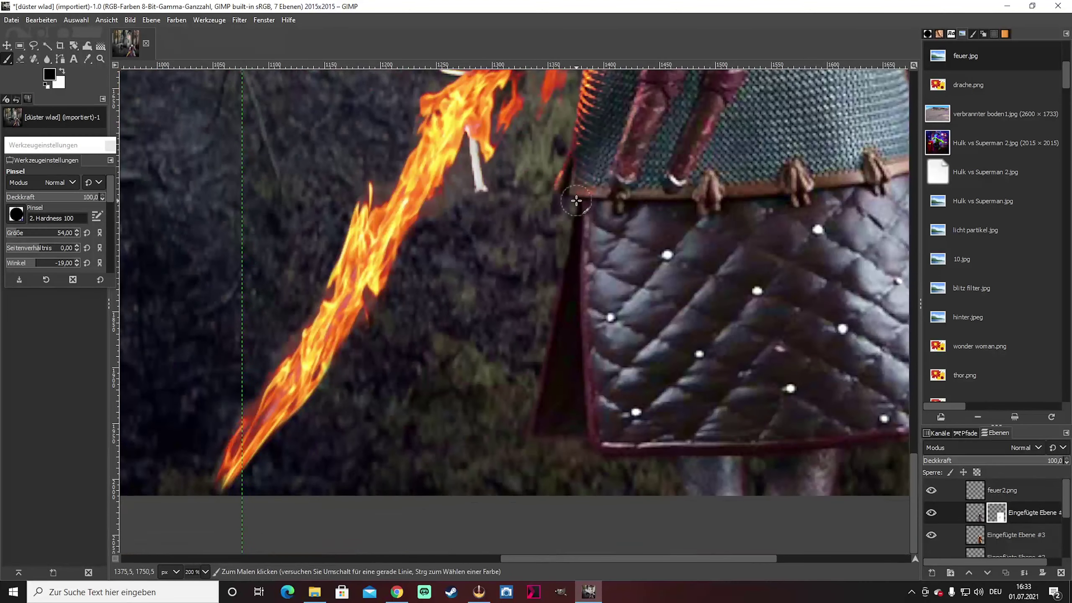
scroll(567, 279, "down", 3)
left_click(48, 196)
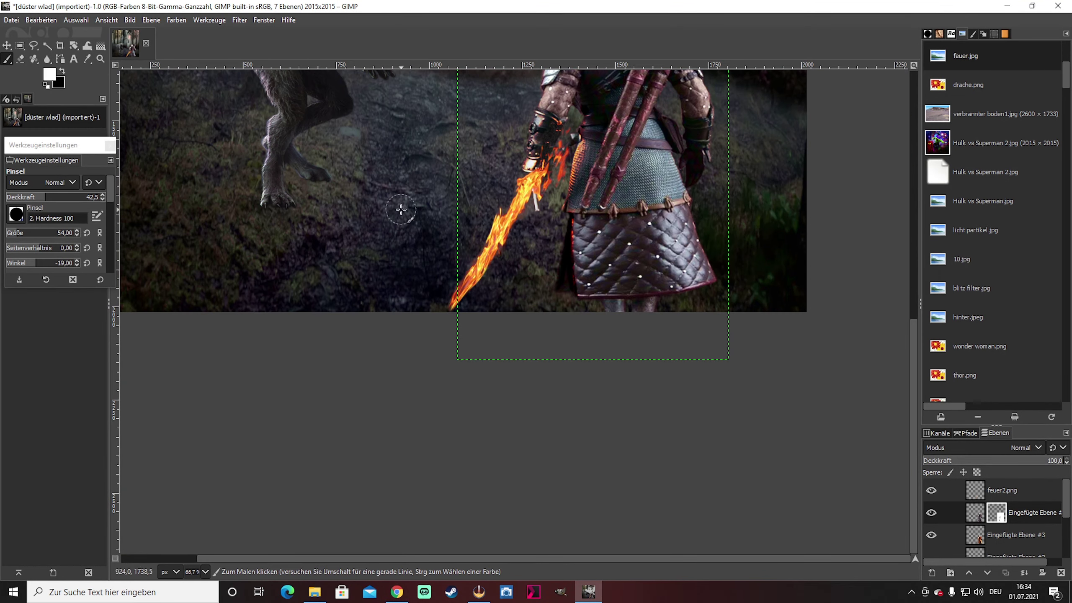
scroll(399, 210, "up", 3)
Paint soft orange firelight glow onto the witcher's forearm
key("x")
scroll(599, 144, "down", 3)
scroll(599, 144, "up", 3)
key("x")
left_click(54, 197)
left_click_drag(434, 296, 394, 407)
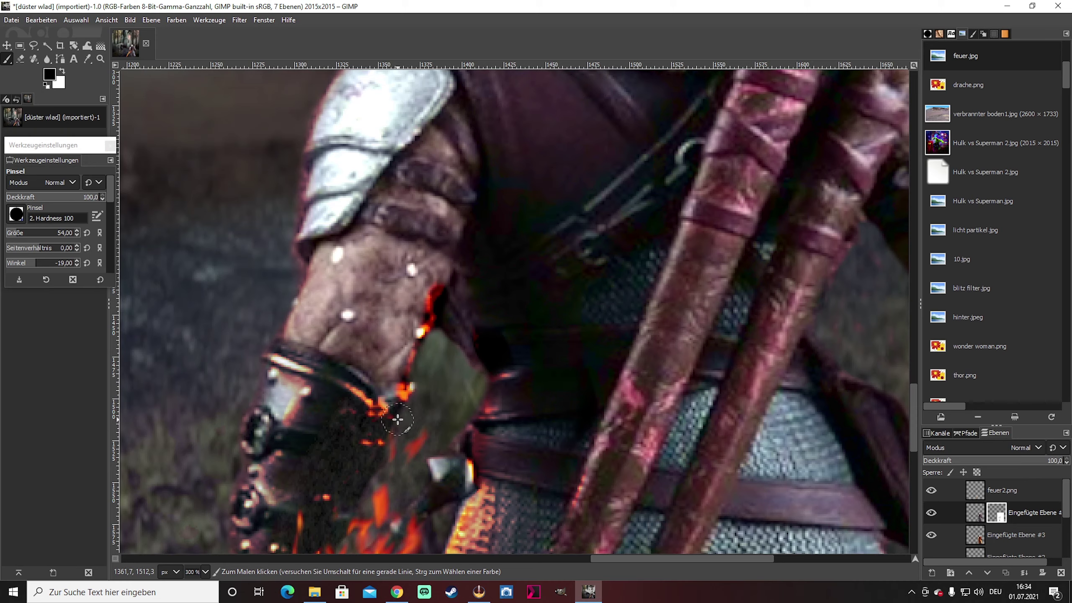
scroll(395, 407, "down", 2)
left_click_drag(363, 329, 386, 260)
Reduce the brush opacity to about 20 while toggling the painting colours
left_click(45, 197)
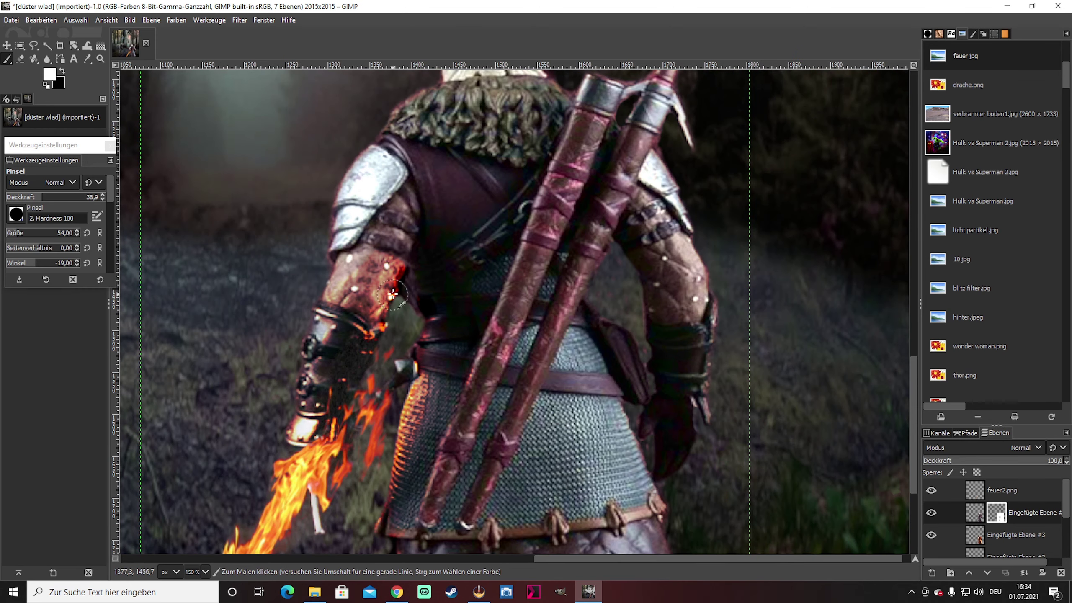
key("x")
scroll(569, 258, "down", 2)
key("x")
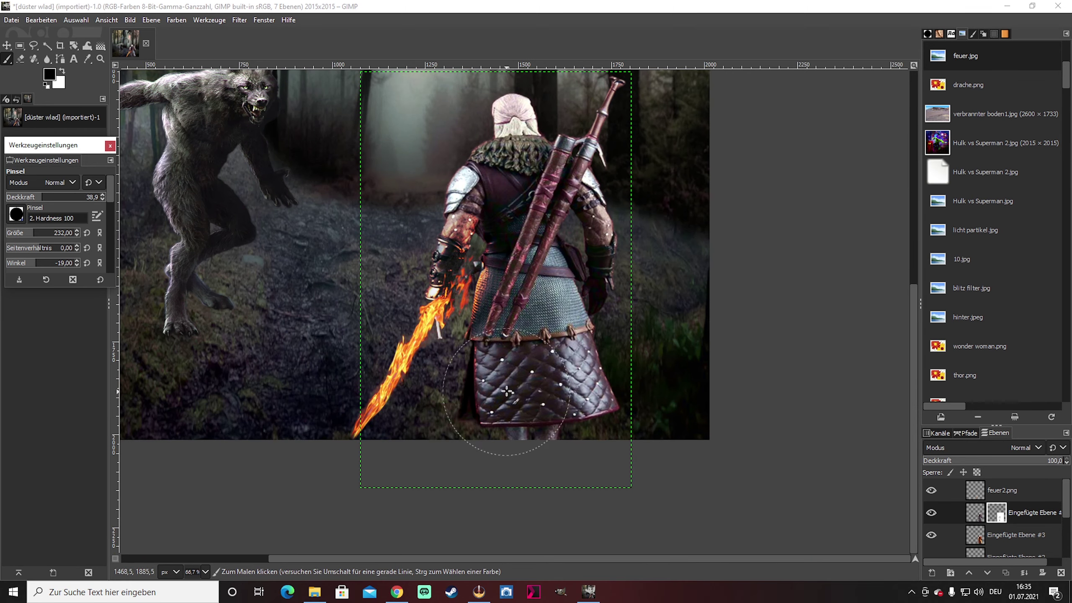
scroll(758, 335, "down", 2)
scroll(584, 183, "up", 4)
scroll(584, 183, "down", 2)
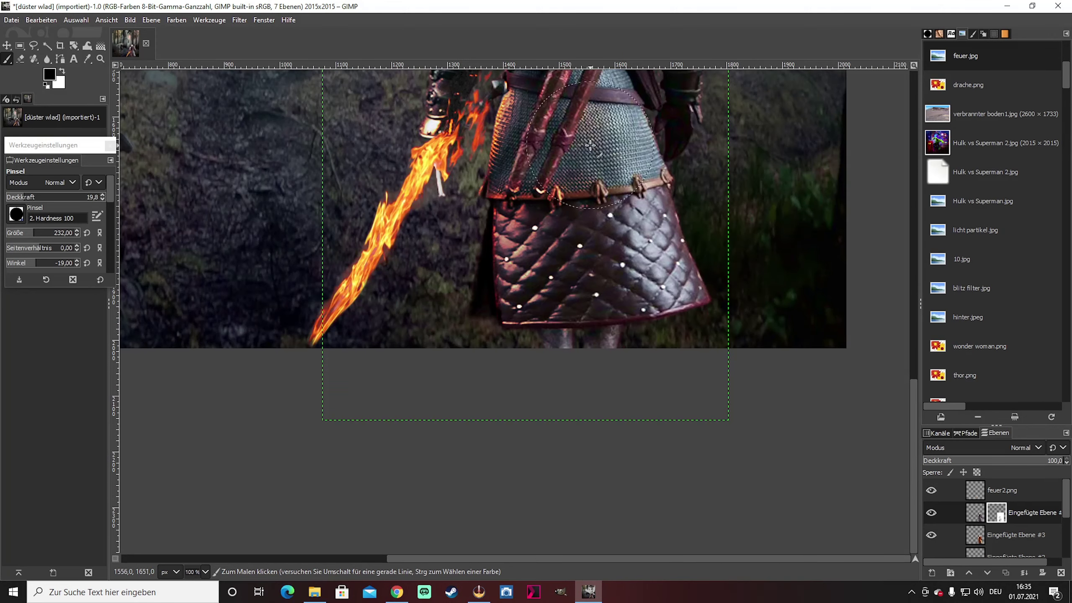
left_click(26, 197)
scroll(711, 399, "down", 3)
Erase stray edges on the witcher layer, then make the bottom forest layer active
left_click(1015, 535)
key("shift+e")
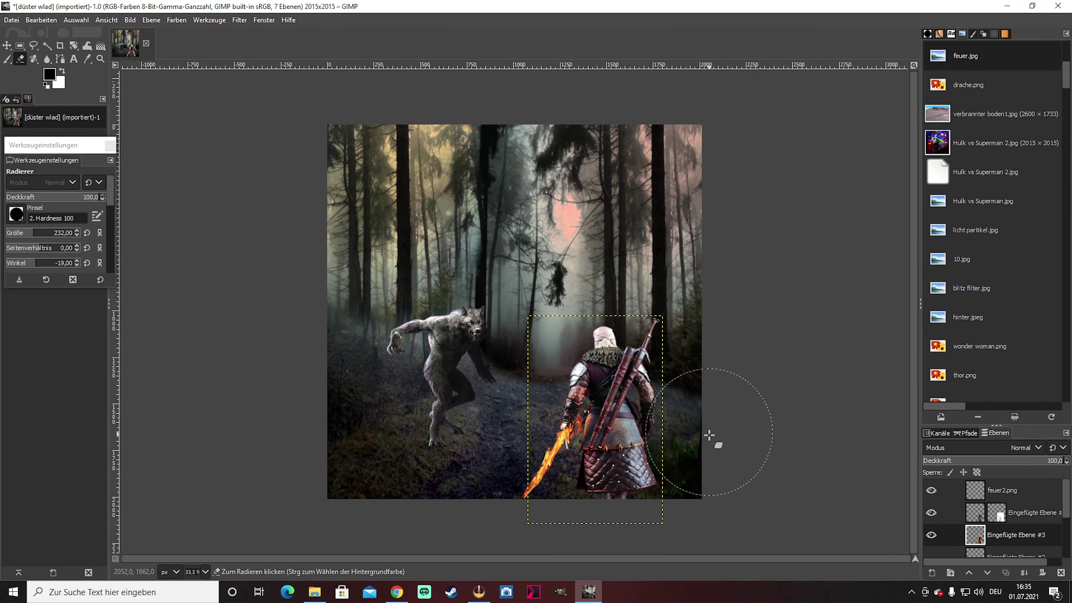
scroll(539, 445, "up", 3)
scroll(553, 278, "up", 1)
scroll(553, 278, "down", 4)
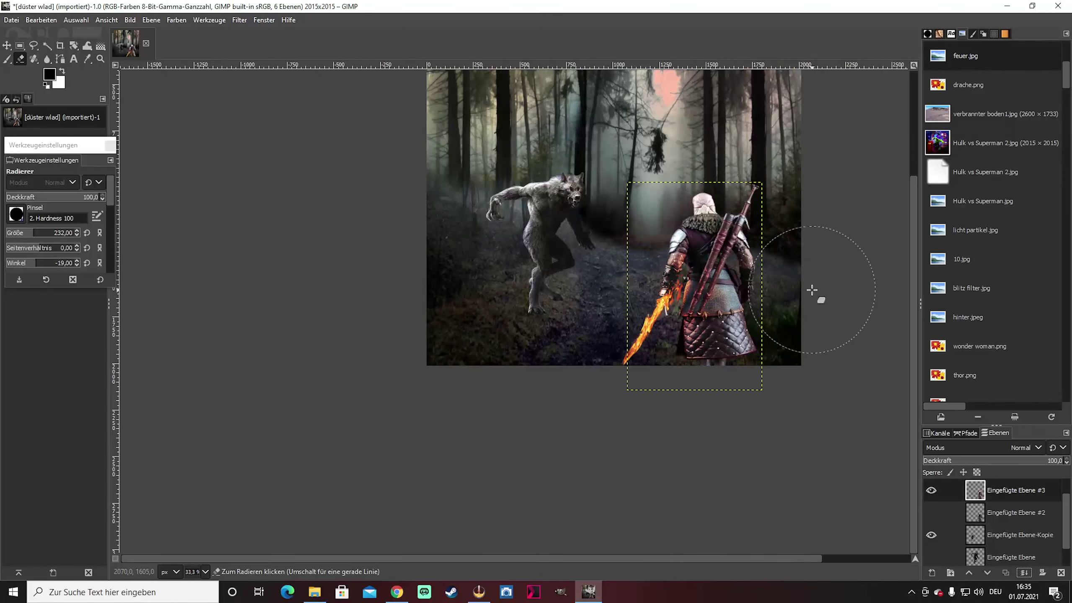
key("End")
Duplicate the forest layer and colorize the lower copy orange-red
key("shift+ctrl+d")
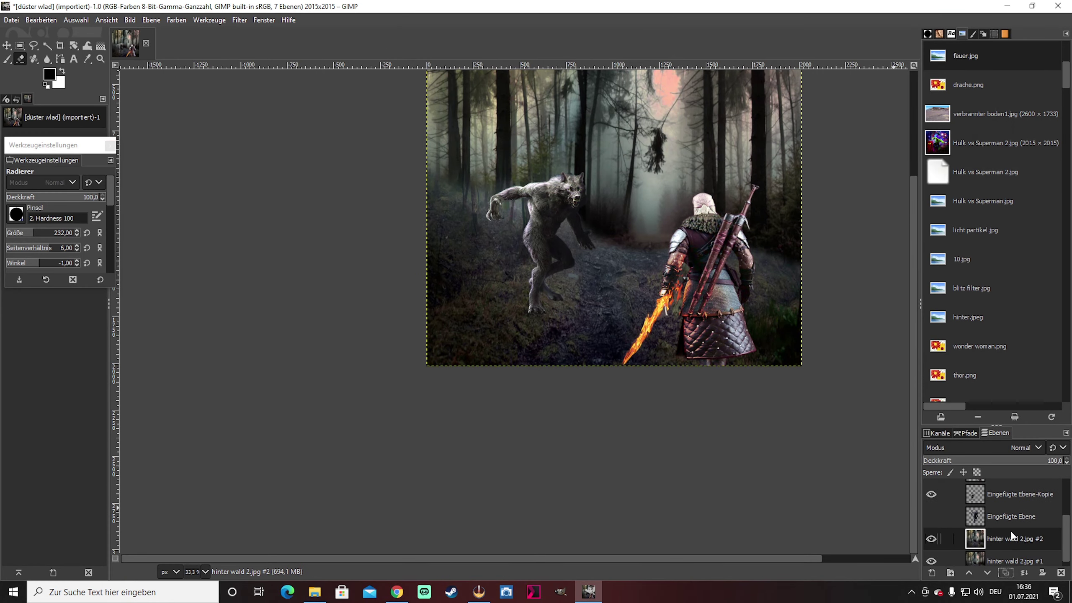
right_click(551, 307)
left_click(783, 404)
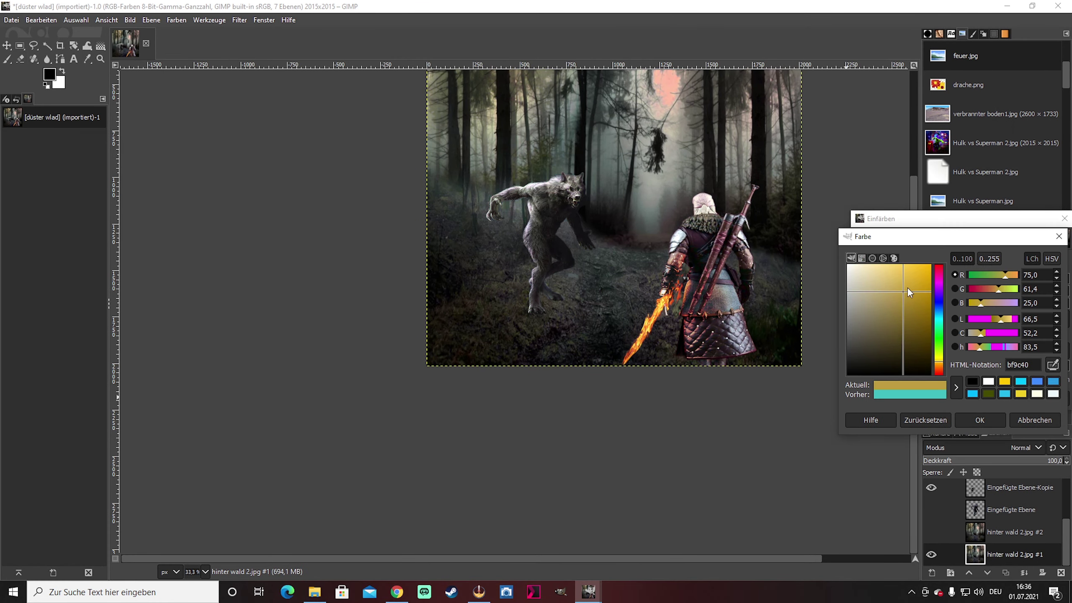
left_click_drag(939, 333, 943, 370)
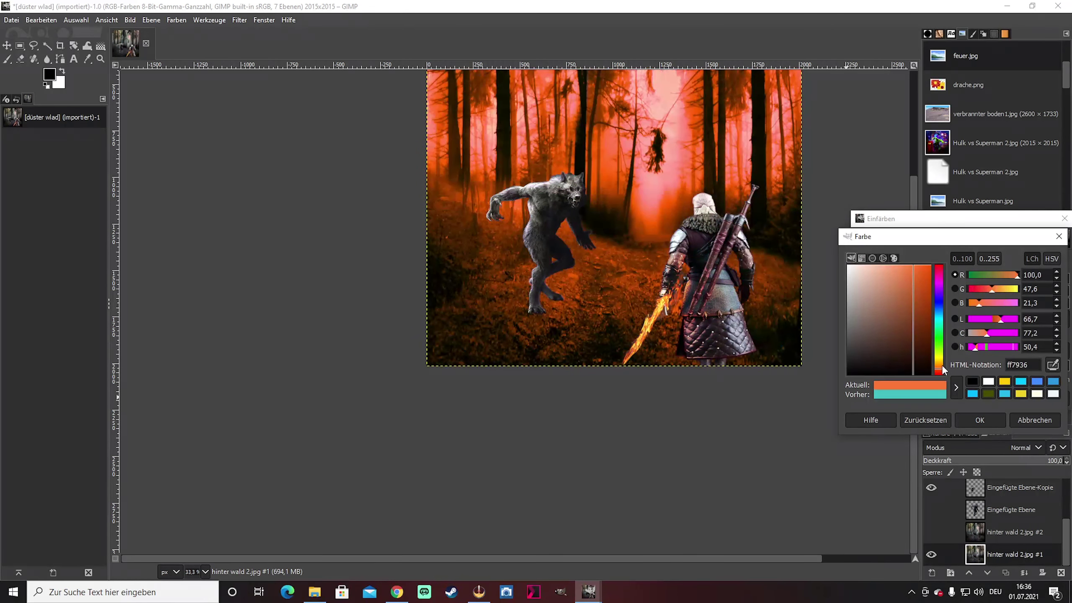
left_click(979, 419)
left_click(983, 396)
Add a white mask to the upper forest copy and paint warm glow onto the ground and upper left
left_click(931, 533)
key("p")
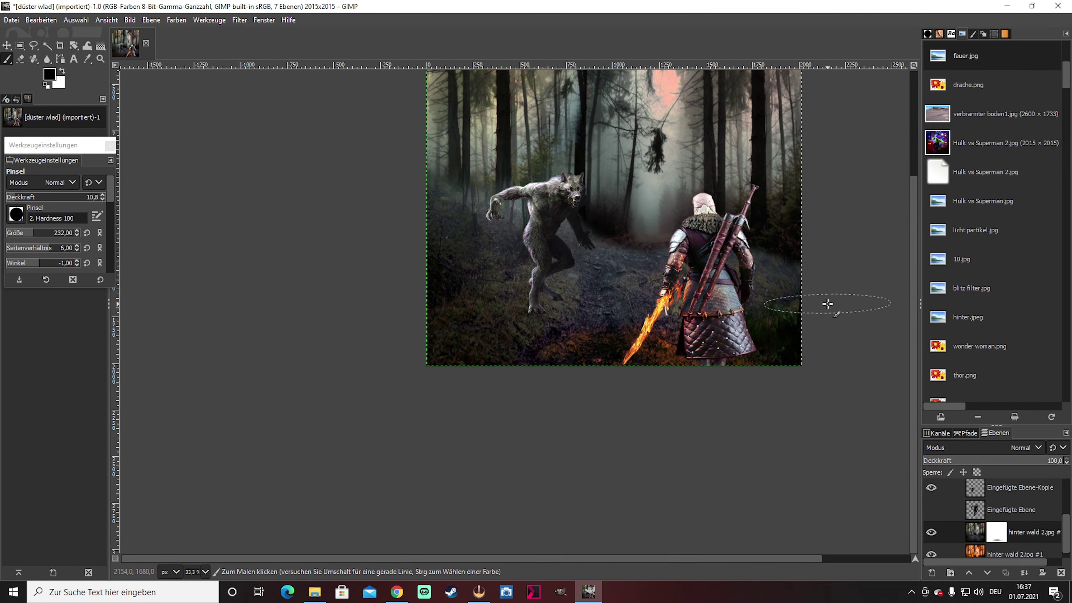
scroll(840, 248, "up", 3)
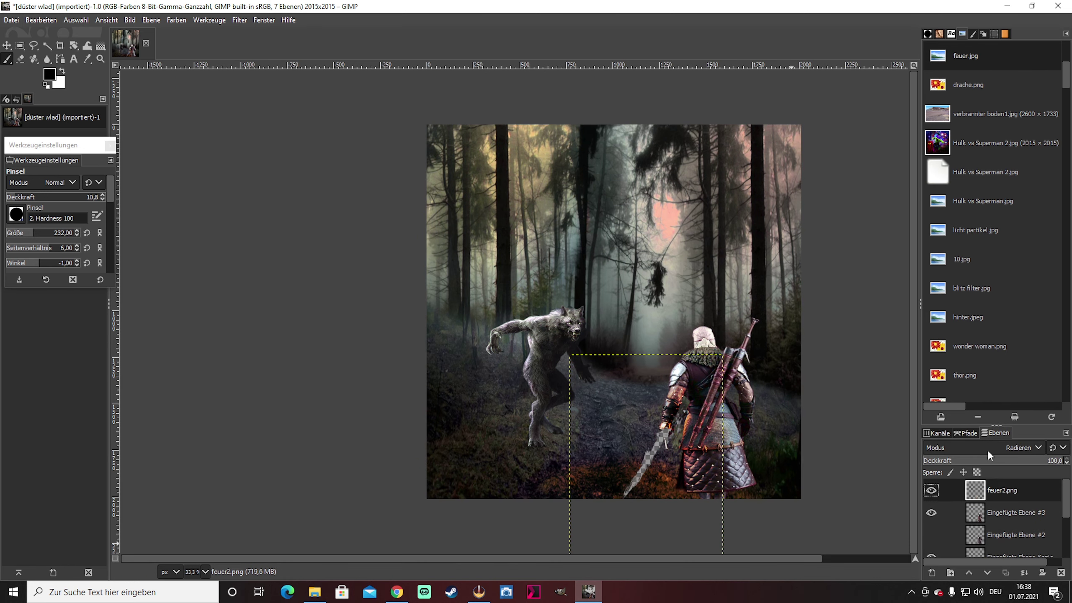
scroll(719, 416, "up", 1)
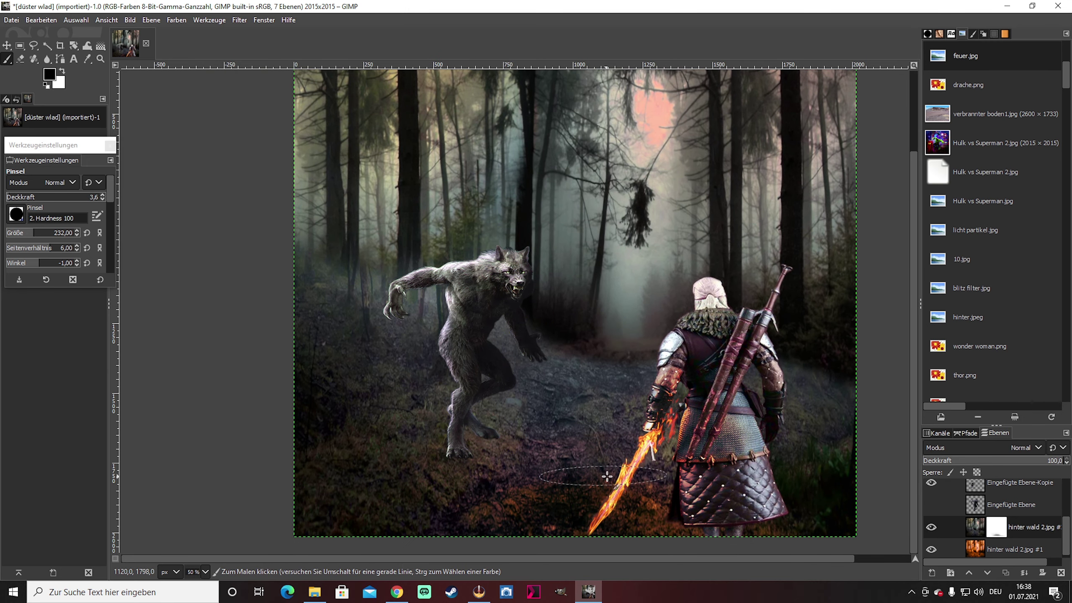
scroll(704, 321, "down", 2)
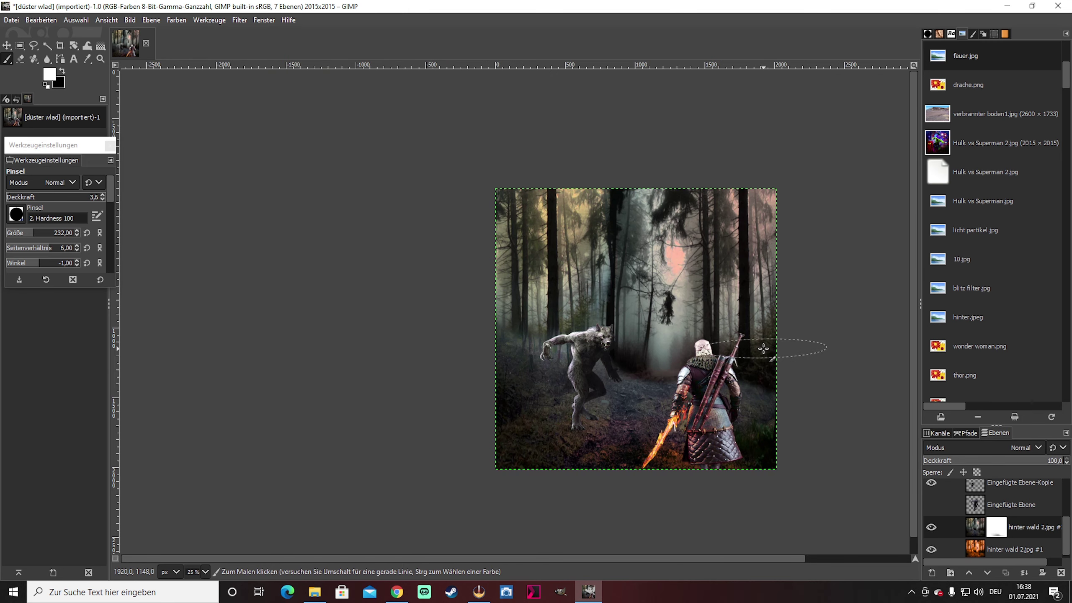
scroll(696, 328, "up", 4)
scroll(706, 332, "down", 3)
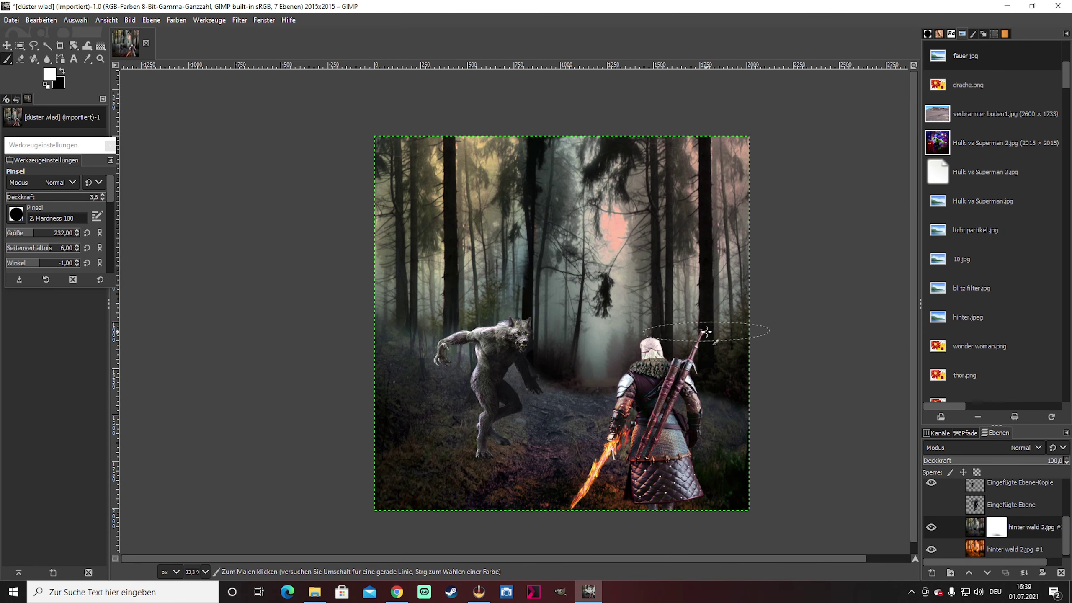
key("Page_Up")
key("Page_Up")
Duplicate the werewolf layer and colorize the copy gold
left_click(1010, 572)
right_click(508, 380)
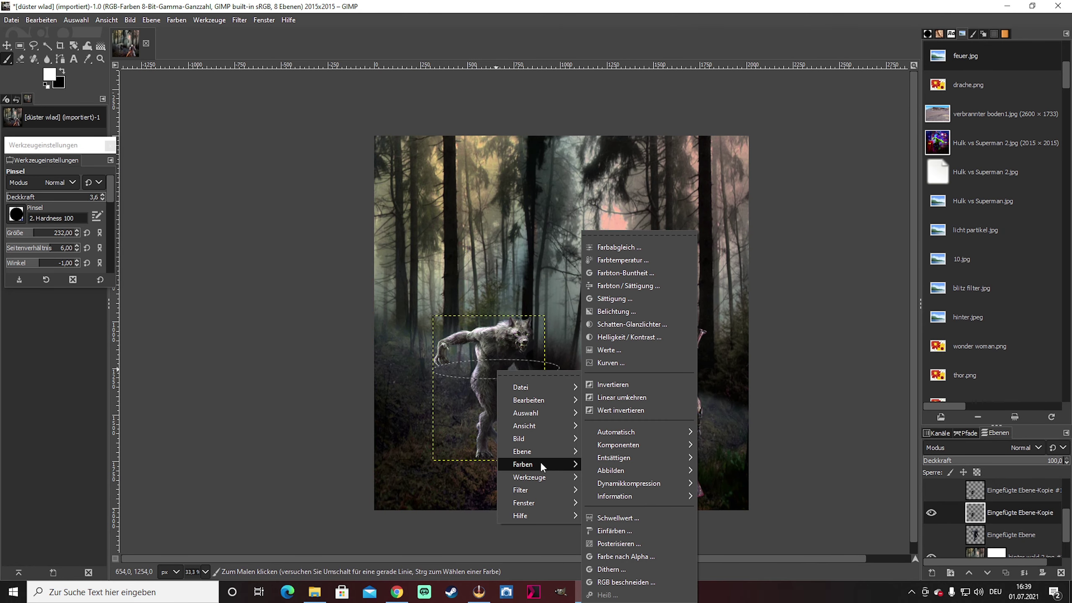
left_click(621, 367)
left_click(934, 322)
left_click(1009, 350)
left_click(907, 312)
left_click(912, 319)
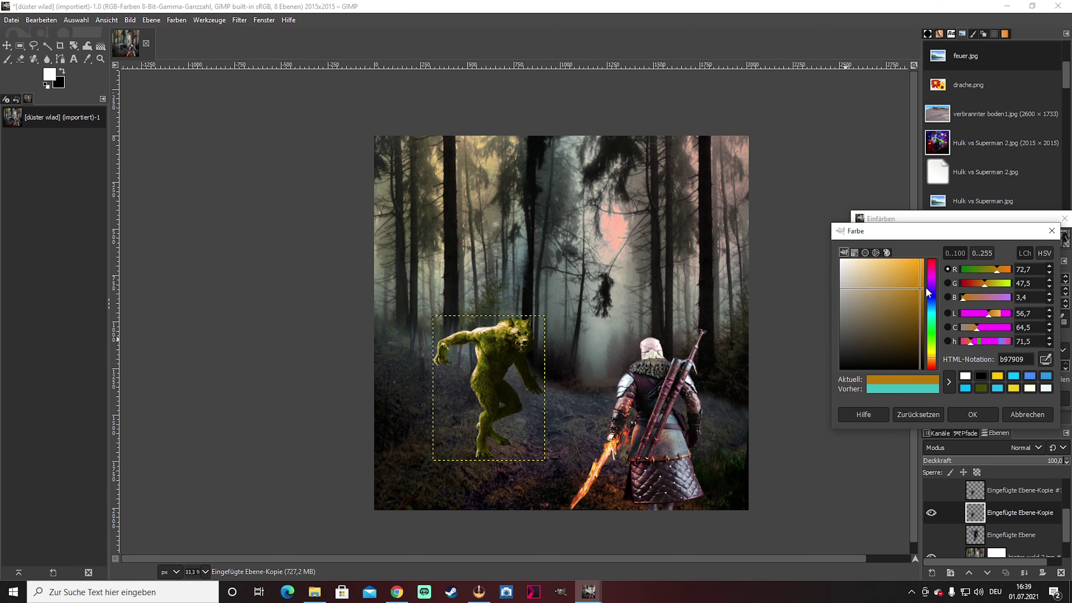
left_click_drag(931, 312, 933, 353)
left_click(914, 260)
left_click(972, 414)
Add a black mask to the gold copy and reveal glow along the claw edge
left_click(933, 533)
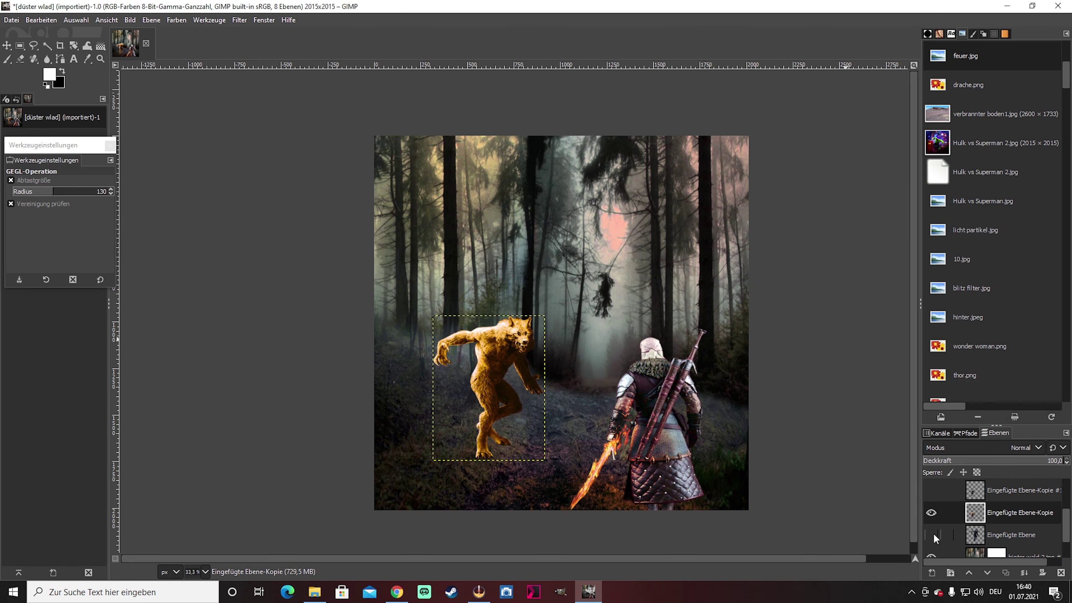
key("p")
scroll(492, 452, "up", 8)
key("x")
left_click_drag(430, 313, 446, 382)
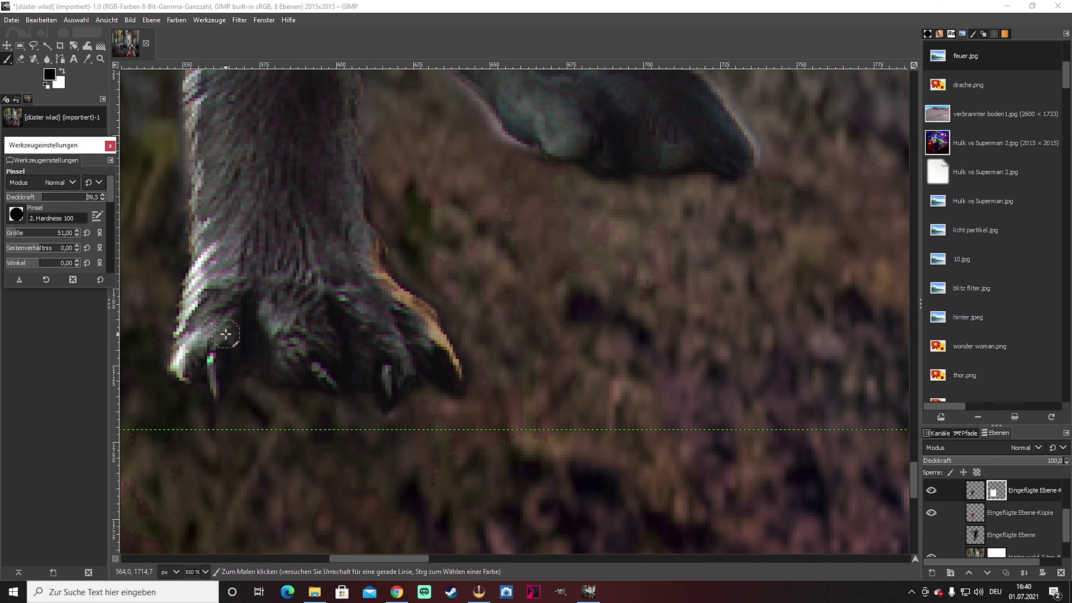
scroll(522, 308, "down", 3, "ctrl")
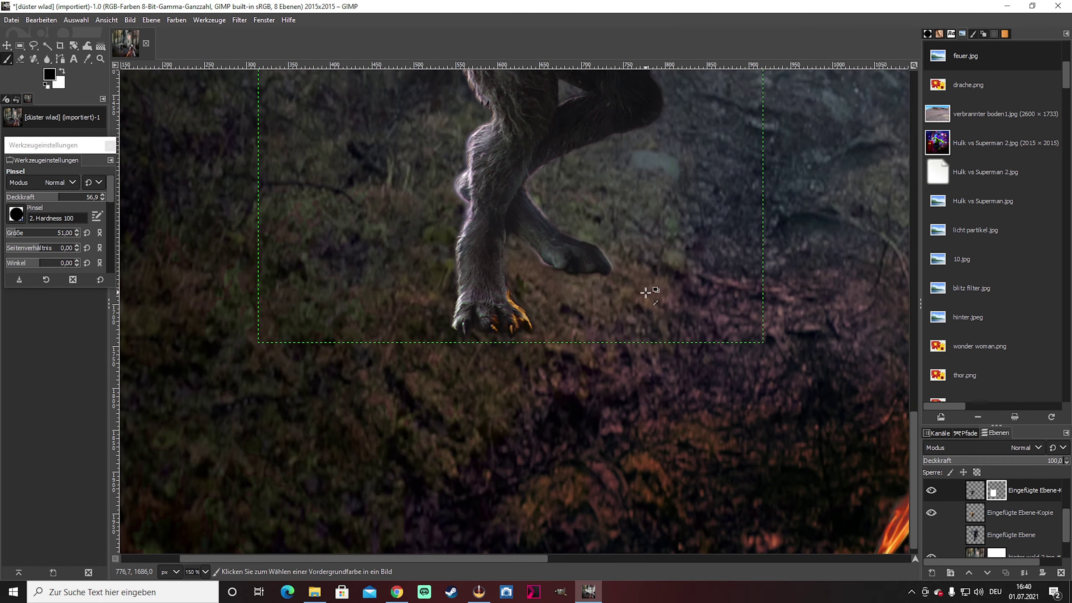
scroll(703, 171, "down", 3, "ctrl")
scroll(648, 234, "up", 3, "ctrl")
scroll(578, 294, "up", 4, "ctrl")
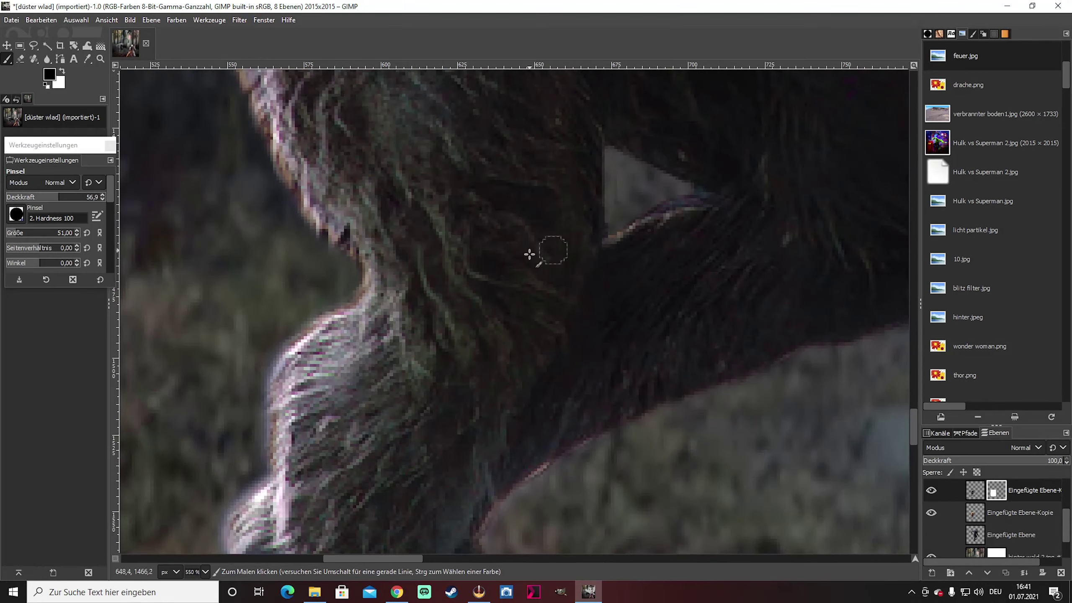
Reveal orange glow around both eyes with the MyPaint oil brush
key("y")
scroll(407, 466, "down", 2, "ctrl")
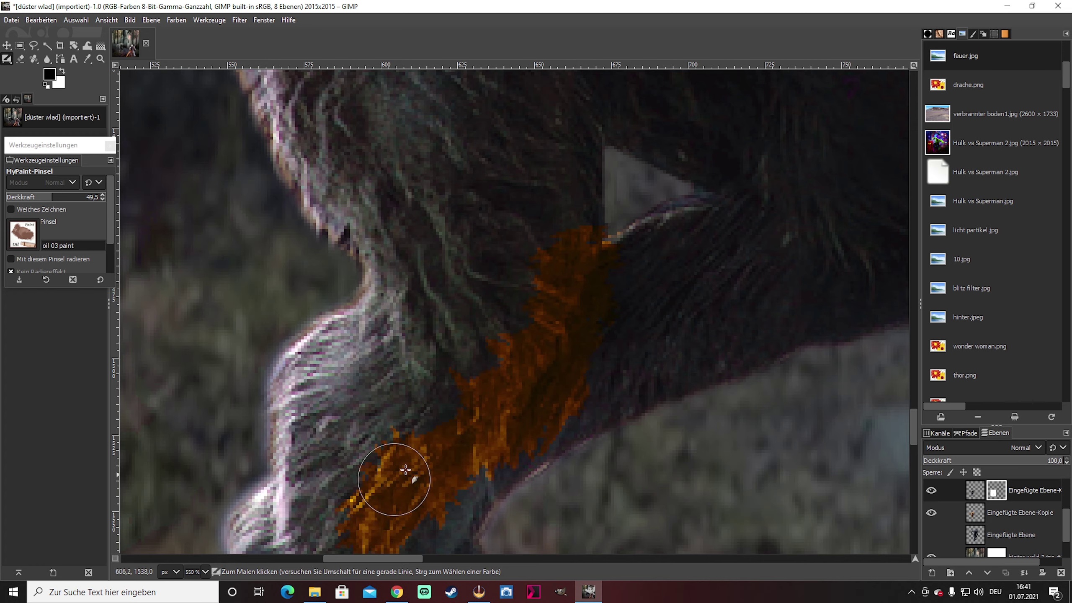
scroll(412, 251, "down", 2, "ctrl")
scroll(627, 275, "down", 2, "ctrl")
scroll(128, 177, "up", 1, "ctrl")
key("x")
key("p")
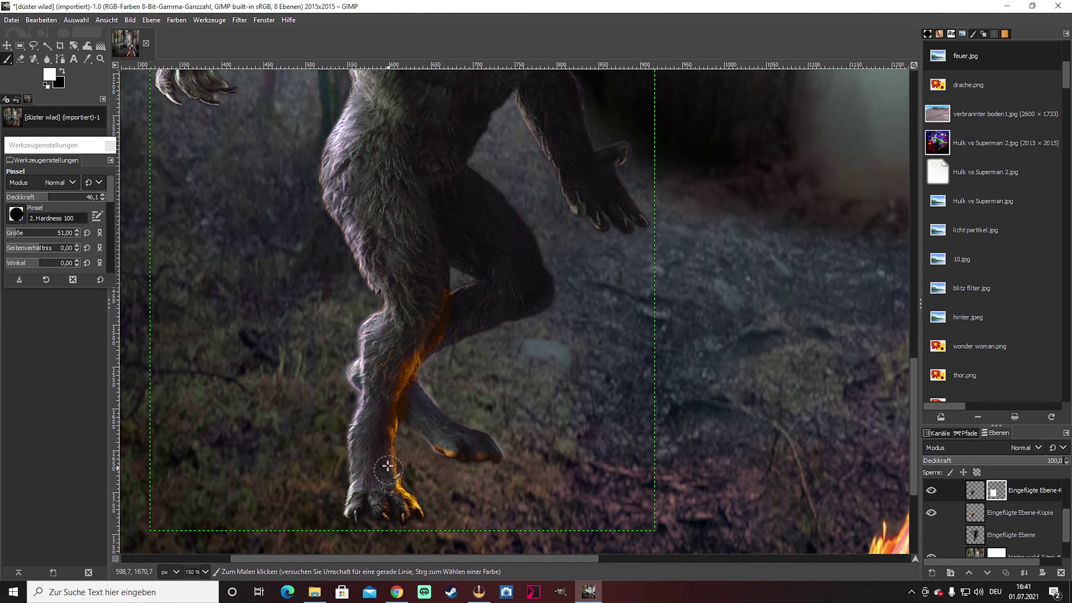
scroll(431, 448, "down", 3, "ctrl")
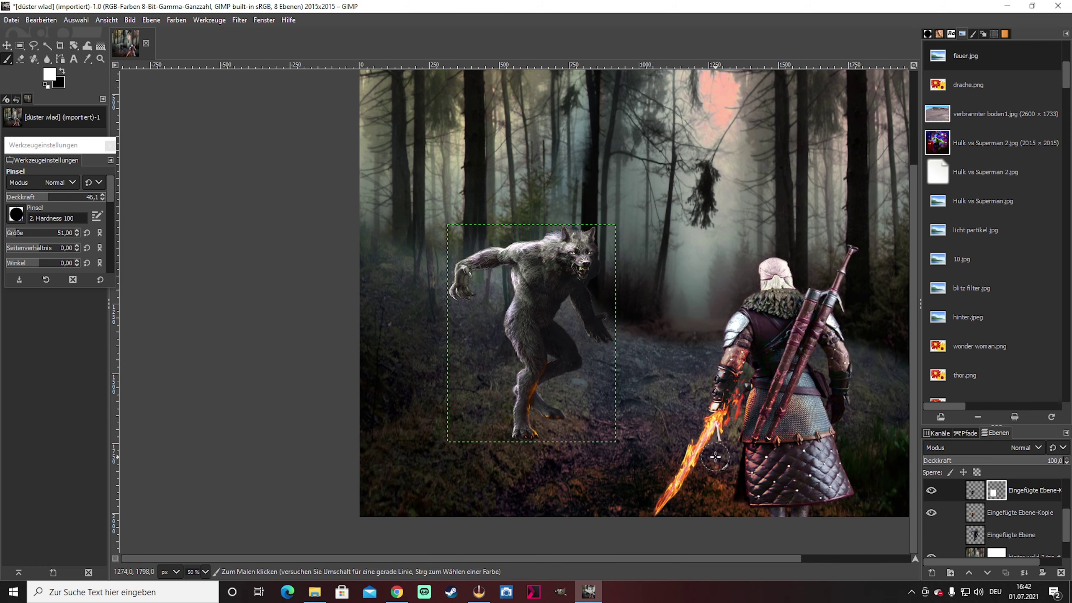
scroll(680, 364, "down", 1, "ctrl")
scroll(654, 380, "up", 5, "ctrl")
key("x")
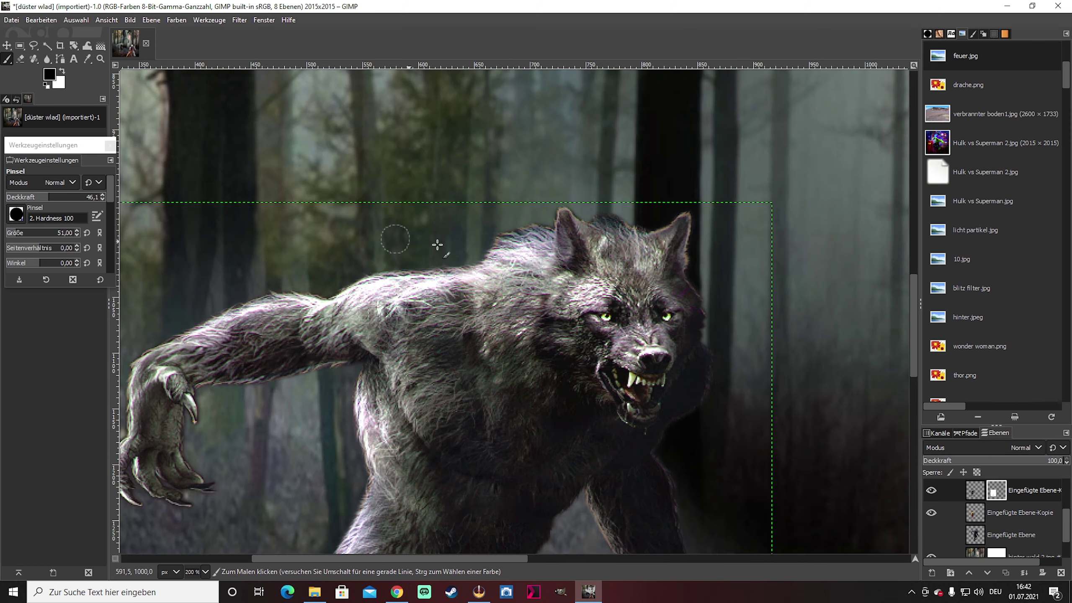
scroll(433, 242, "up", 2, "ctrl")
key("y")
left_click_drag(629, 295, 768, 304)
Refine the eye glow, removing orange beside the left eye and between the eyes
key("x")
key("p")
left_click_drag(657, 304, 585, 320)
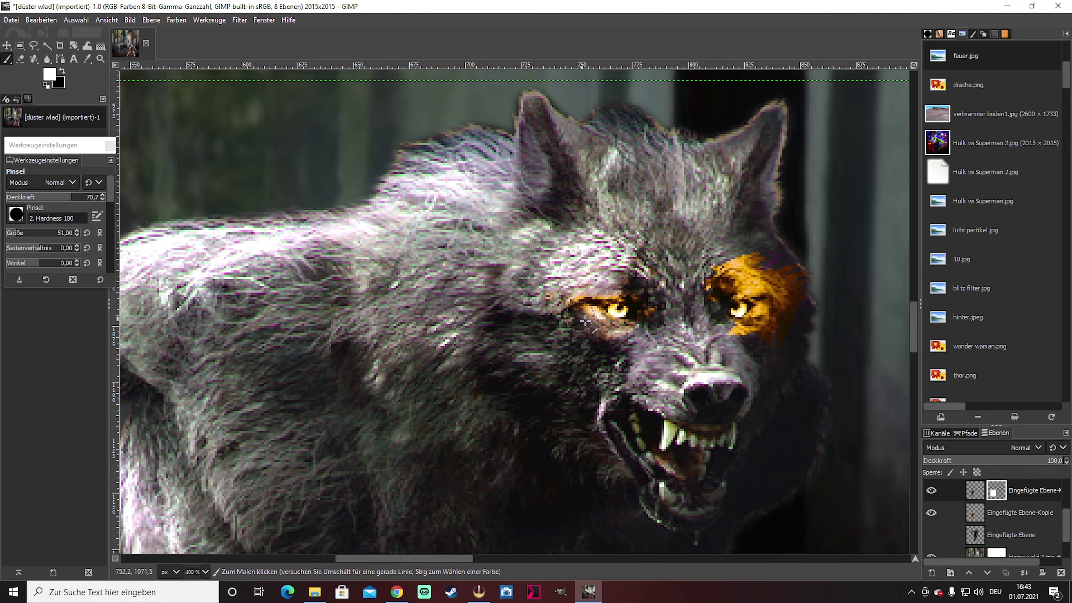
scroll(728, 284, "down", 7, "ctrl")
scroll(706, 239, "up", 8, "ctrl")
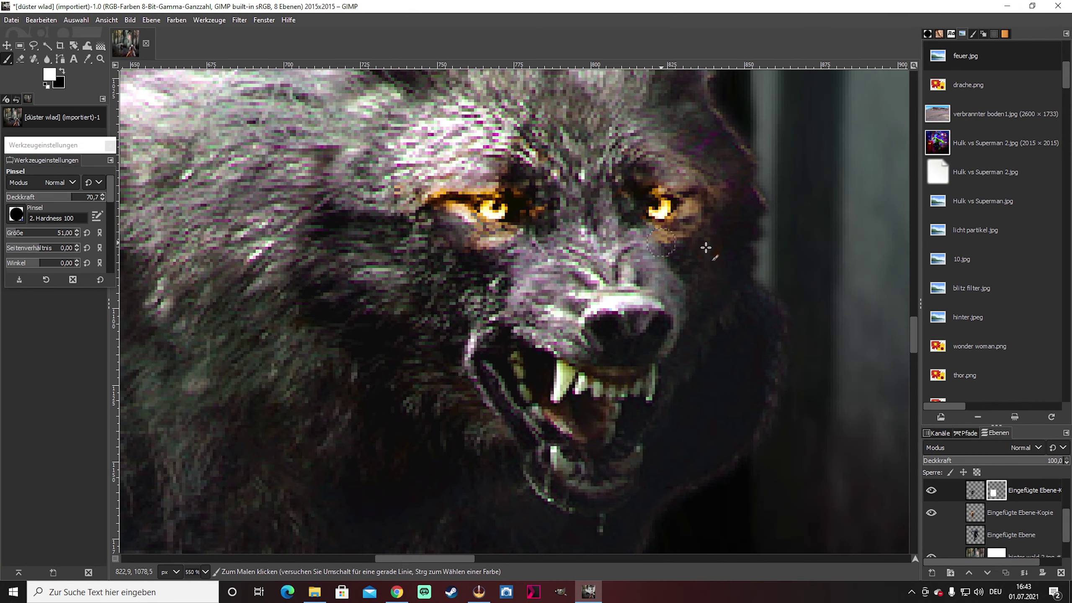
key("y")
key("x")
left_click_drag(659, 202, 599, 304)
key("p")
key("x")
left_click_drag(566, 203, 614, 261)
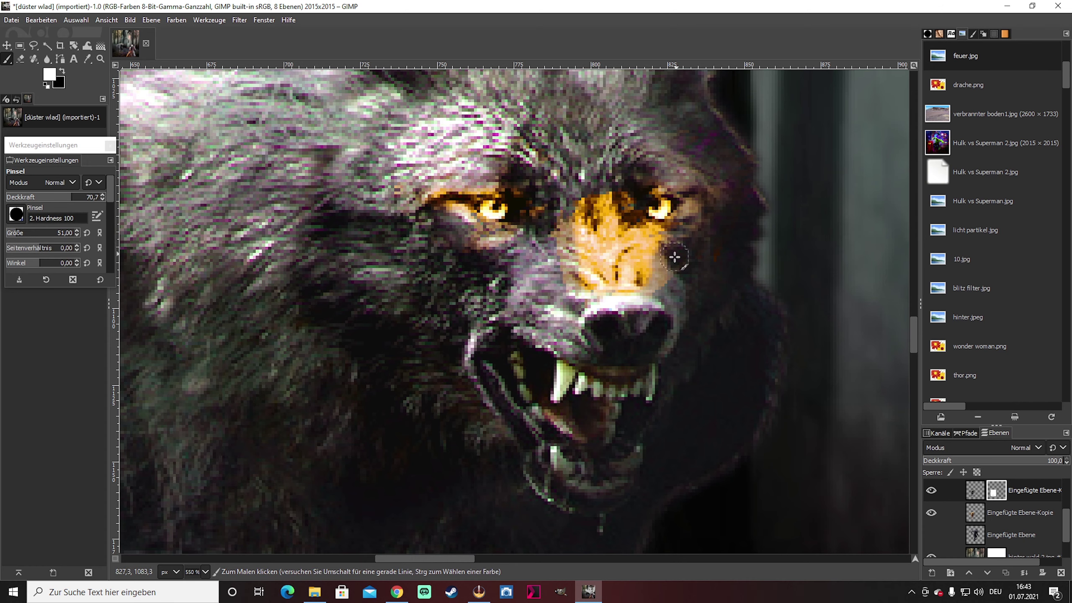
scroll(614, 261, "down", 8, "ctrl")
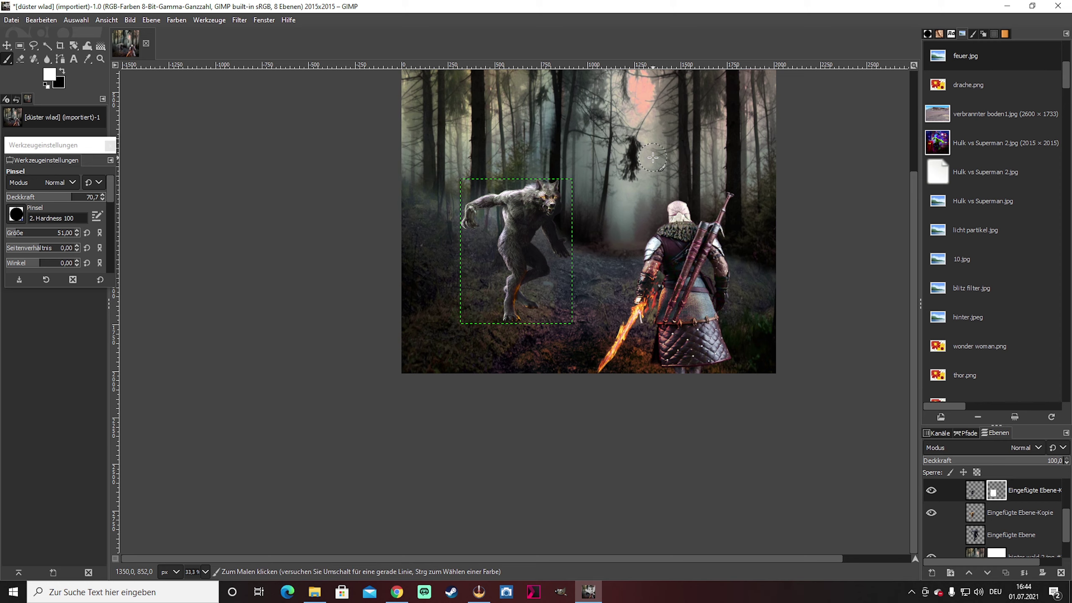
Flatten the brush into a wide ellipse and select the original werewolf layer
key("Page_Down")
key("Page_Down")
key("Page_Down")
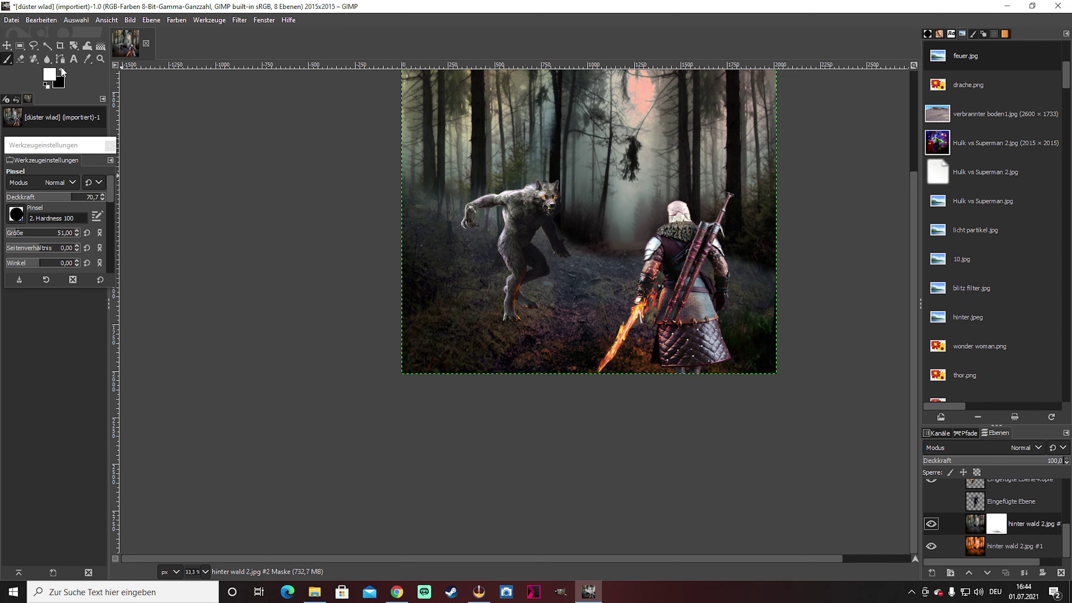
left_click_drag(52, 250, 88, 249)
scroll(29, 197, "down", 3)
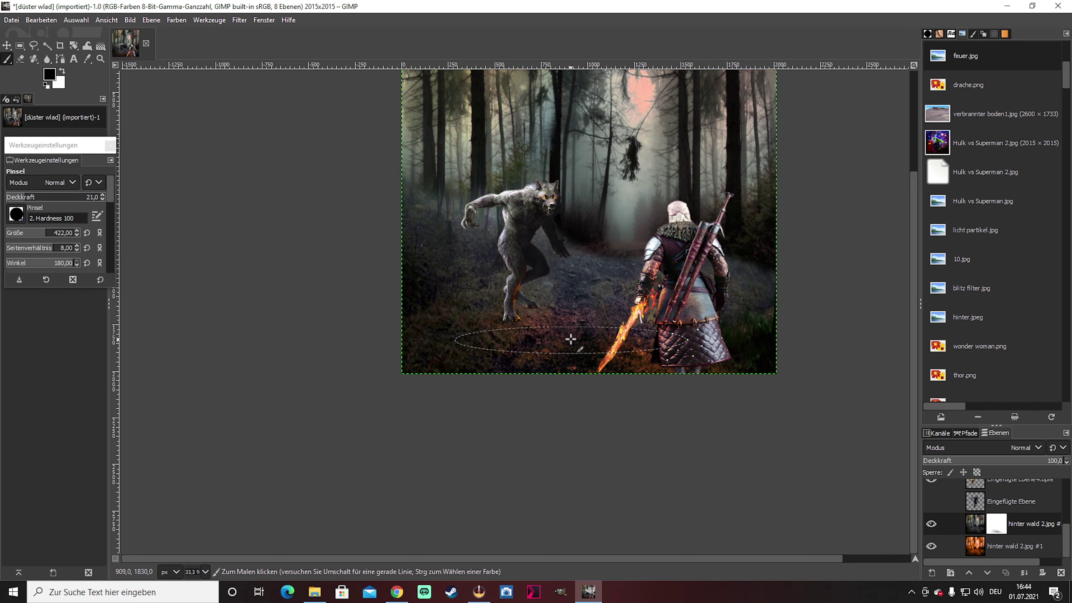
scroll(745, 411, "down", 2)
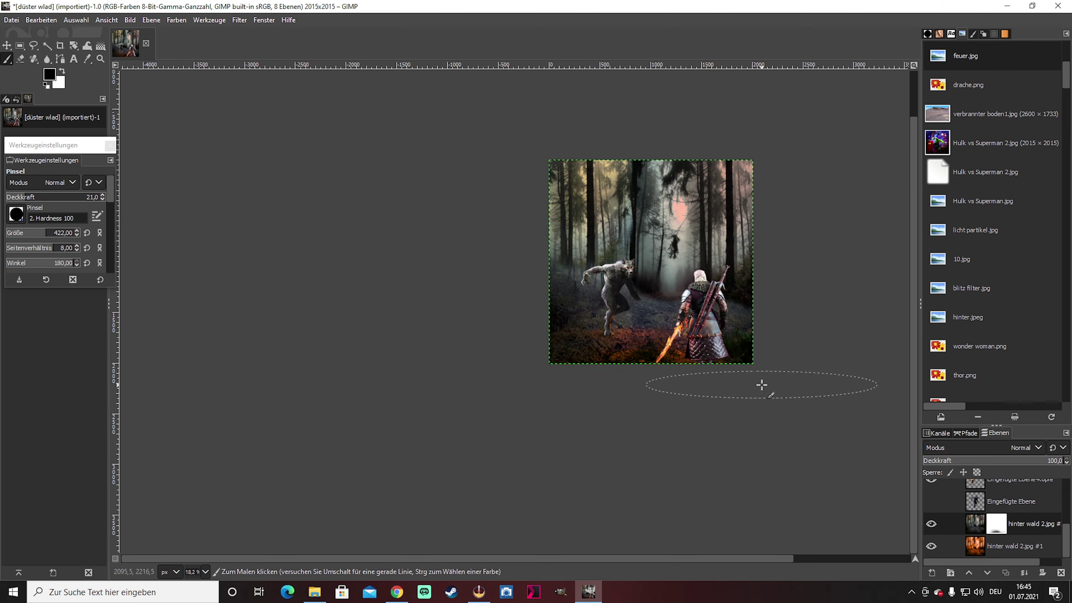
scroll(1028, 531, "up", 3)
left_click(1028, 517)
key("shift+e")
scroll(344, 352, "up", 6)
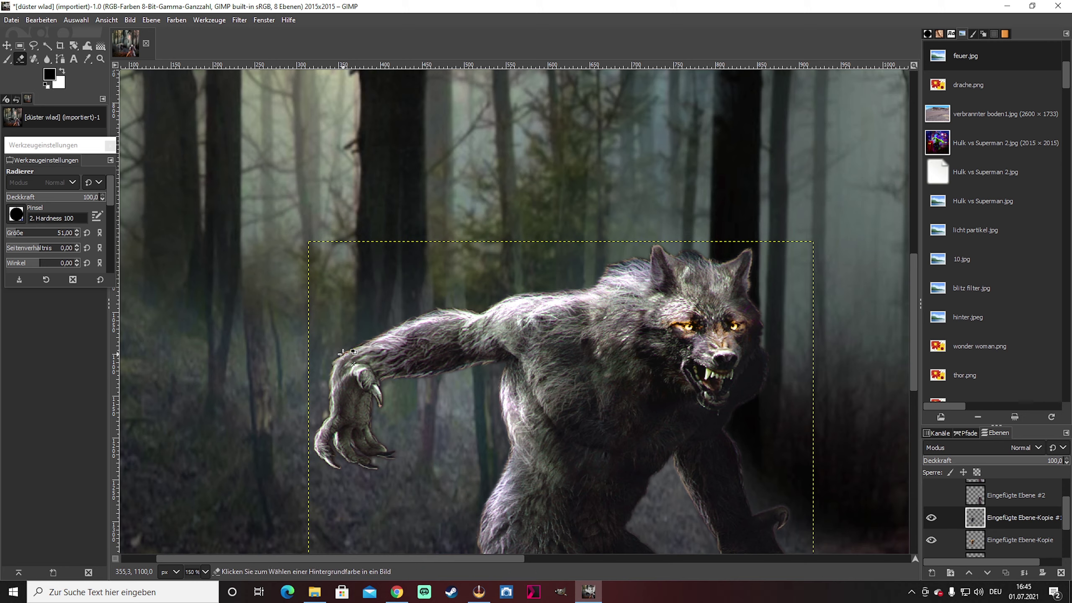
key("Page_Down")
scroll(736, 425, "down", 5)
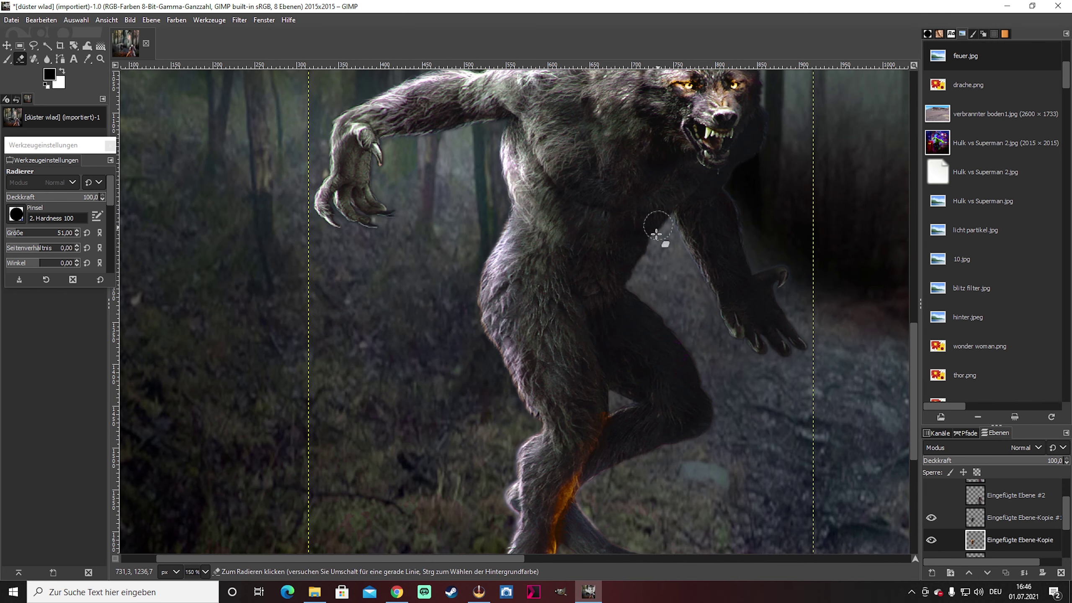
scroll(526, 408, "down", 3)
scroll(525, 408, "down", 4)
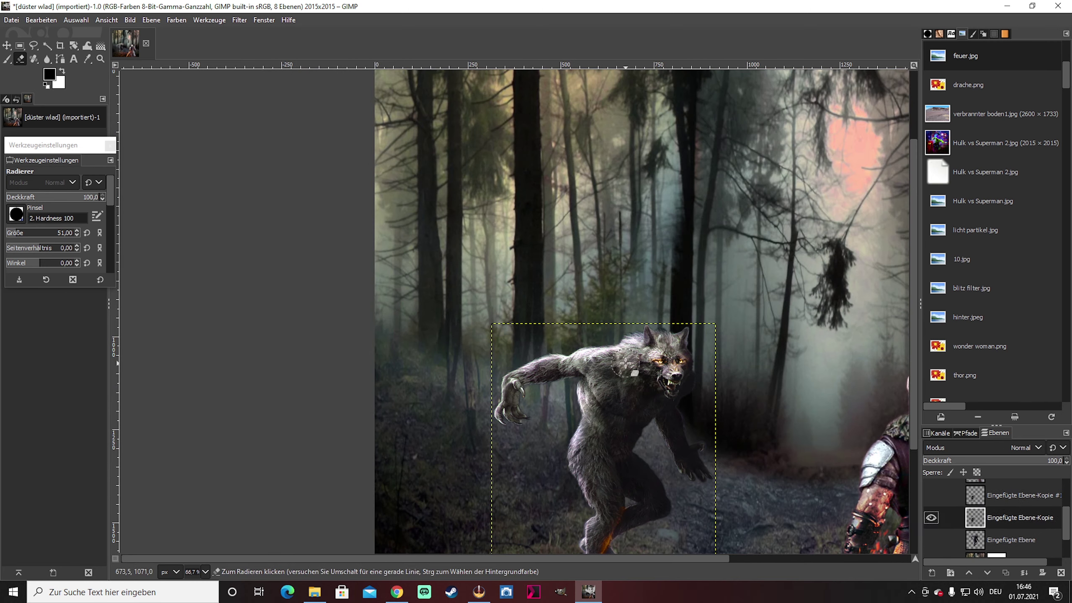
Darken the werewolf's tones with a Levels adjustment
key("ctrl+shift+f")
right_click(610, 334)
left_click(727, 386)
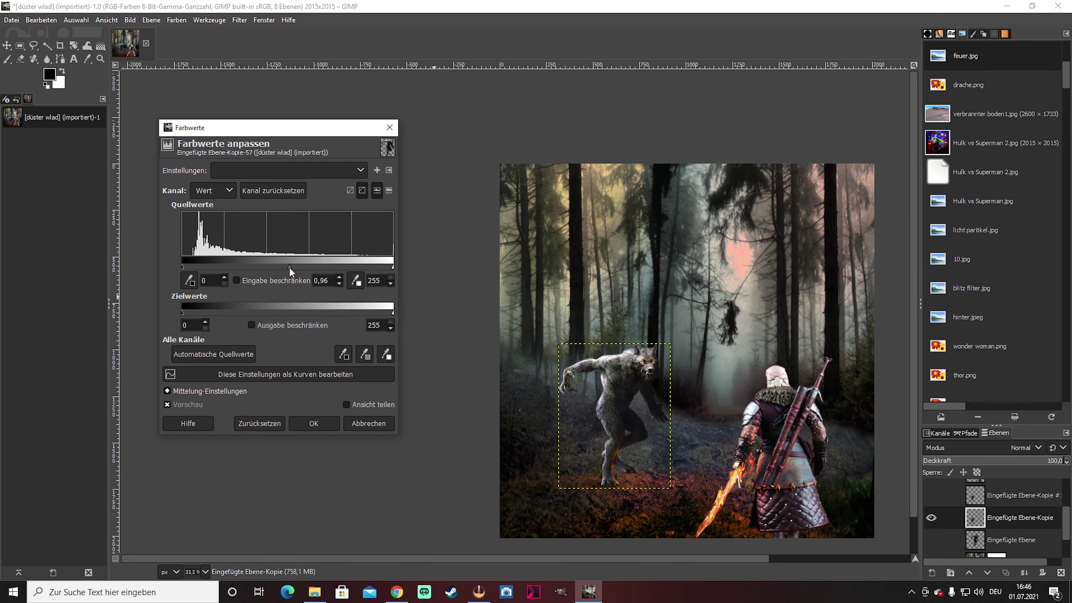
left_click_drag(289, 266, 237, 266)
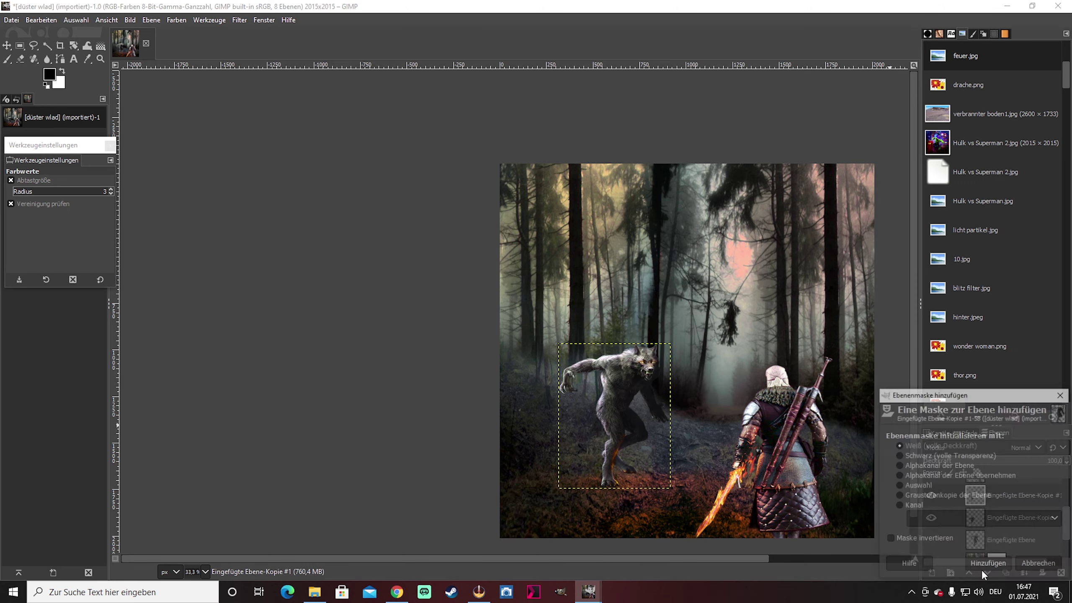
Paint black on the werewolf mask to darken the hand and forearm
key("grave")
left_click_drag(642, 371, 650, 304)
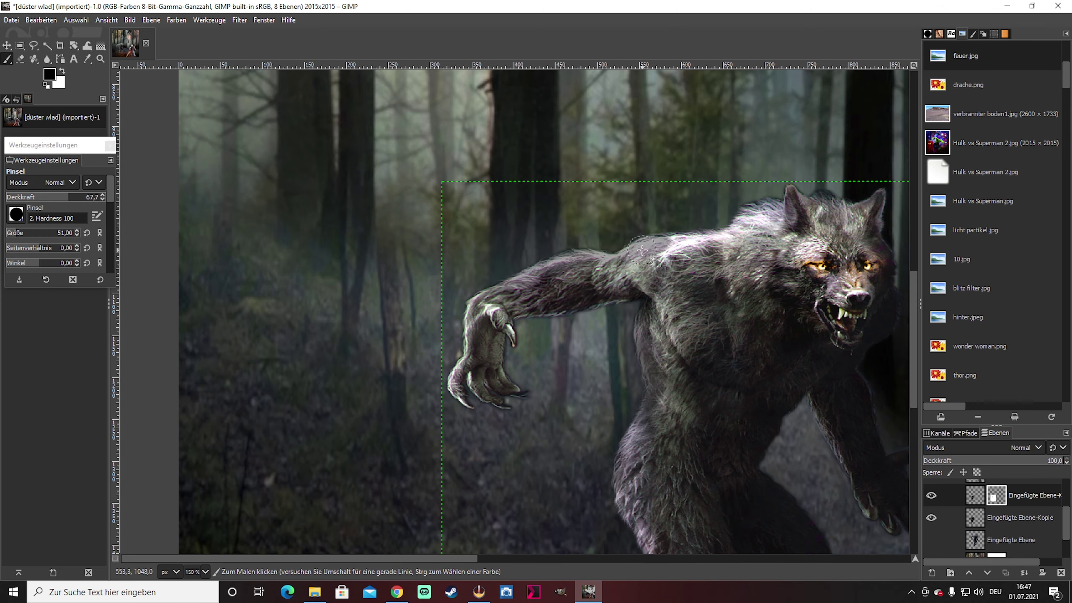
left_click_drag(481, 372, 648, 245)
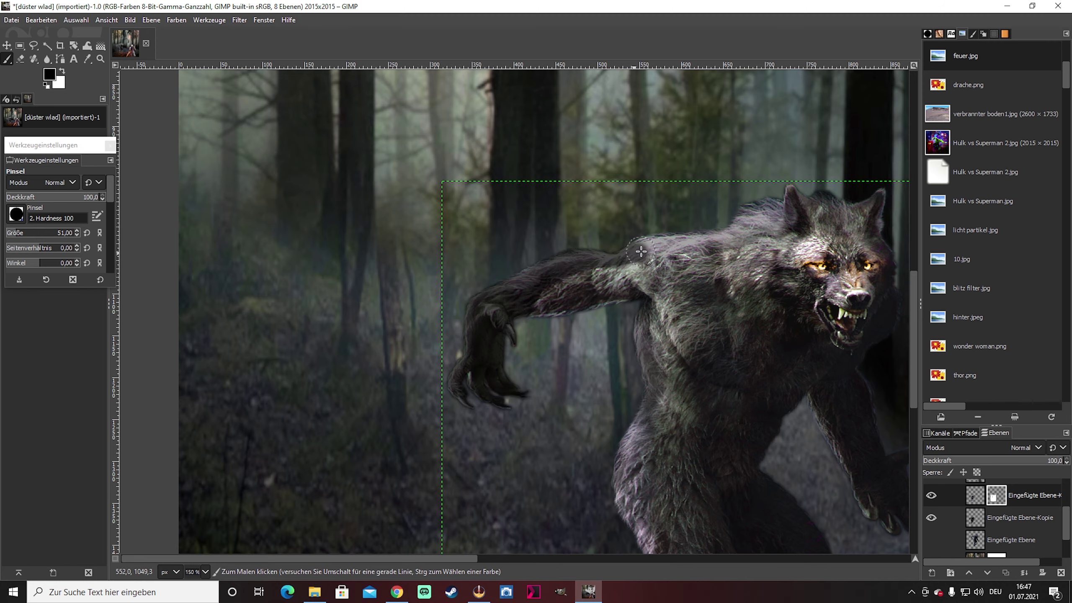
key("grave")
left_click_drag(676, 205, 650, 283)
Restore part of the shoulder in white, then view the whole image
key("grave")
key("x")
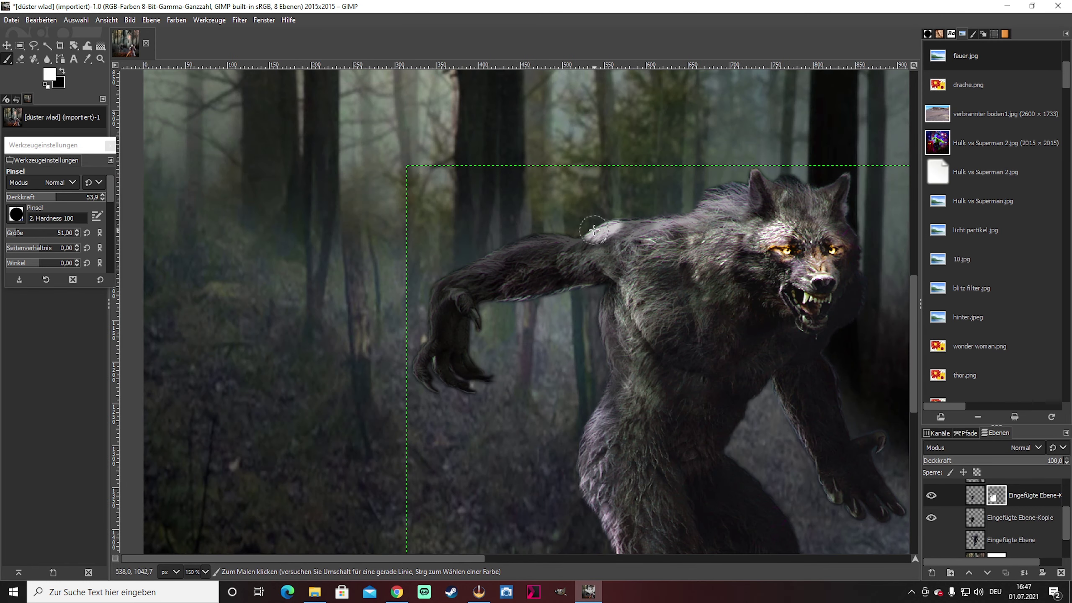
left_click_drag(625, 219, 484, 277)
key("x")
key("grave")
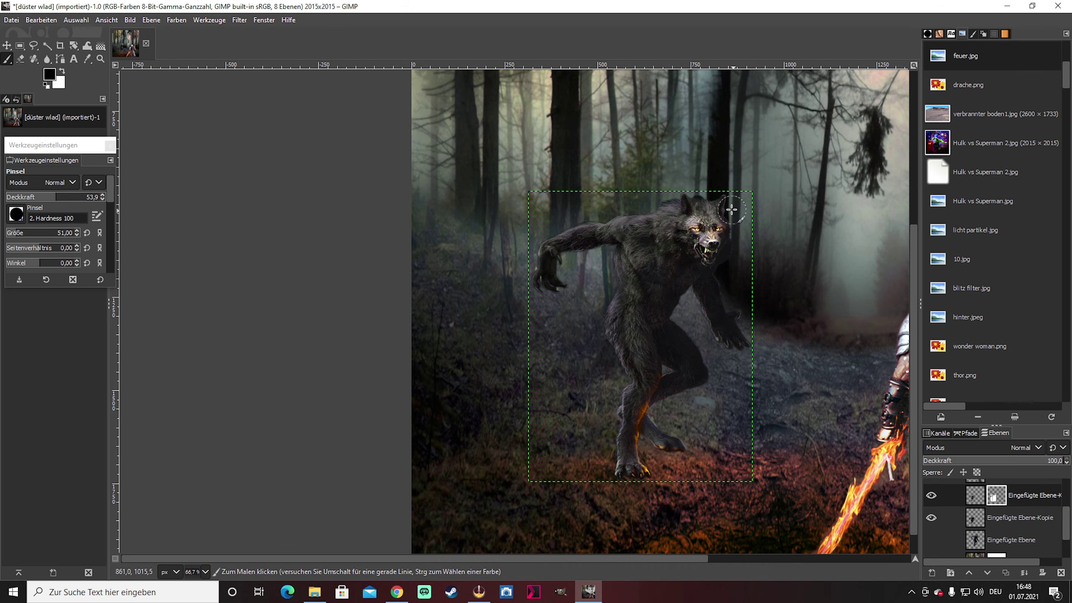
key("minus")
key("minus")
key("grave")
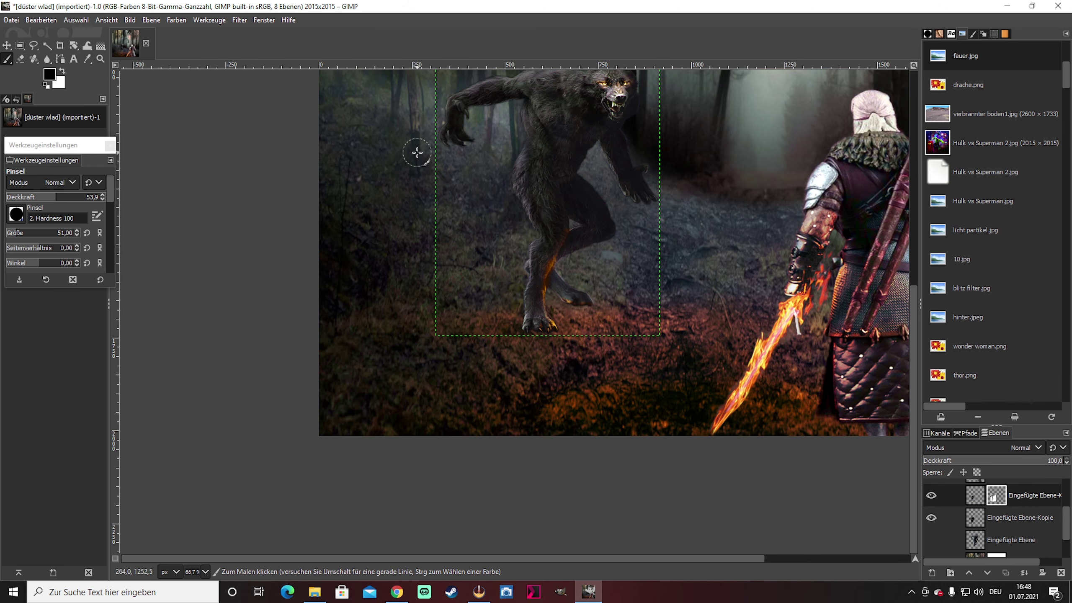
key("minus")
key("minus")
key("minus")
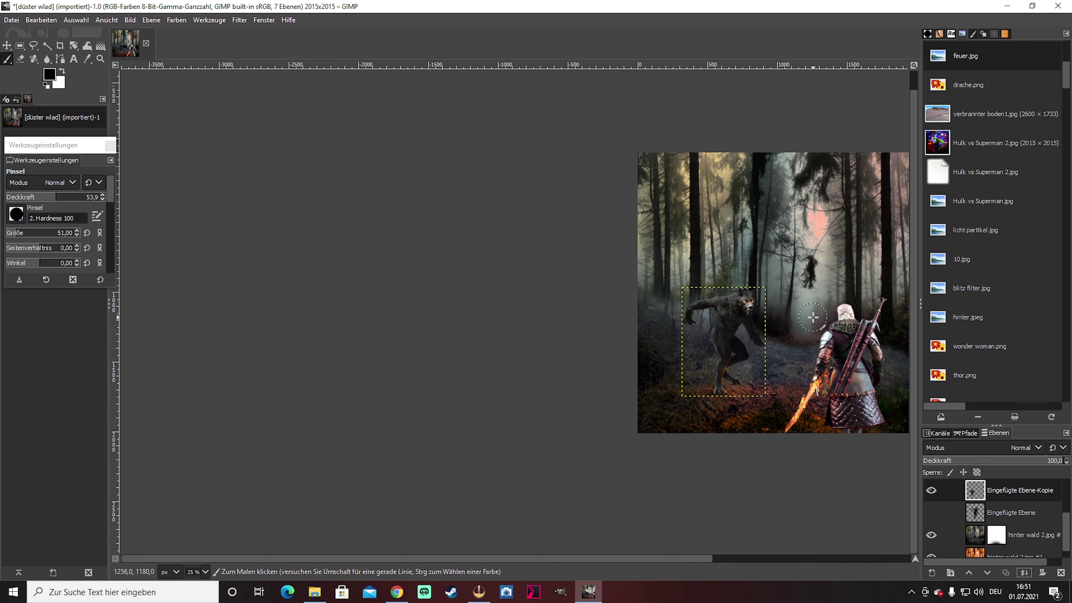
Scroll the view across the composition toward the Witcher
scroll(958, 447, "down", 1)
scroll(958, 448, "down", 2)
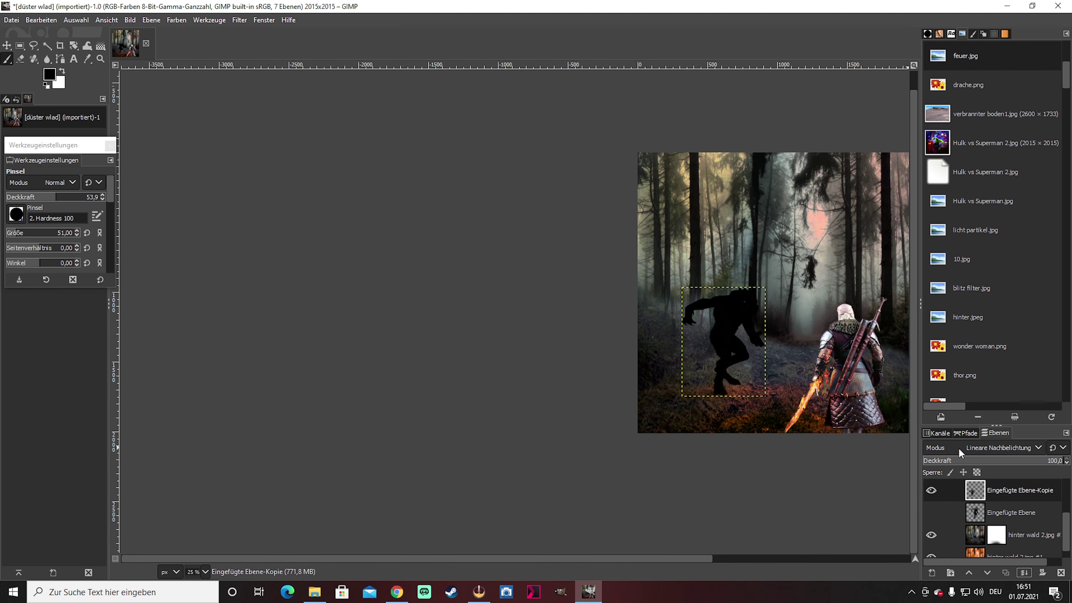
scroll(958, 448, "up", 3)
scroll(1013, 515, "down", 1)
scroll(842, 507, "right", 5)
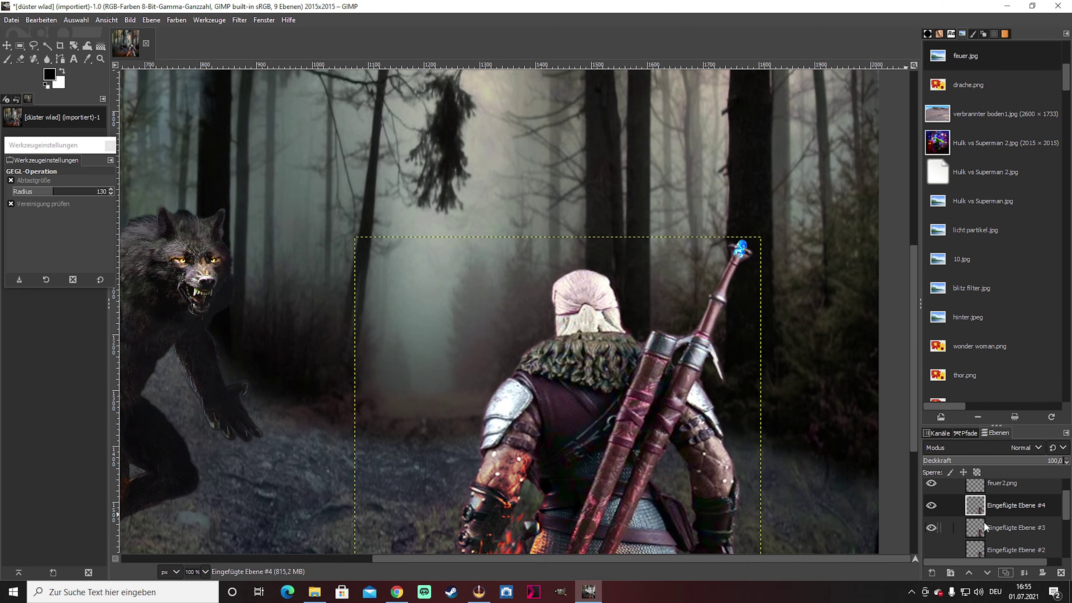
Colorize the Witcher copy layer deep blue (214598) and brush near the sword tip
right_click(751, 234)
left_click(914, 347)
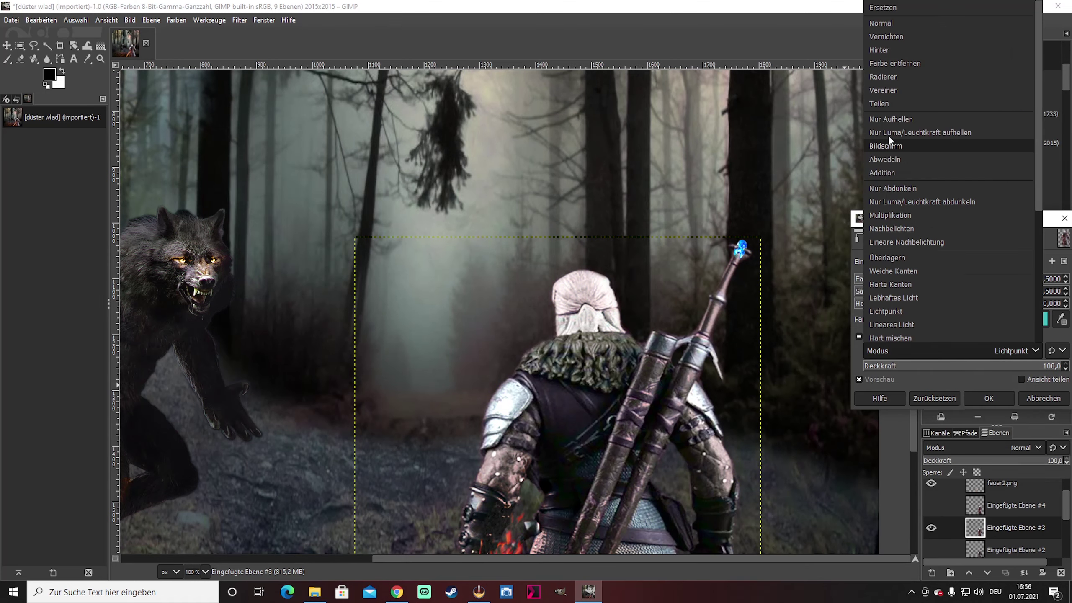
left_click_drag(930, 287, 884, 261)
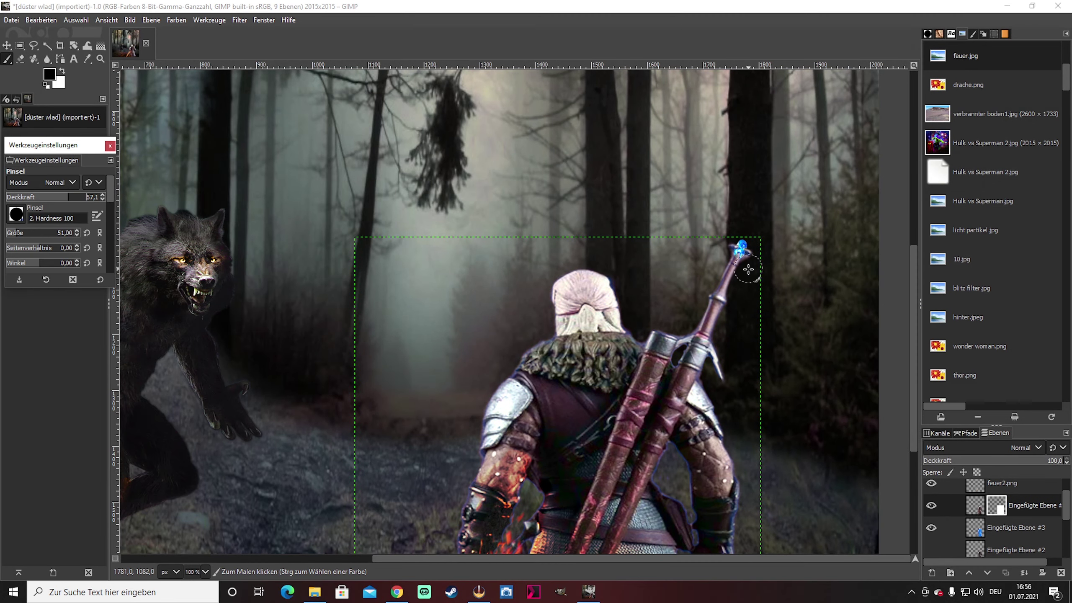
left_click_drag(748, 268, 738, 276)
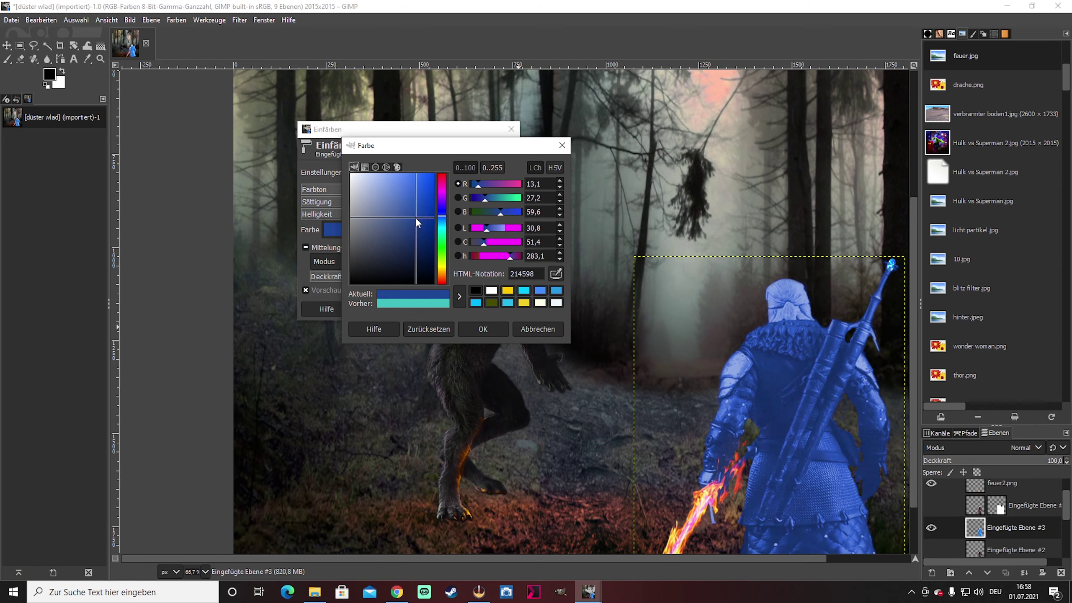
Set up a white paintbrush on the top Witcher layer's mask
key("p")
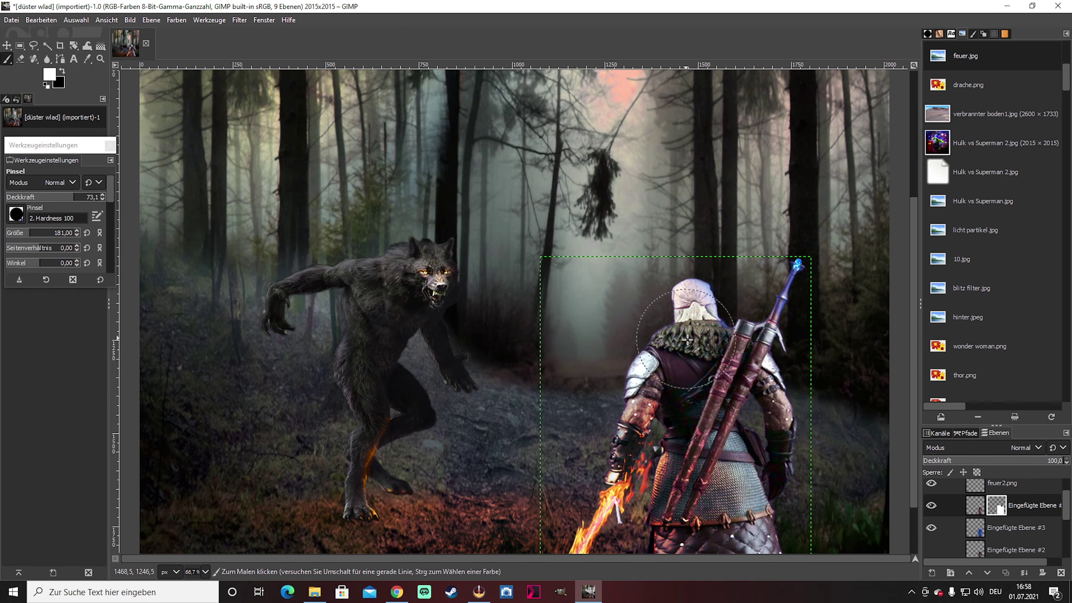
scroll(759, 261, "up", 4)
scroll(730, 546, "down", 2)
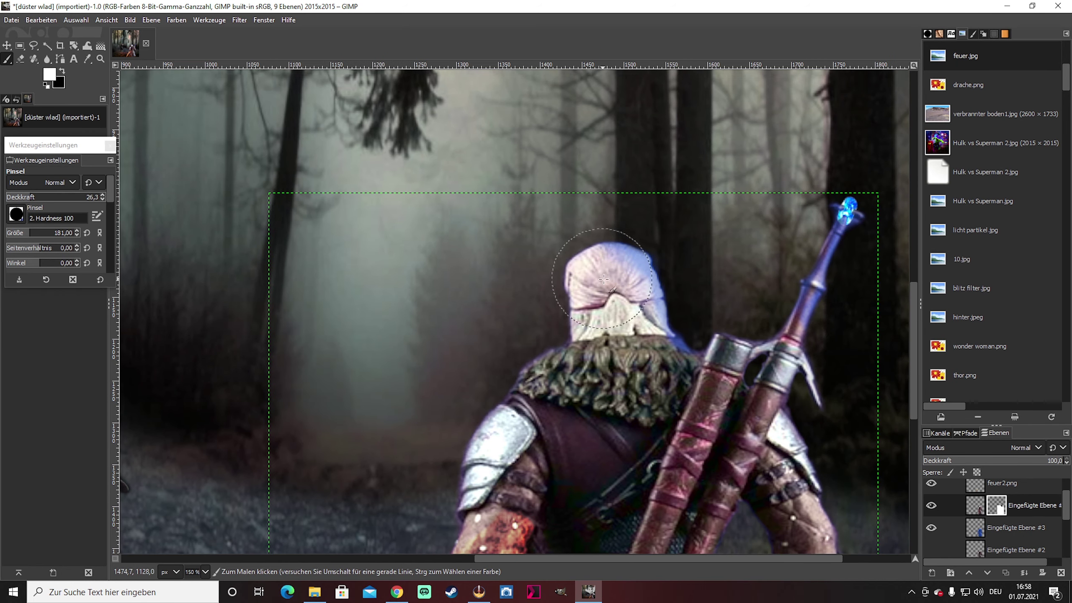
scroll(611, 253, "up", 4)
key("y")
key("x")
key("grave")
key("p")
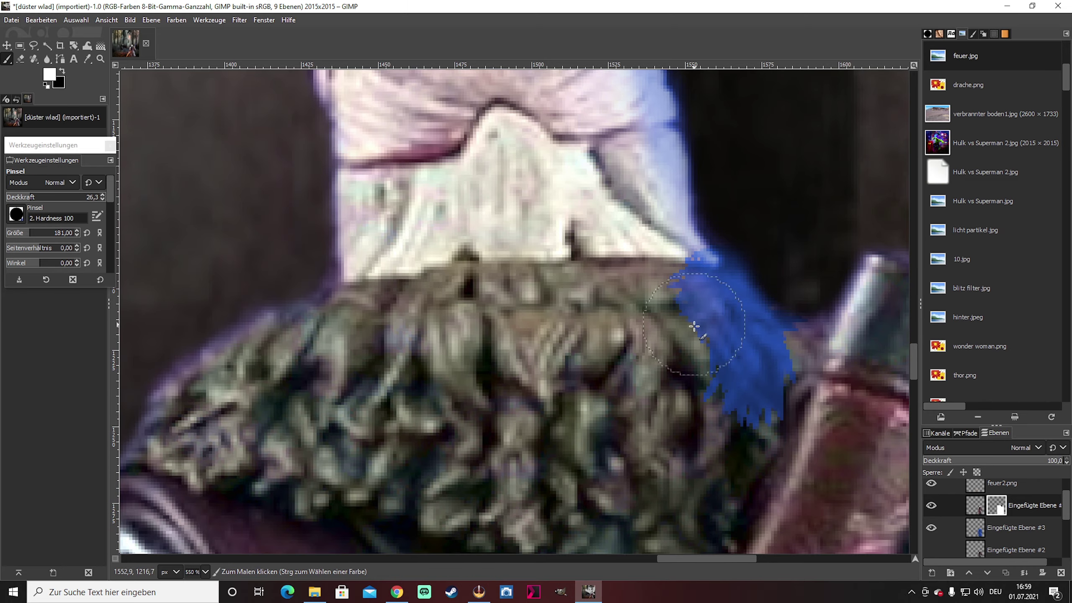
Paint the blue rim glow along the hood with brush opacity 7.8
key("shift+ctrl+j")
scroll(795, 276, "up", 5)
scroll(823, 338, "down", 5)
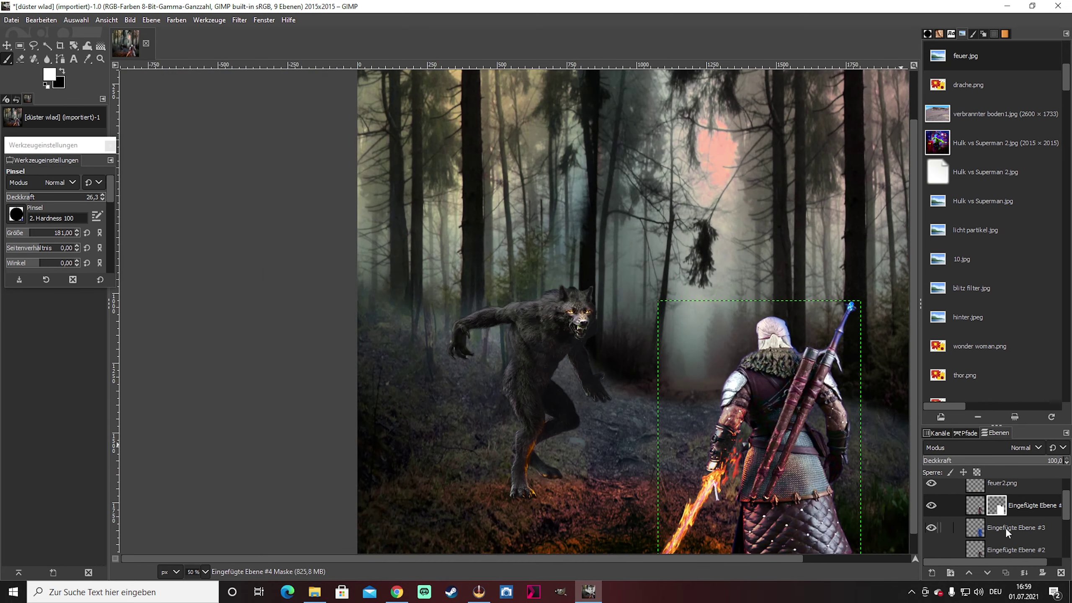
scroll(756, 311, "up", 4)
scroll(738, 359, "down", 3)
key("shift+e")
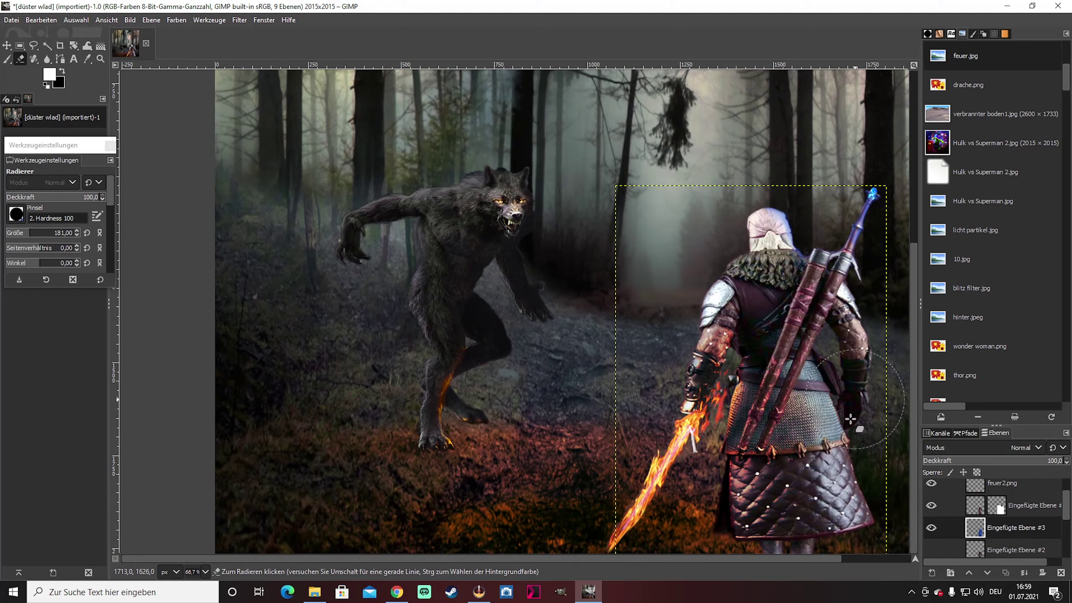
scroll(850, 419, "up", 1)
key("p")
scroll(778, 179, "up", 2)
scroll(753, 537, "up", 1)
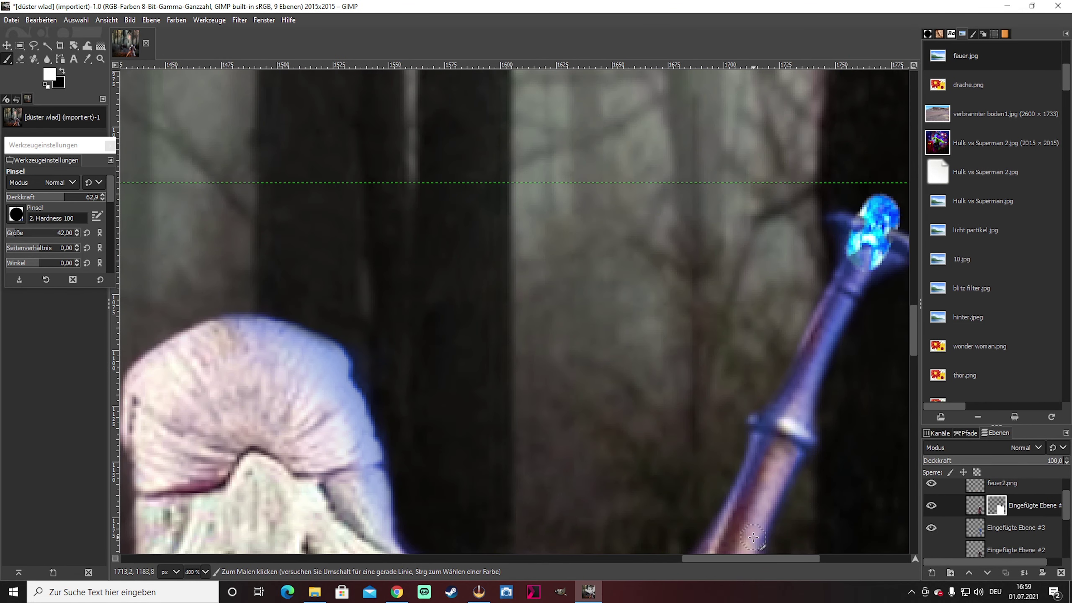
left_click(13, 197)
scroll(827, 381, "up", 1)
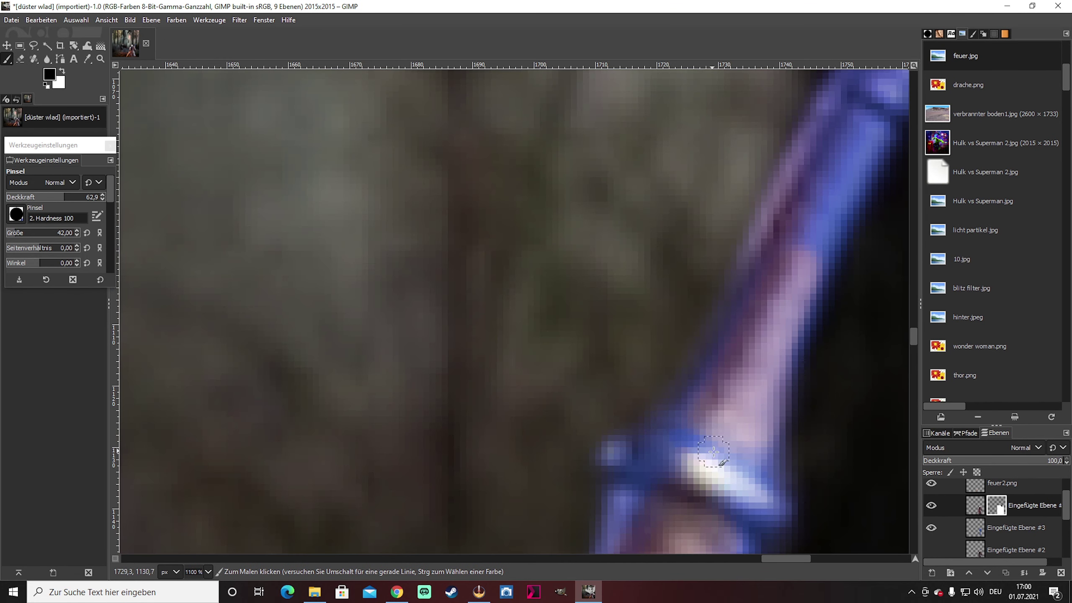
Remove the extra masked Witcher layer and rotate the blue beam across the sword tip
key("shift+ctrl+j")
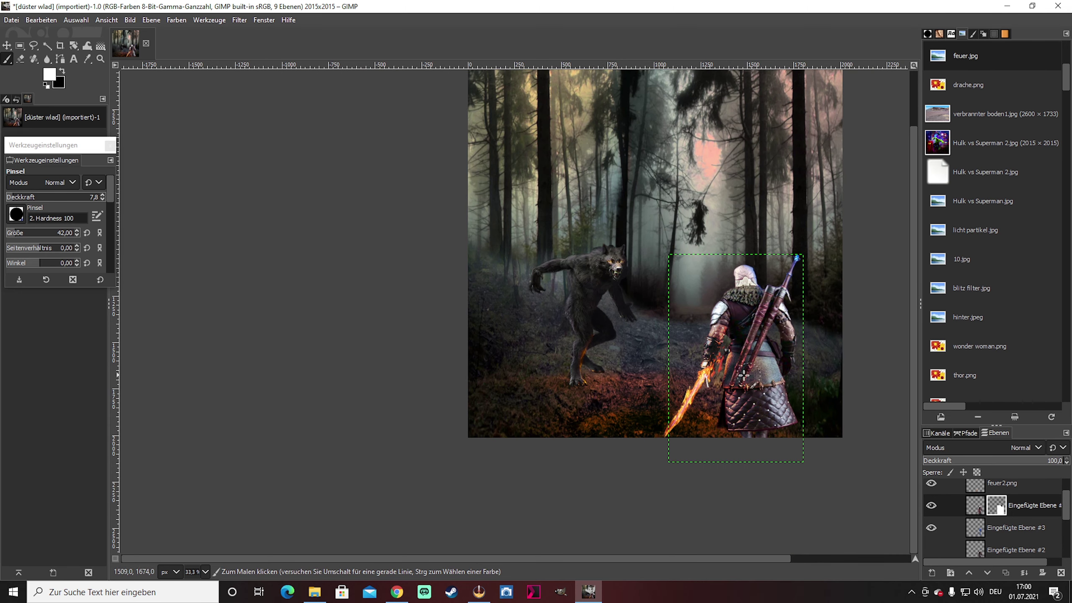
key("ctrl+z")
scroll(766, 282, "down", 1)
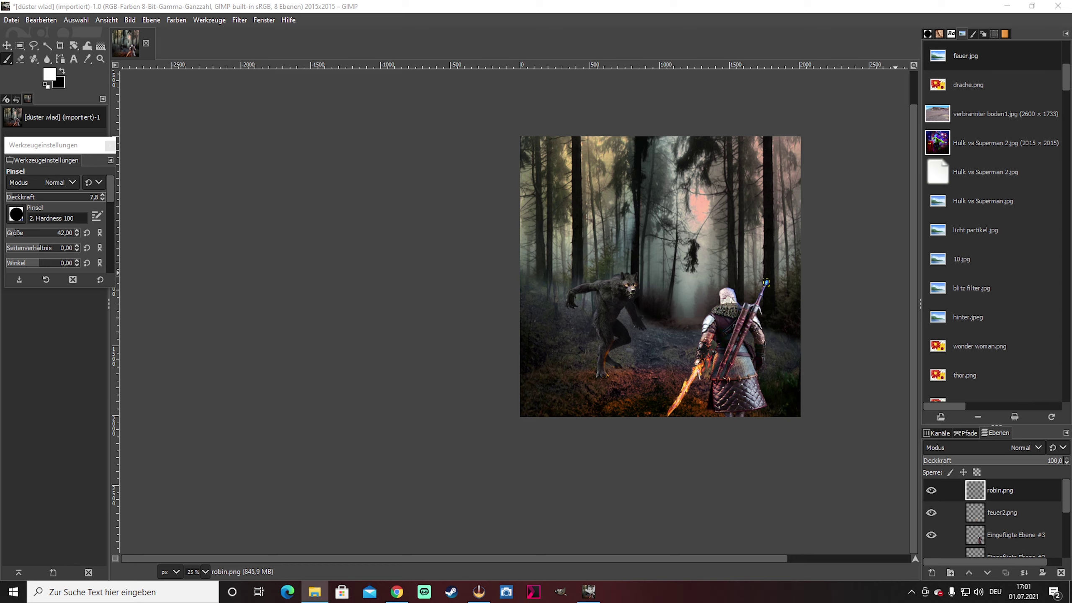
scroll(993, 451, "down", 2)
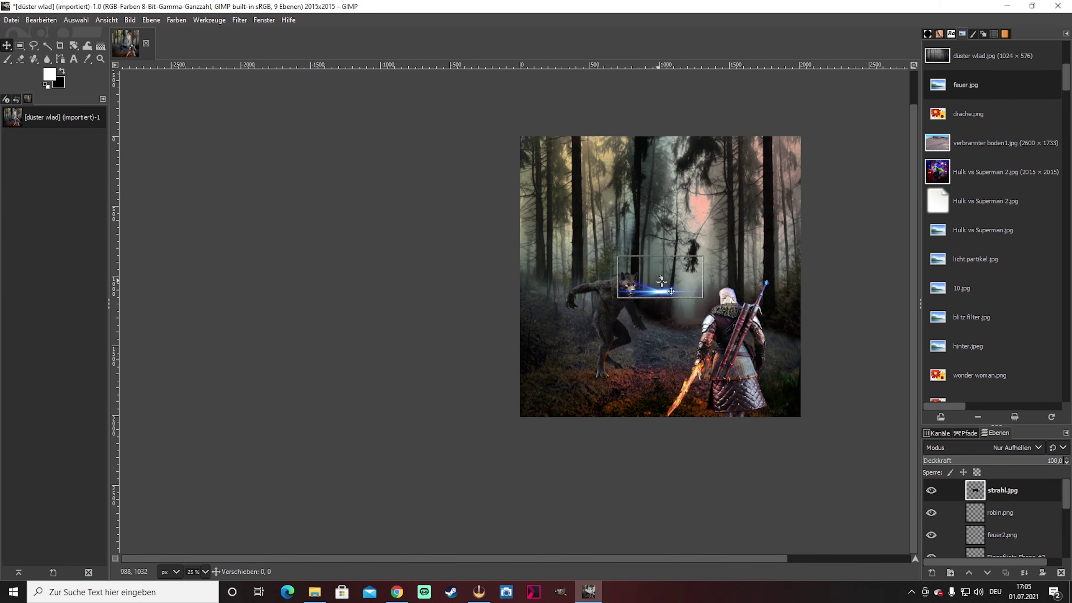
key("shift+r")
mouse_move(682, 269)
left_mouse_down()
mouse_move(790, 261)
mouse_move(785, 270)
left_mouse_up()
scroll(785, 270, "up", 1)
Apply the beam rotation, add a mask to the beam layer, and select the paintbrush
key("Return")
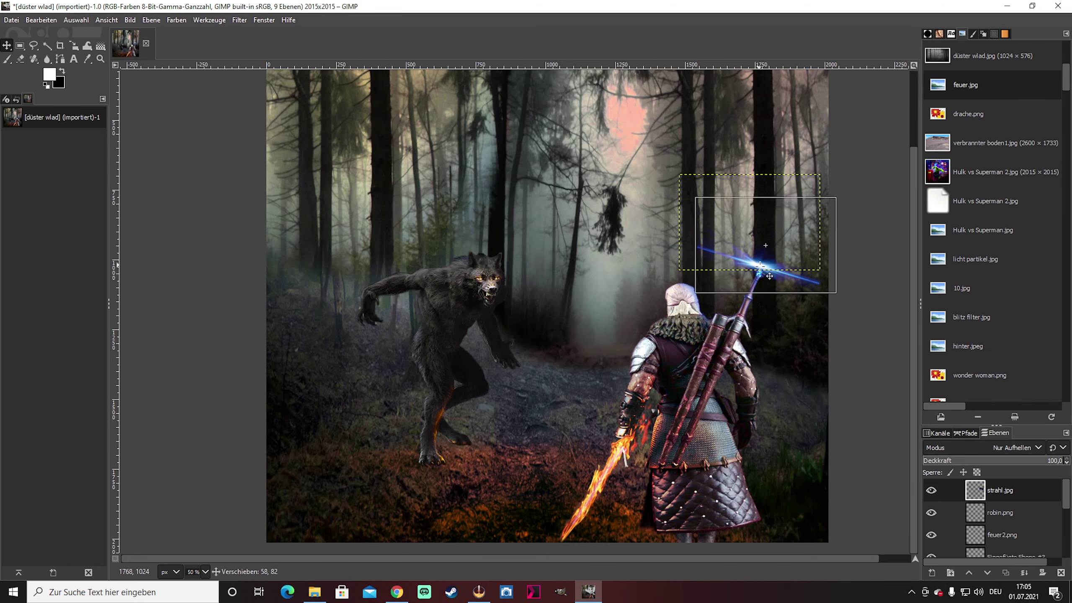
key("m")
scroll(784, 274, "down", 1)
scroll(759, 253, "up", 3)
left_click(1042, 572)
double_click(7, 46)
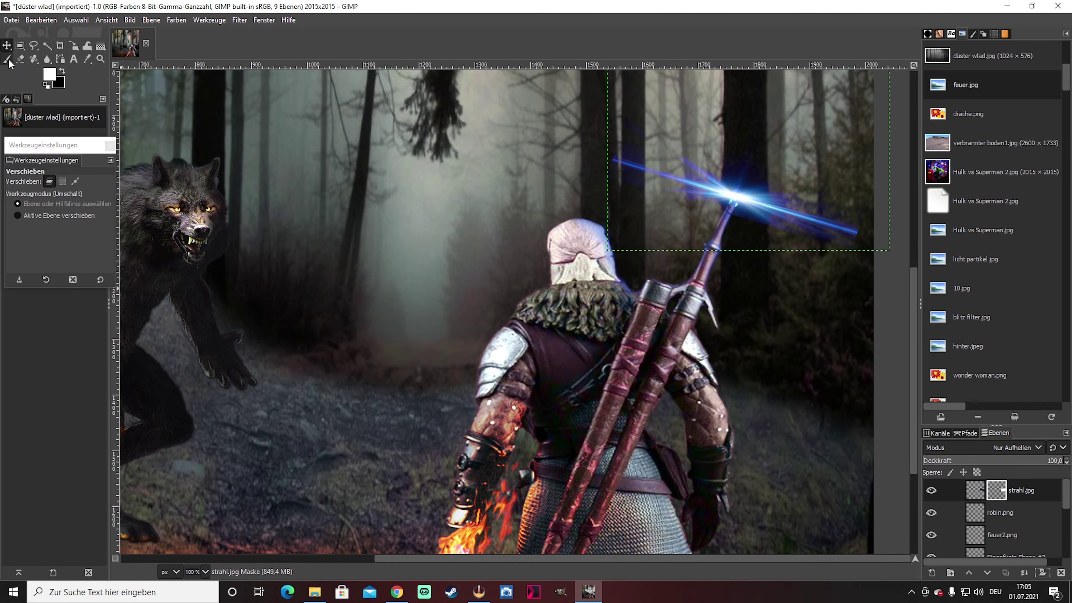
left_click(6, 59)
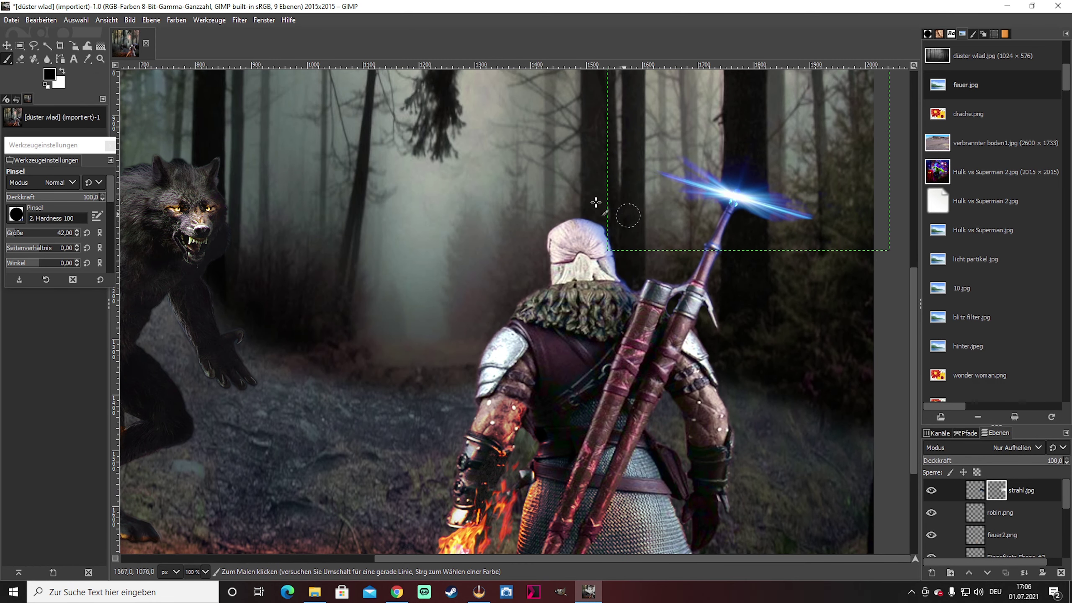
scroll(701, 205, "down", 2)
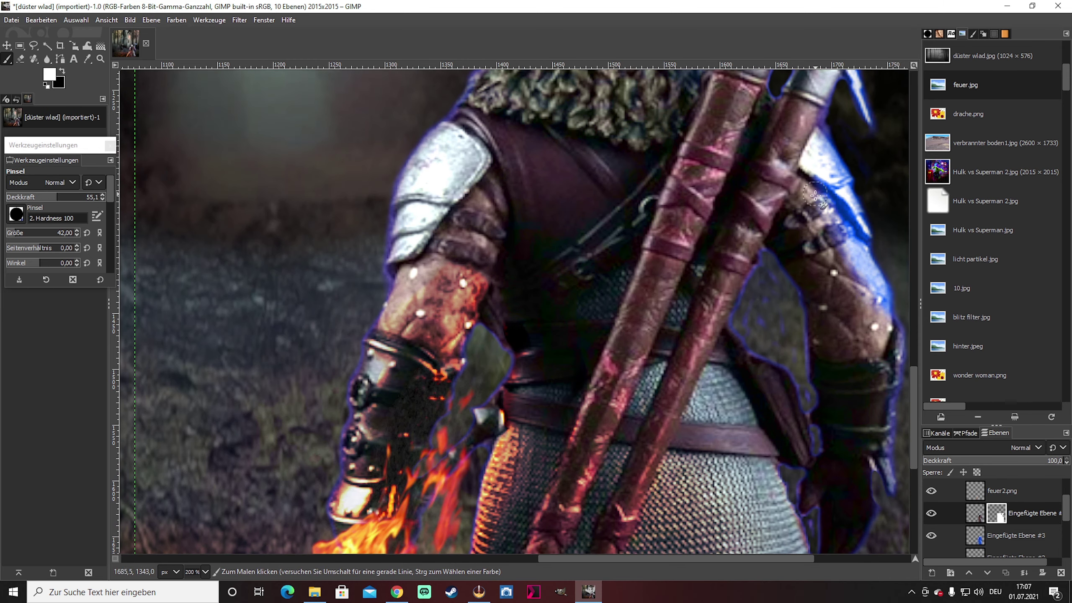
Paint black and white on the mask to fade the beam and touch up the armour rim
scroll(815, 196, "up", 2)
scroll(787, 159, "down", 3)
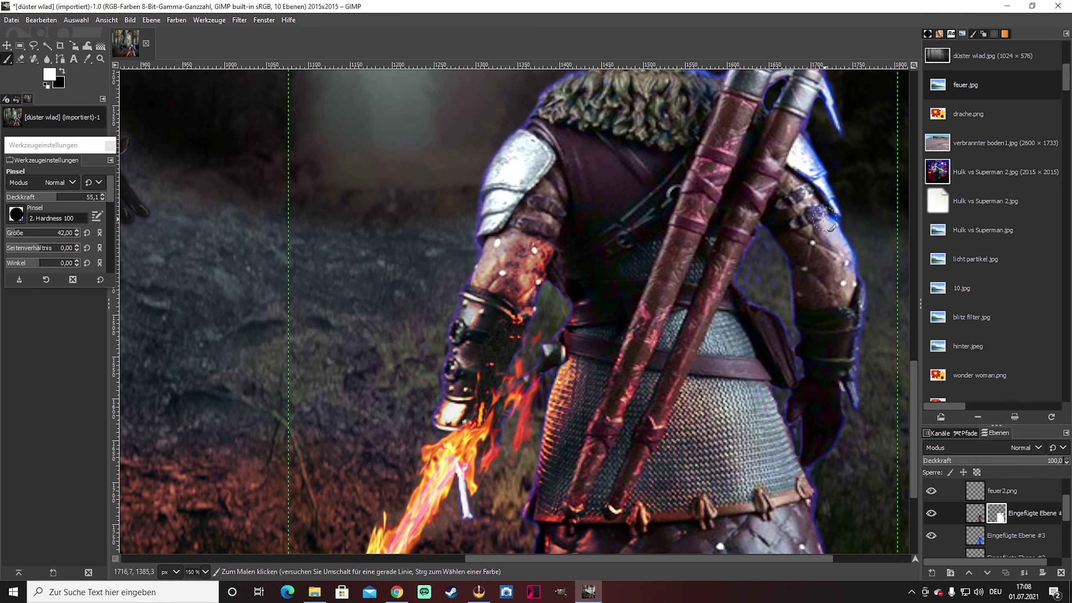
scroll(822, 218, "up", 3)
key("x")
scroll(708, 223, "up", 2)
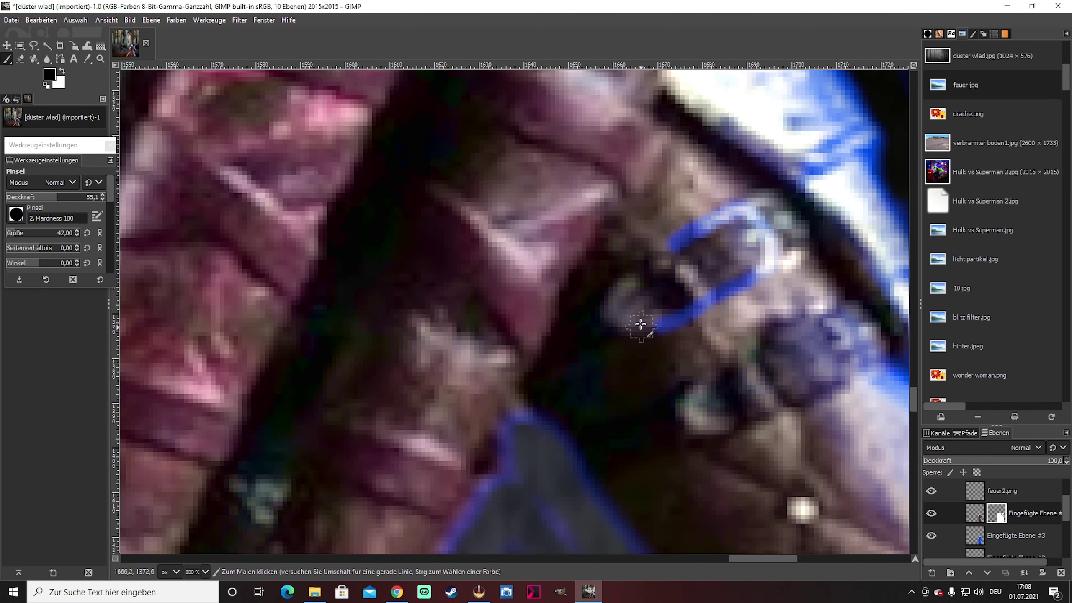
scroll(640, 324, "down", 3)
key("x")
scroll(713, 141, "down", 4)
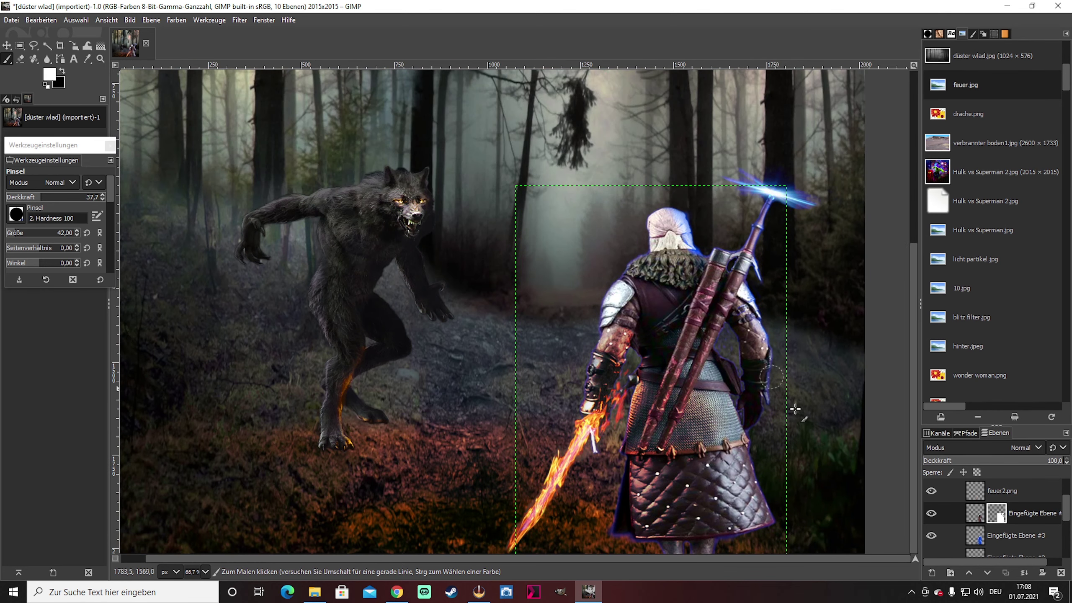
key("shift+e")
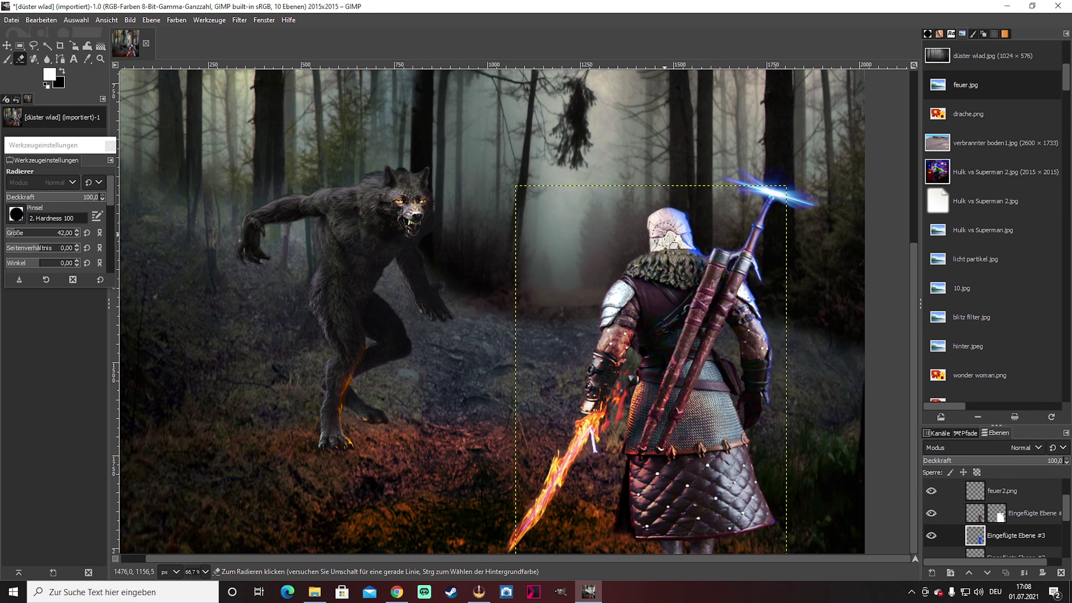
scroll(680, 315, "up", 2)
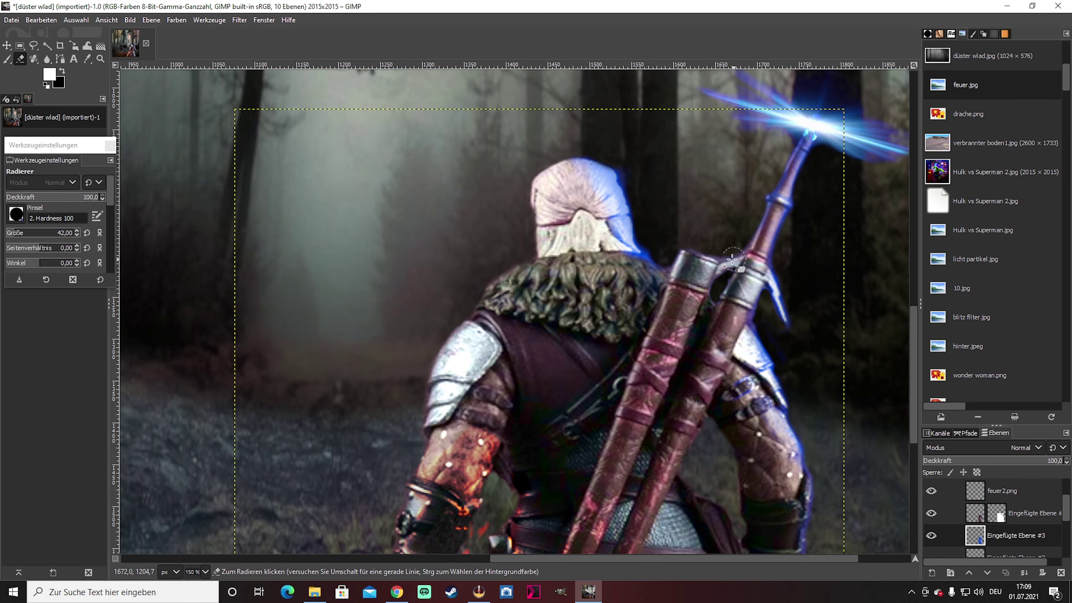
Merge the masked layer down into Eingefügte Ebene #3
left_click(1012, 512)
scroll(680, 314, "down", 4)
scroll(494, 260, "down", 1)
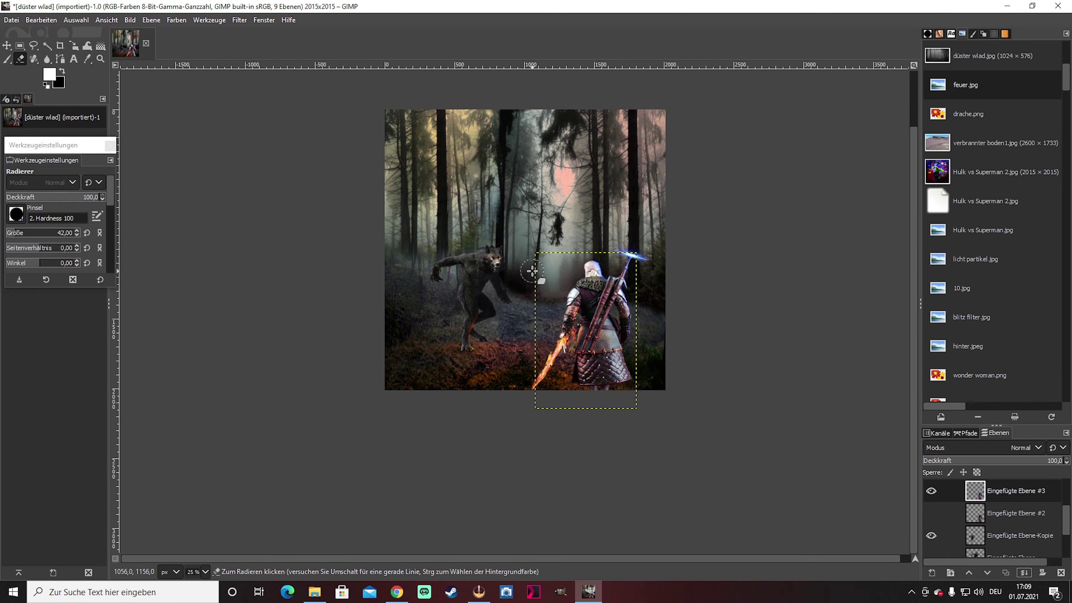
scroll(1002, 523, "down", 2)
Add a white mask to the teal-tinted hinter wald 2.jpg #1 copy for painting
left_click(1001, 531)
right_click(513, 346)
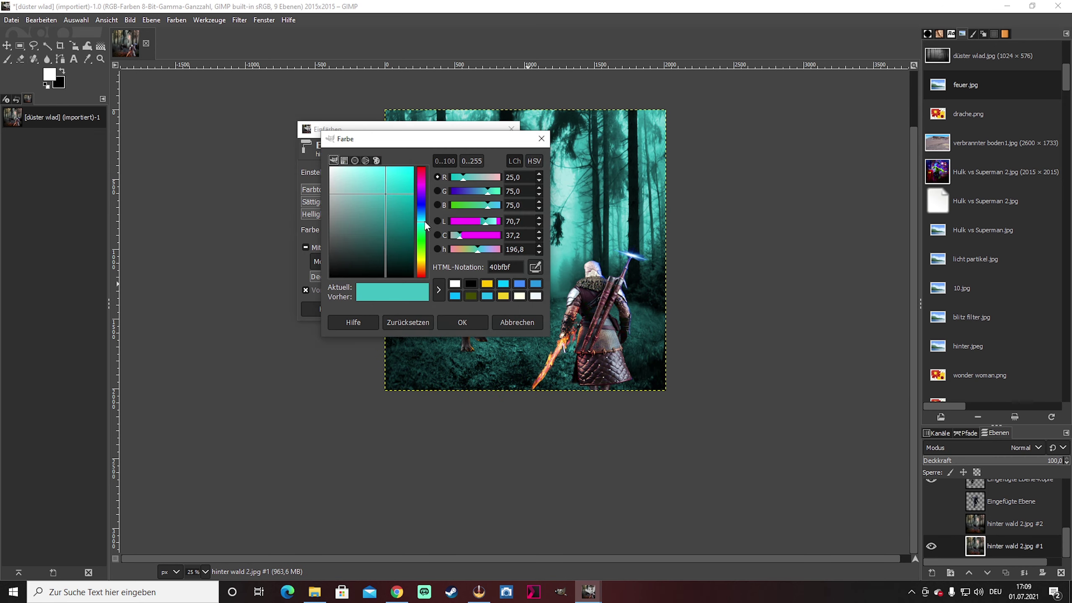
left_click(988, 564)
key("p")
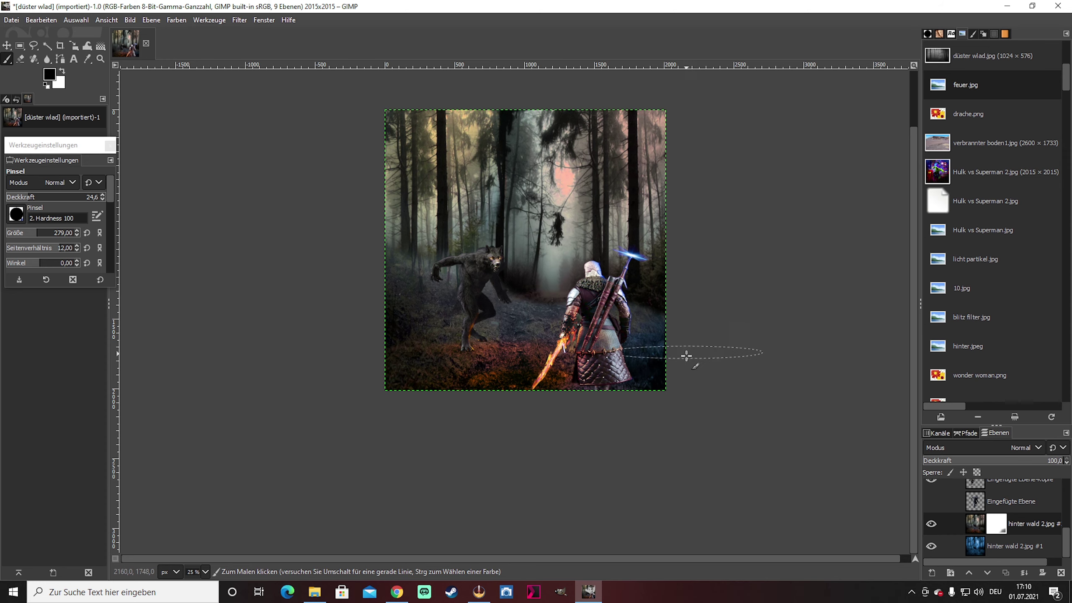
Merge the masked forest copy down and select the Eingefügte Ebene #3 Witcher layer
right_click(1025, 521)
left_click(981, 357)
scroll(694, 400, "down", 1)
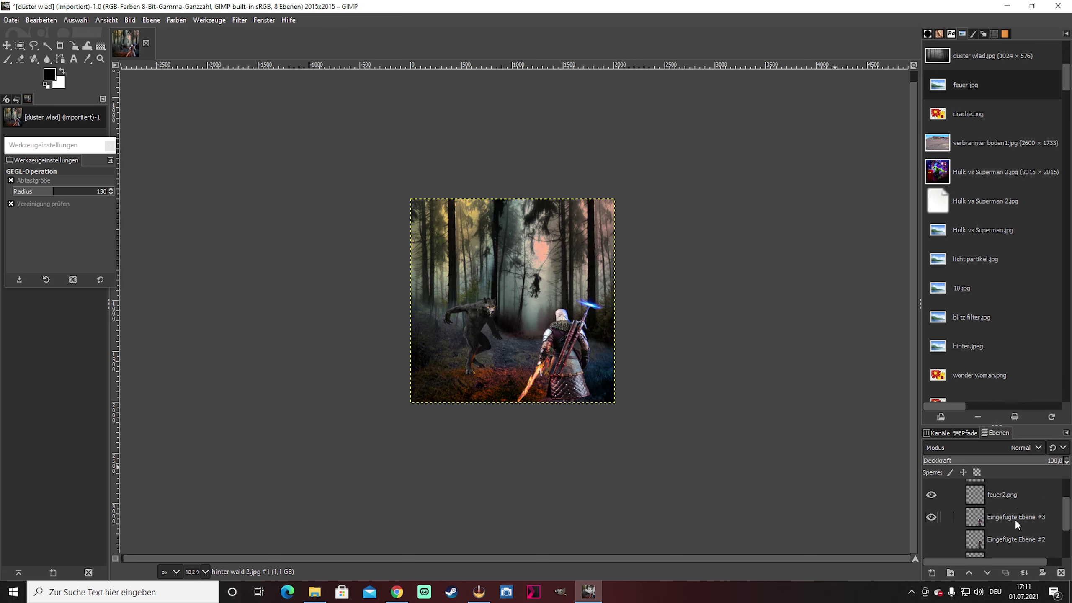
left_click(1017, 523)
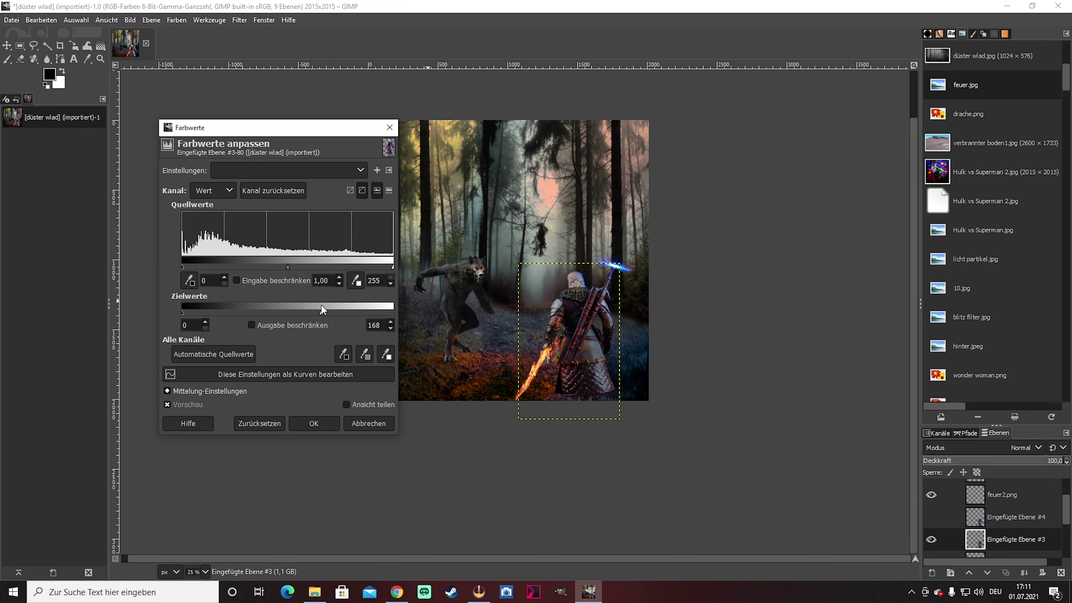
Add an extra layer above the witcher's layer
left_click(931, 517)
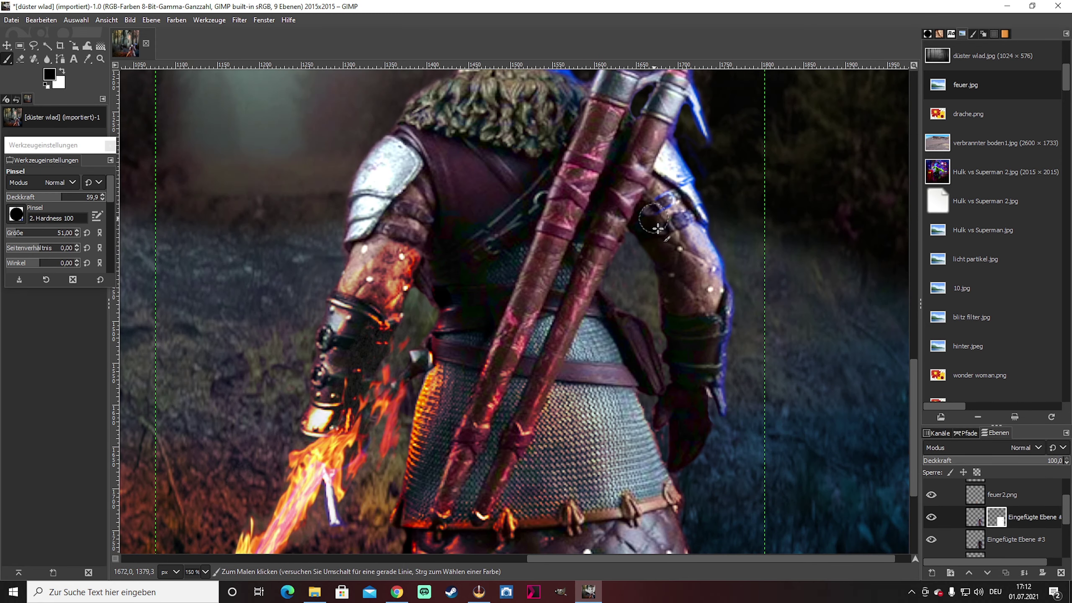
scroll(677, 335, "down", 5)
scroll(618, 299, "up", 7)
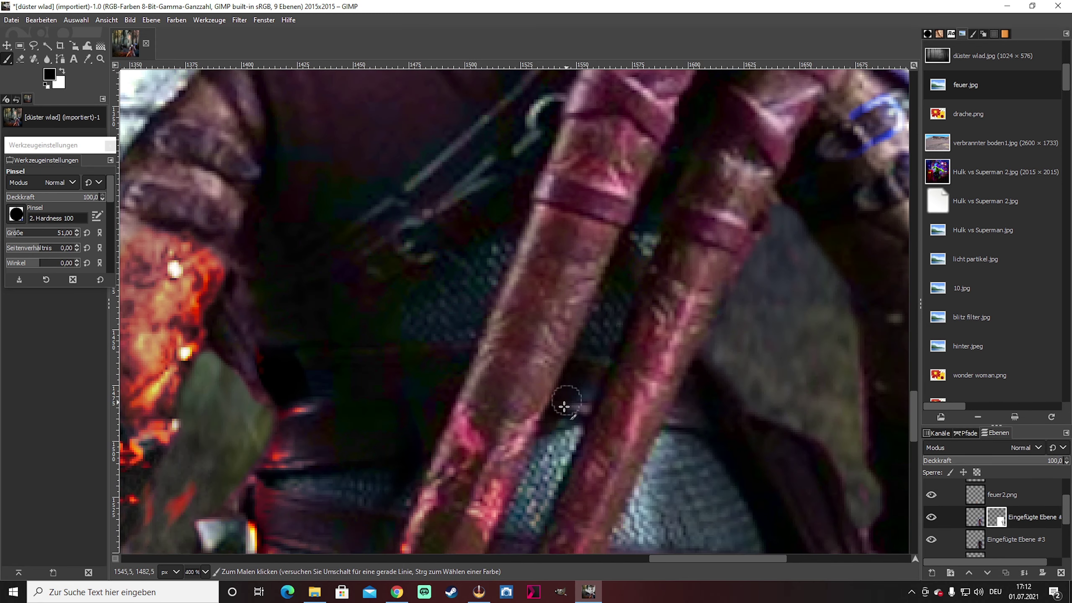
scroll(442, 424, "up", 1)
scroll(442, 424, "down", 3)
scroll(659, 459, "up", 3)
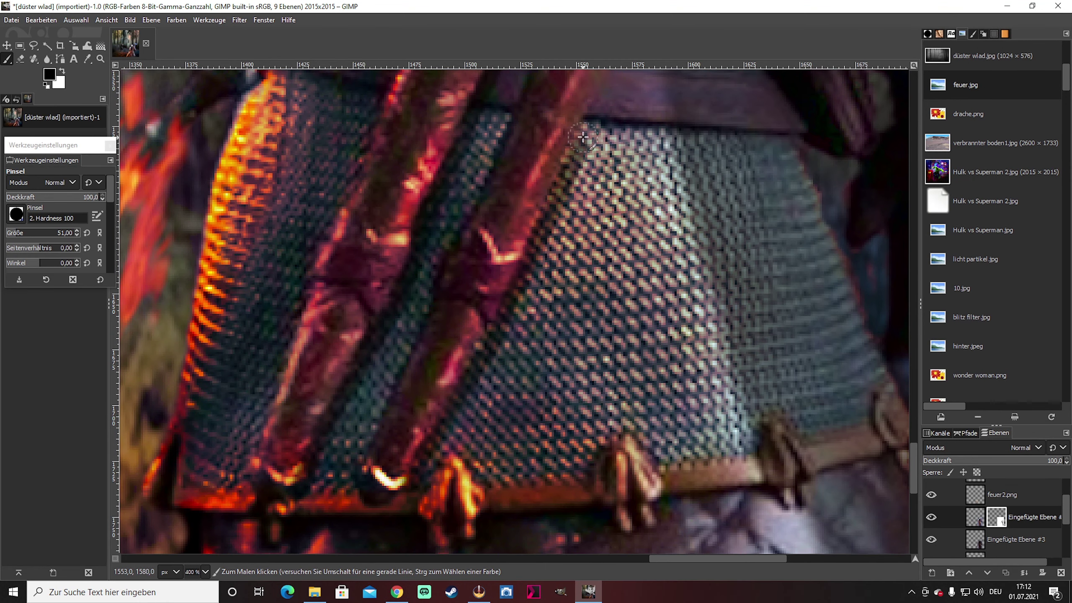
scroll(659, 459, "up", 4)
scroll(659, 459, "down", 2)
scroll(659, 459, "down", 2)
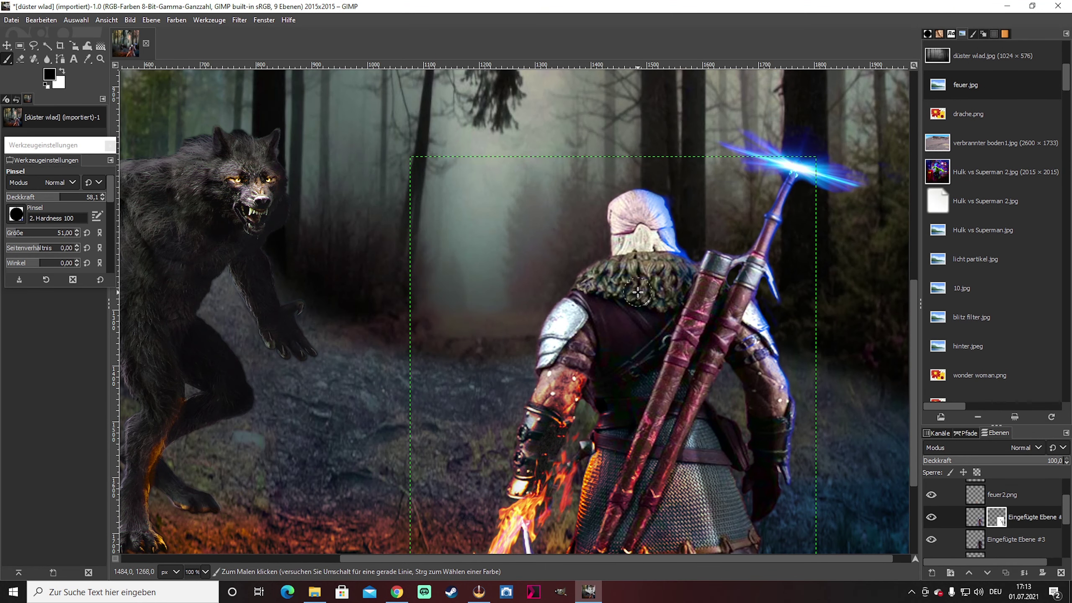
Brush over the witcher's bright white hair to darken it to grey
left_click_drag(617, 209, 654, 227)
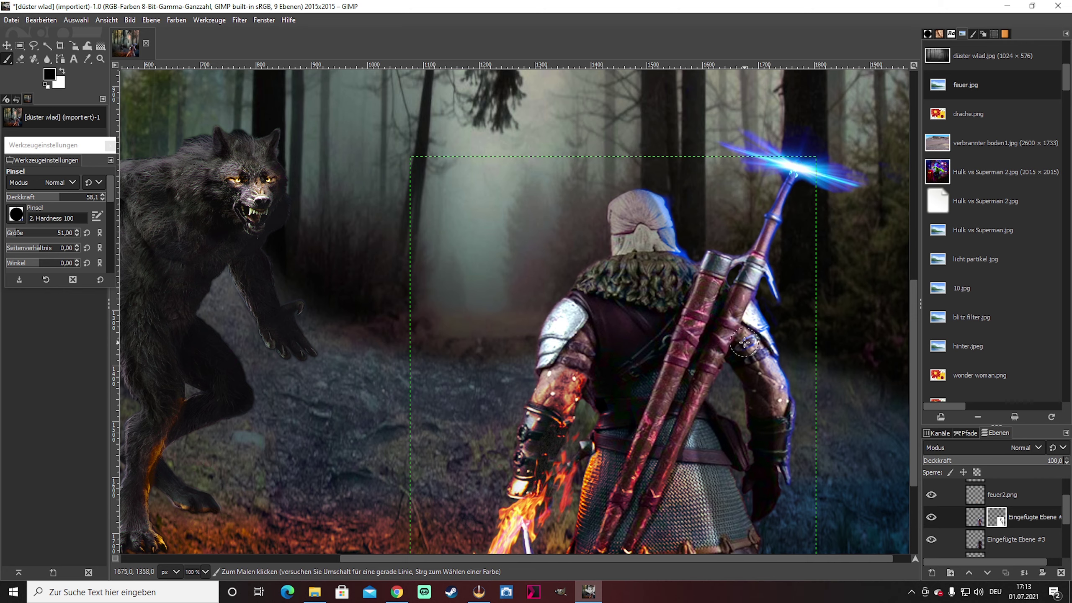
scroll(701, 444, "down", 2)
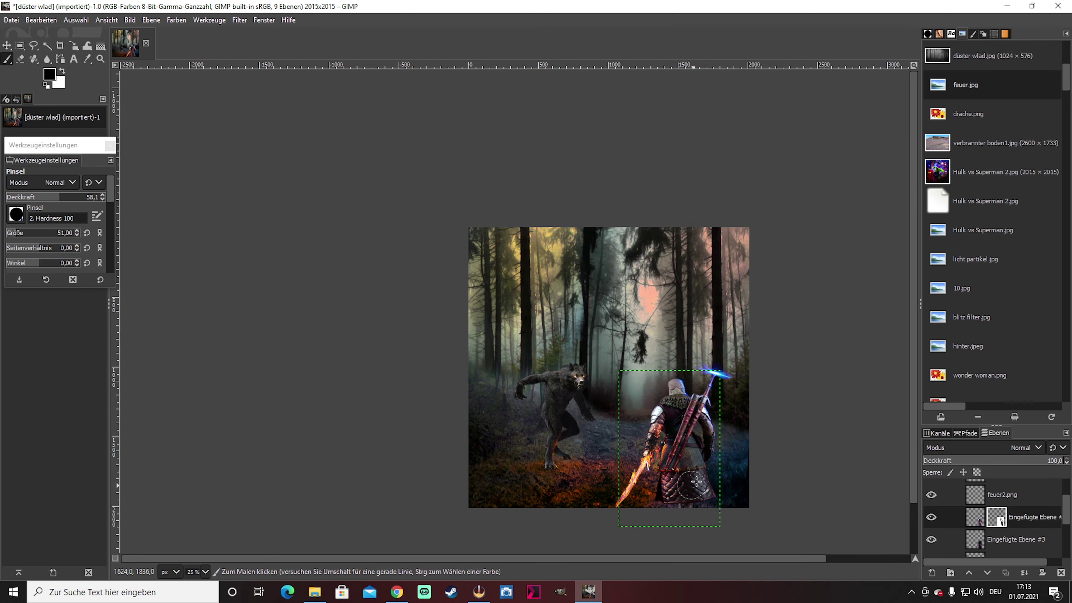
scroll(686, 498, "up", 3)
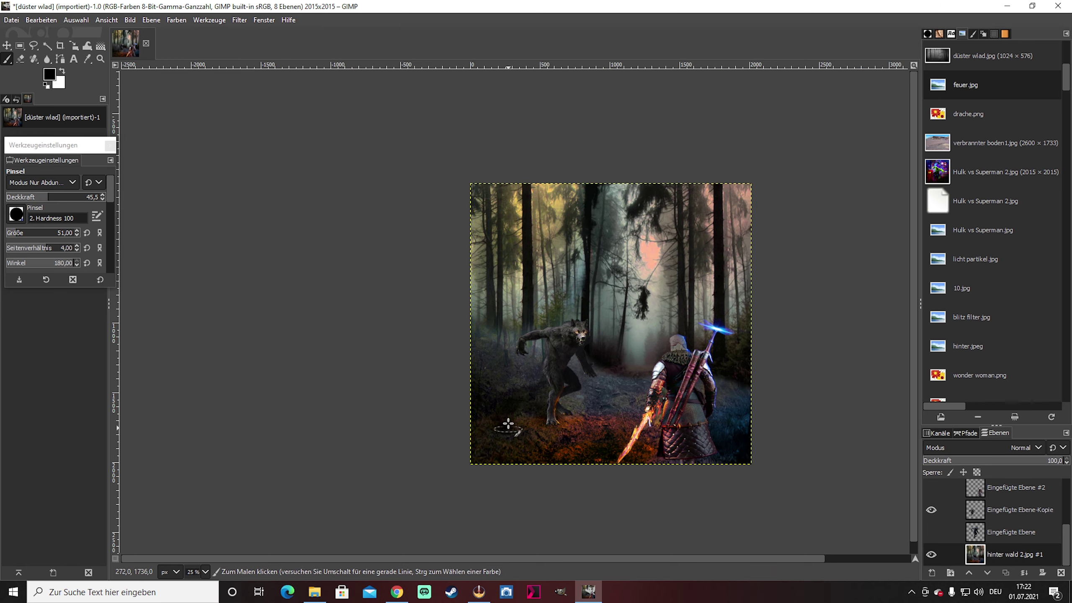
scroll(507, 424, "right", 1)
Apply the darker Exposure to the blue beam and warp the nebel 2.png fog over the ground
scroll(558, 390, "down", 1, "ctrl")
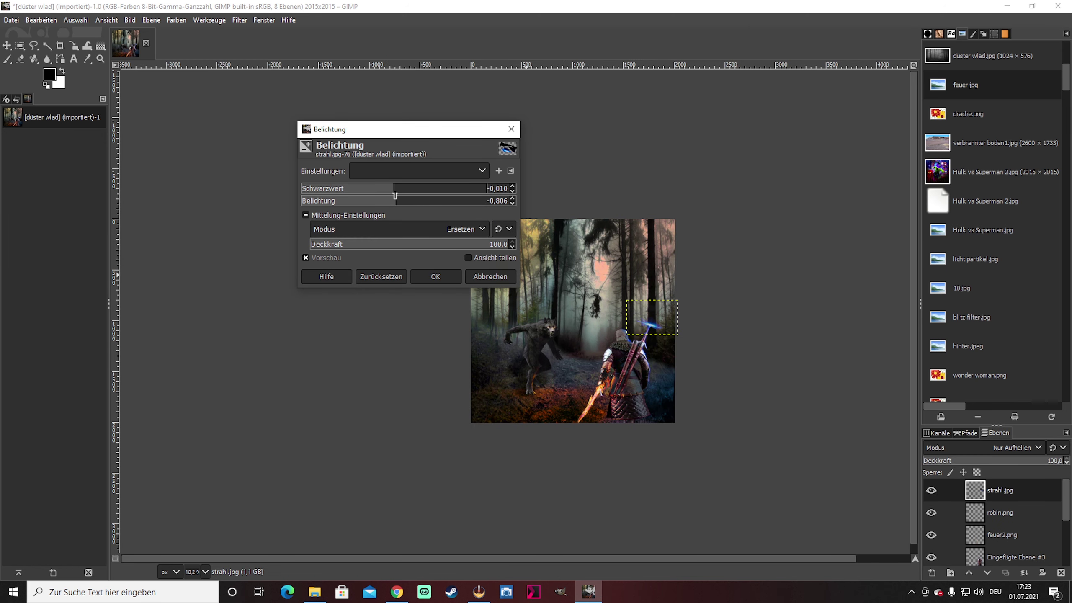
key("Return")
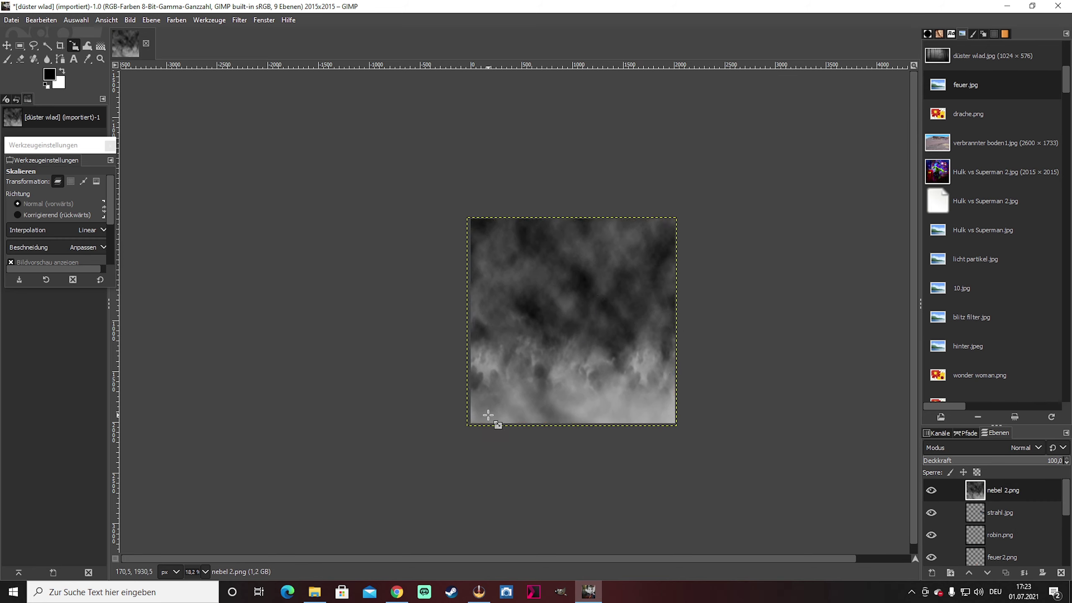
left_click_drag(493, 279, 528, 253)
key("Return")
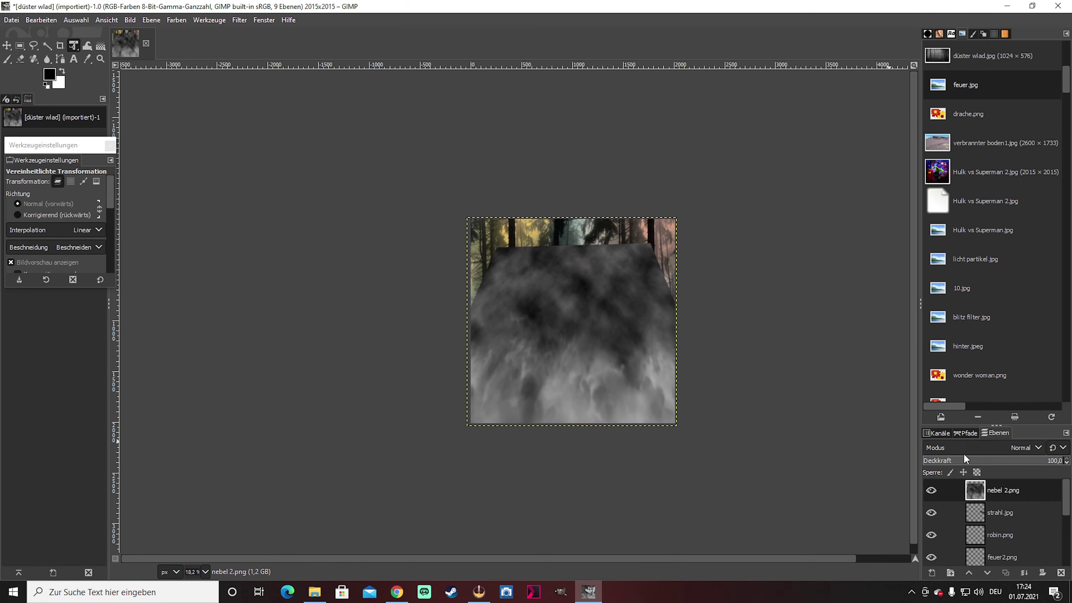
Set the fog layer to Screen at 42.9% opacity and erase it over the lower ground
left_click(964, 451)
key("shift+e")
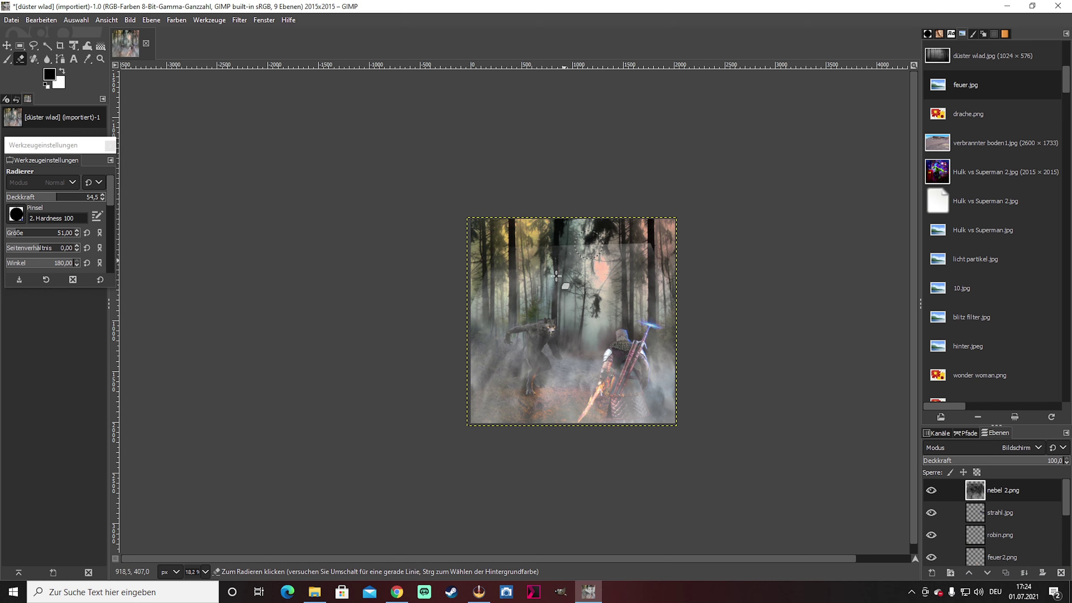
left_click_drag(672, 348, 482, 391)
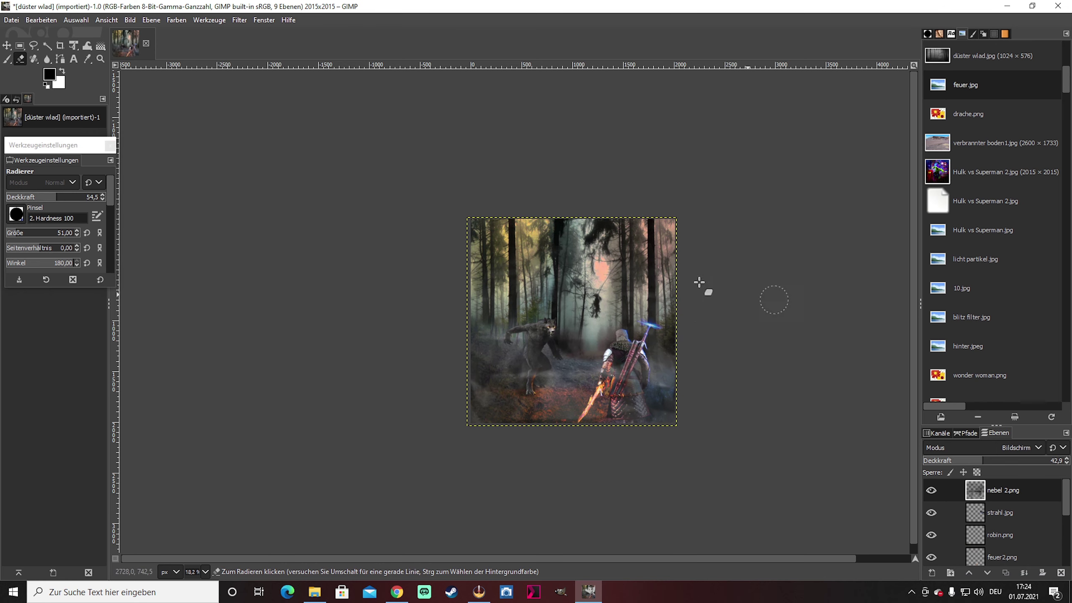
left_click_drag(465, 320, 793, 256)
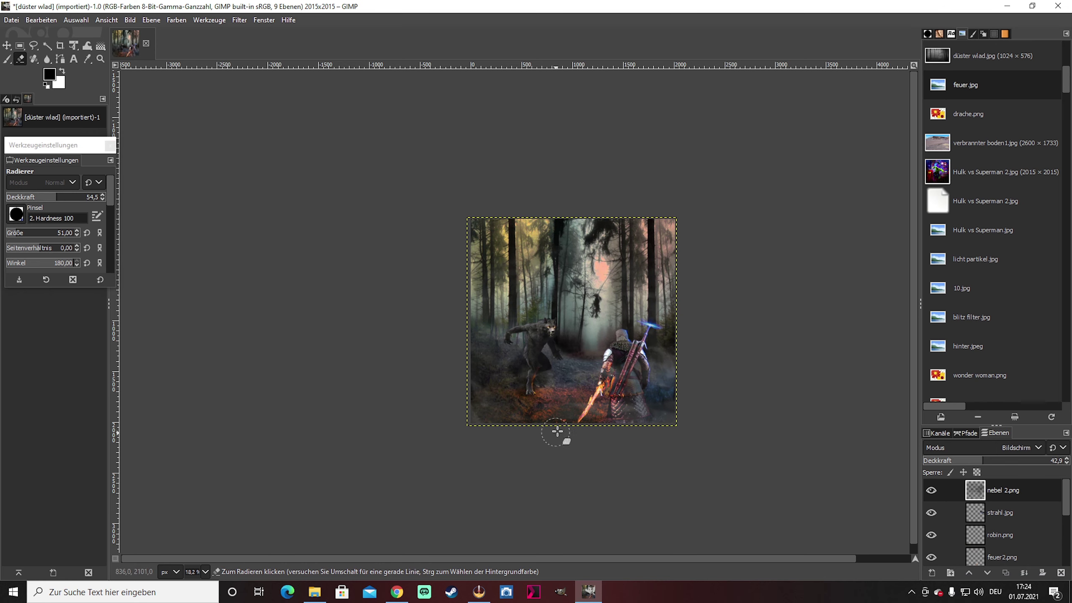
scroll(689, 297, "up", 1, "ctrl")
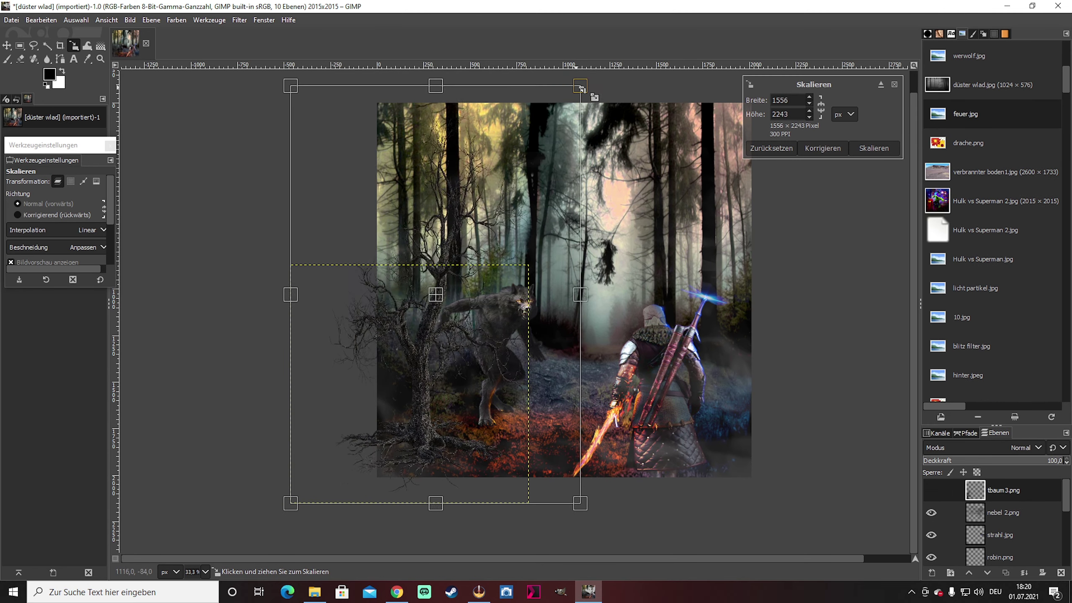
Apply the tree's new size and position it at the left edge
key("Return")
key("m")
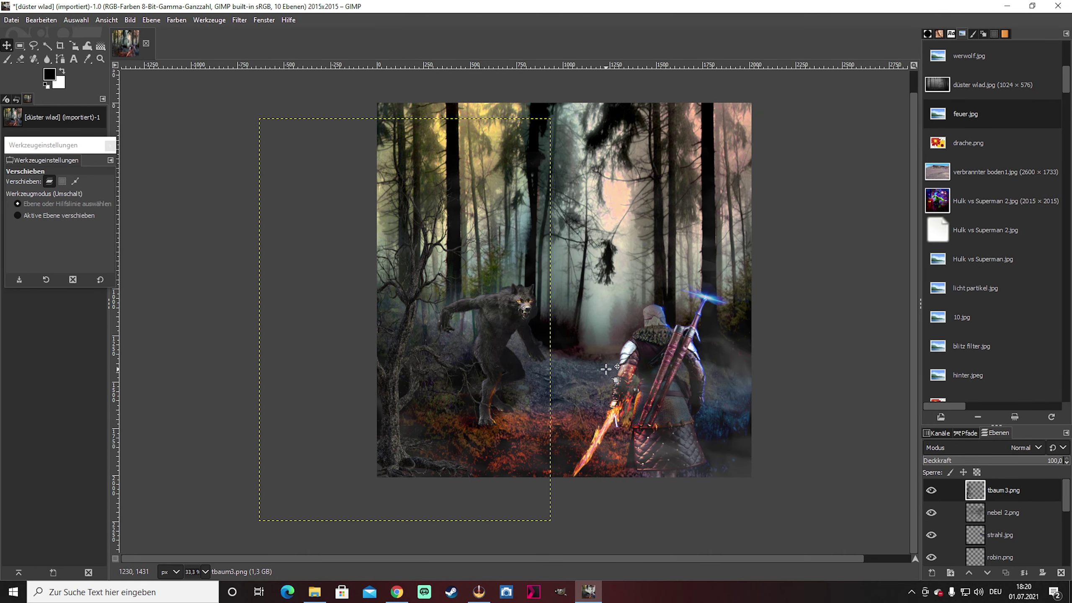
key("p")
scroll(601, 239, "up", 1, "ctrl")
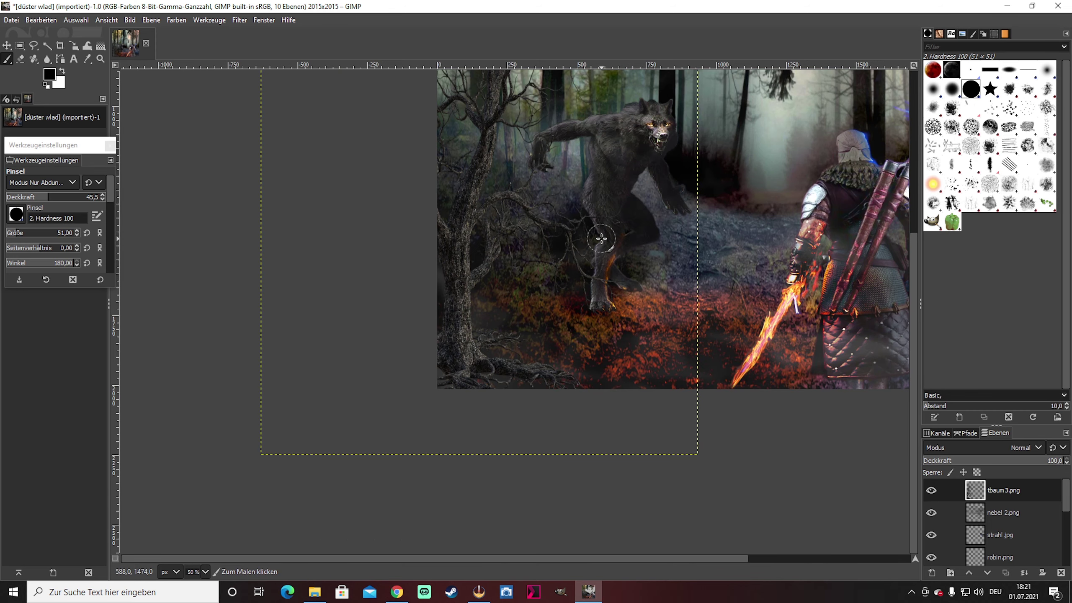
Add a white mask to the tree layer and paint black over its roots
left_click(1042, 572, "shift")
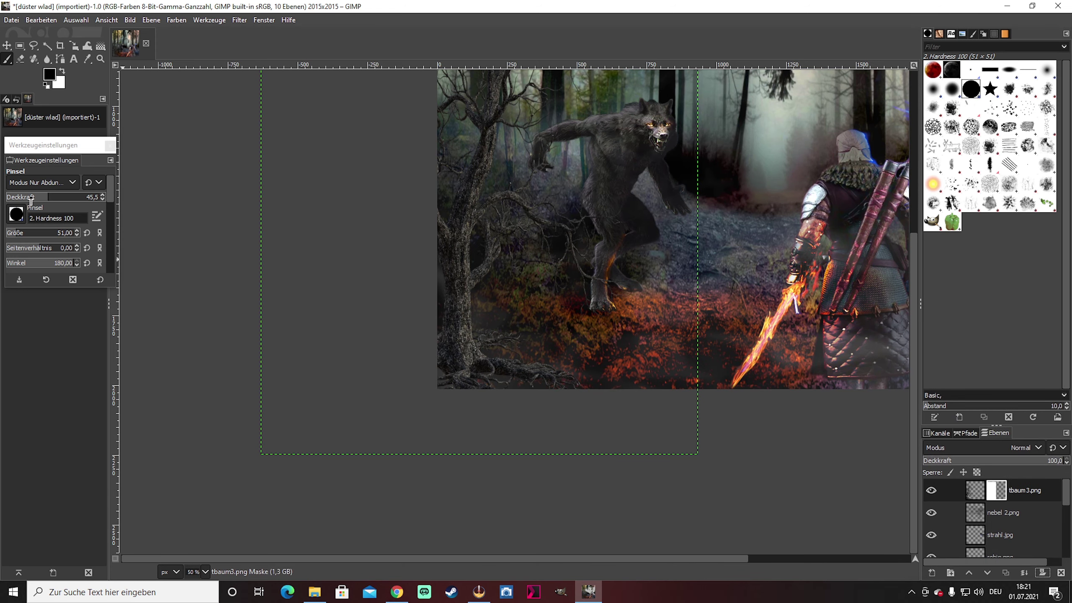
scroll(523, 389, "up", 3)
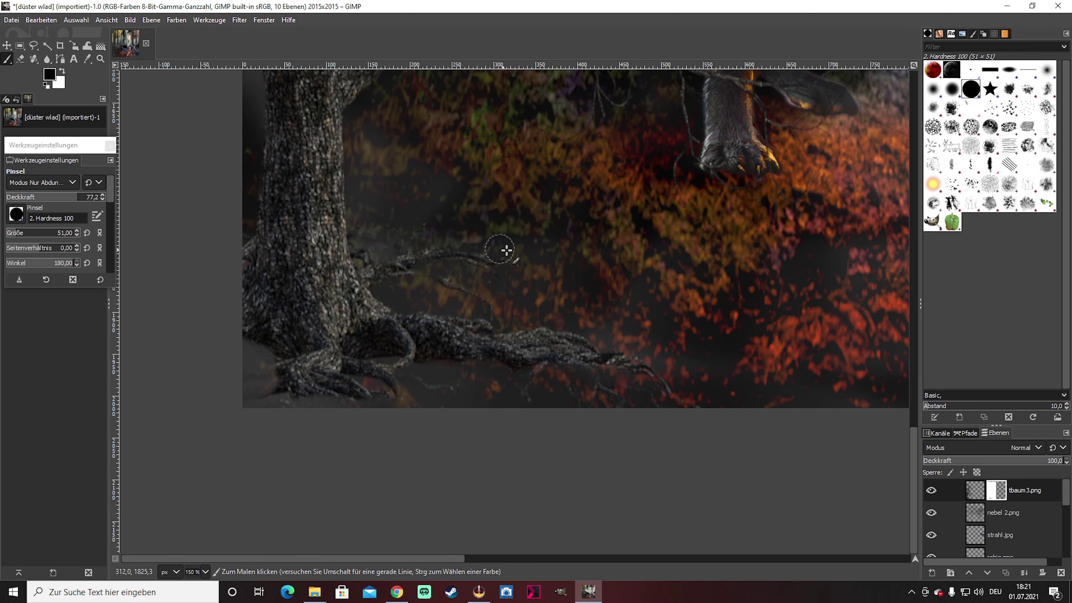
scroll(506, 250, "down", 4)
key("f")
scroll(778, 323, "up", 2)
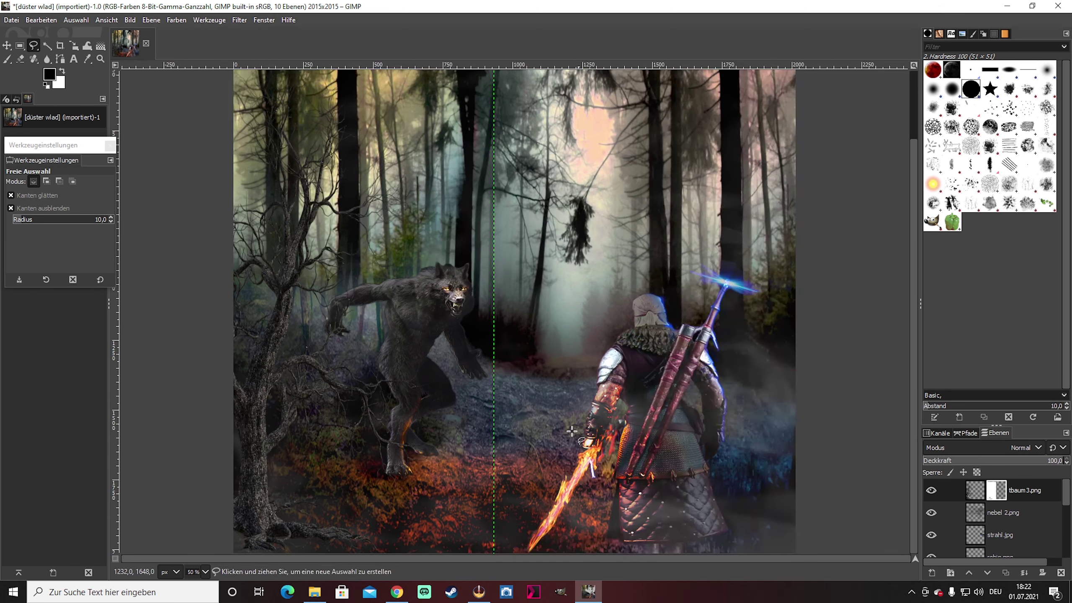
Paste a leafy ground patch twice as layers, merge them, and add a mask
scroll(572, 430, "down", 1)
key("ctrl+c")
key("ctrl+v")
key("ctrl+shift+n")
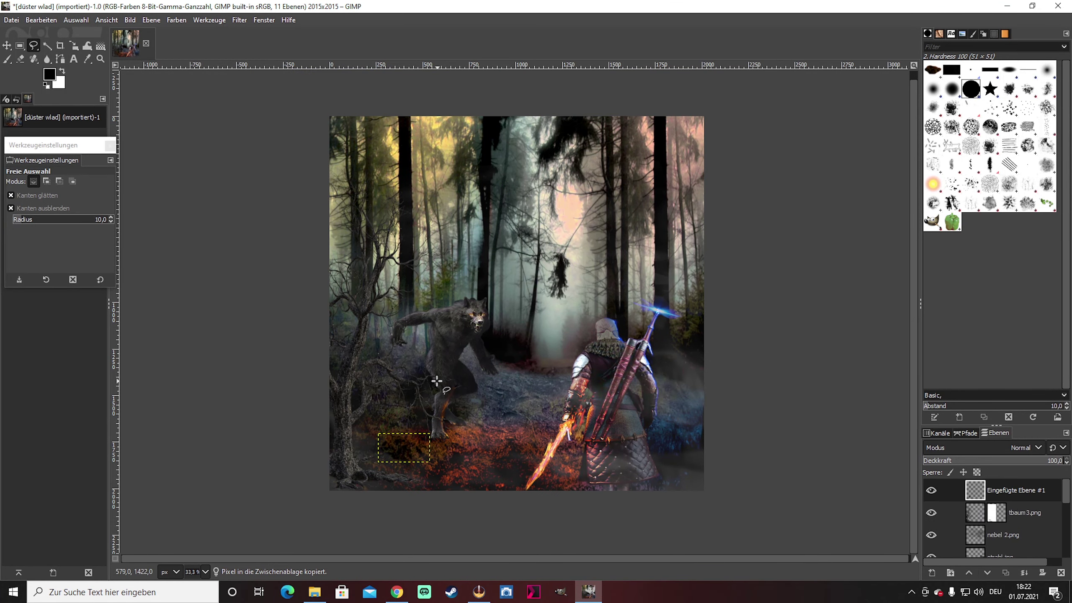
key("ctrl+v")
scroll(570, 466, "up", 2)
key("ctrl+shift+n")
key("p")
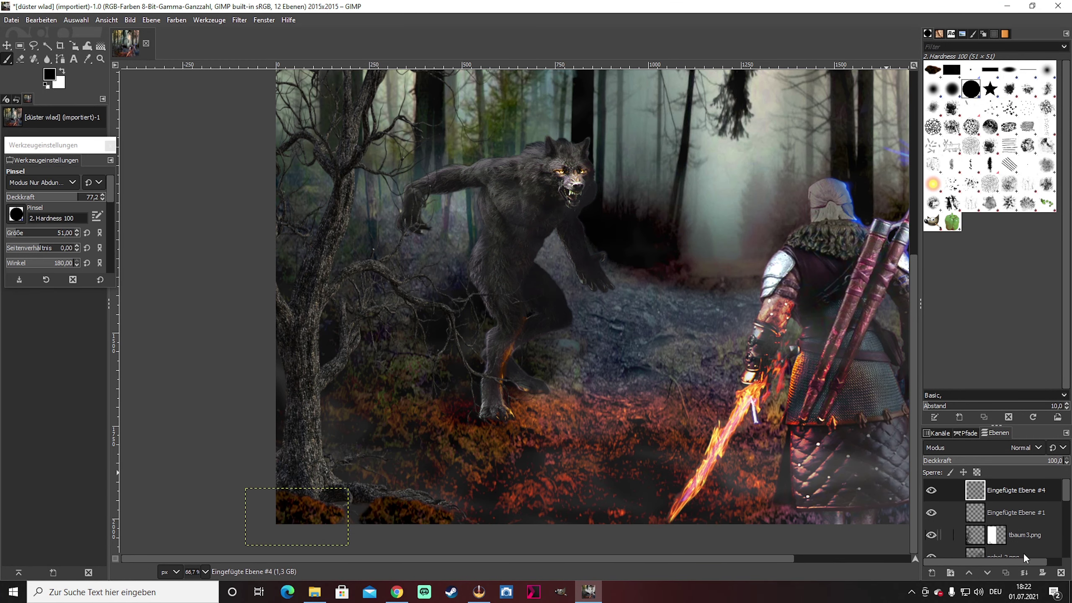
left_click(1023, 572)
left_click(1042, 573)
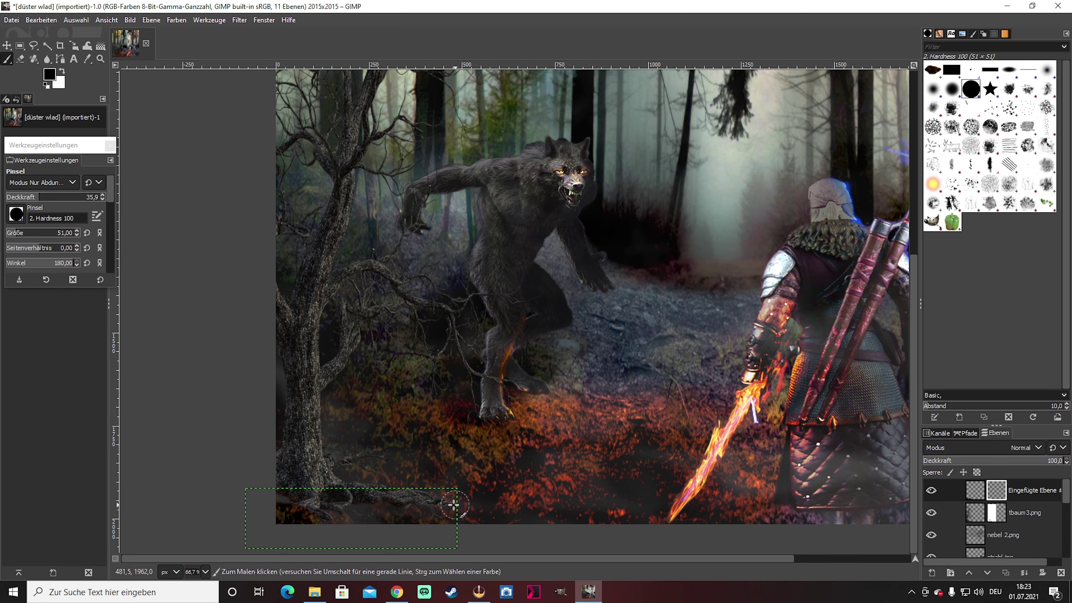
Duplicate the tbaum3.png tree layer and paint its copy's mask around the wolf's legs
key("Page_Down")
key("Page_Up")
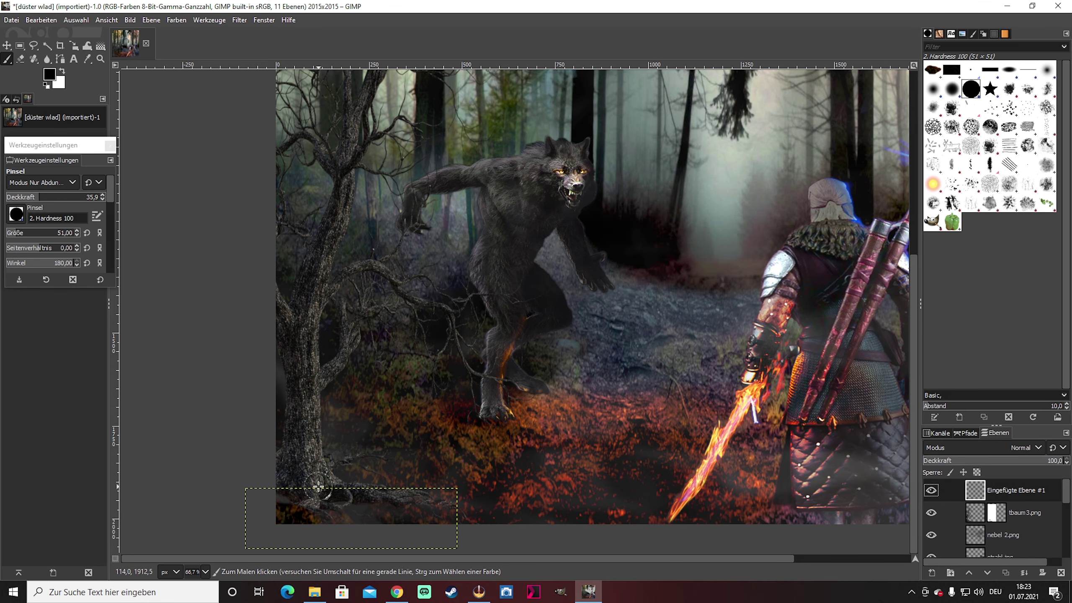
right_click(1026, 512)
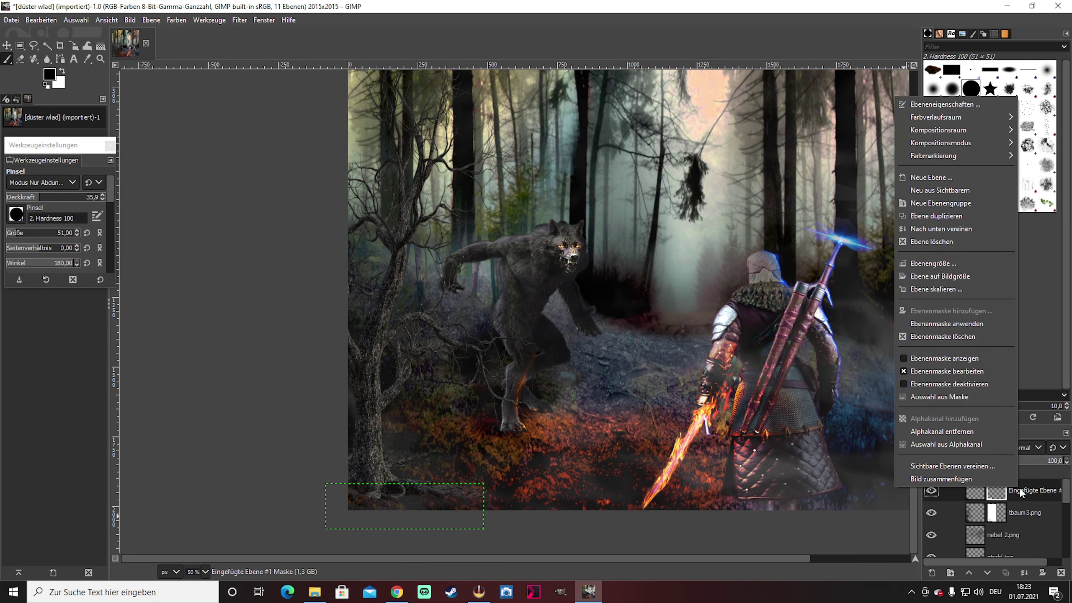
key("Escape")
key("minus")
key("minus")
key("minus")
right_click(1025, 512)
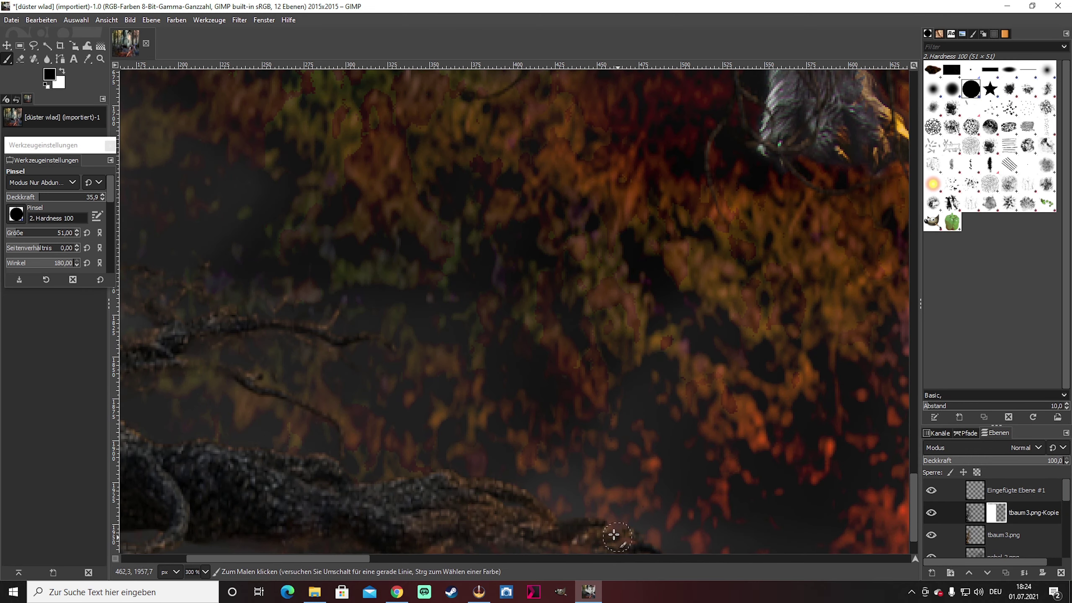
scroll(613, 534, "down", 2)
scroll(335, 383, "down", 2)
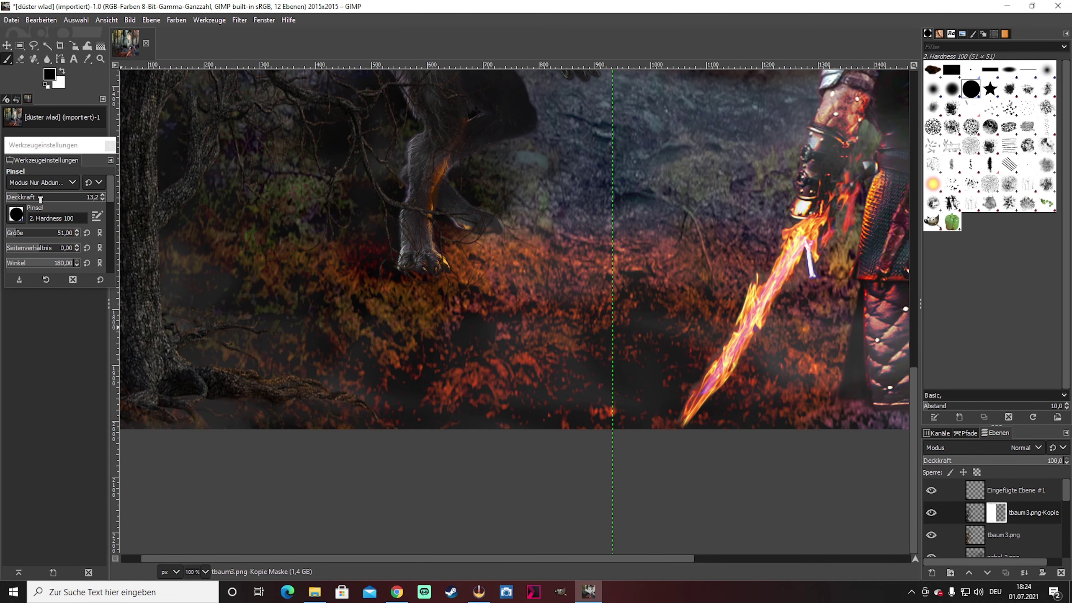
scroll(487, 241, "up", 1)
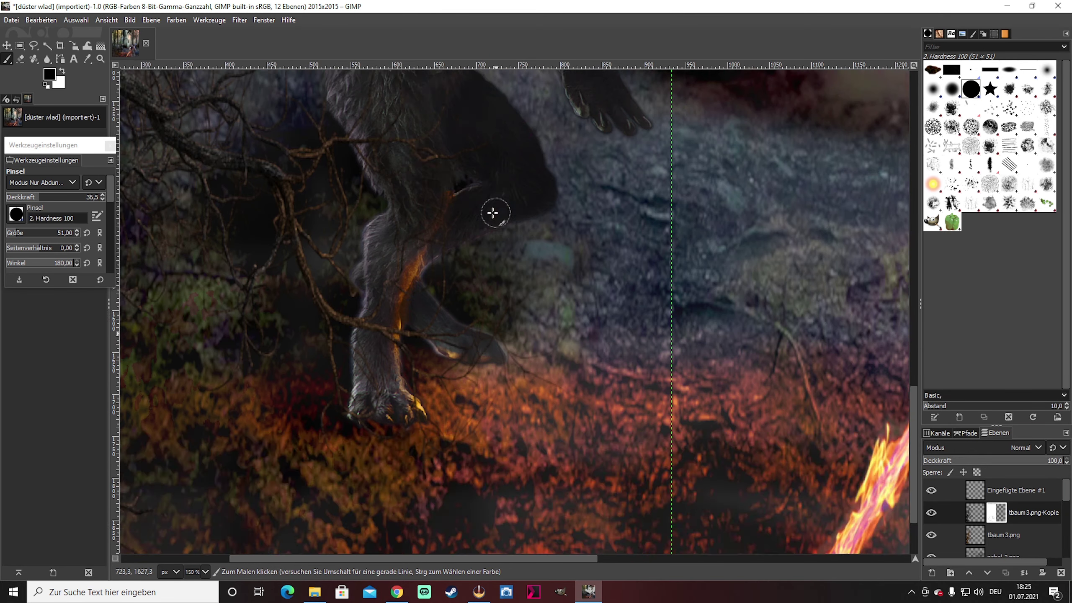
scroll(493, 211, "up", 3)
scroll(212, 344, "up", 1)
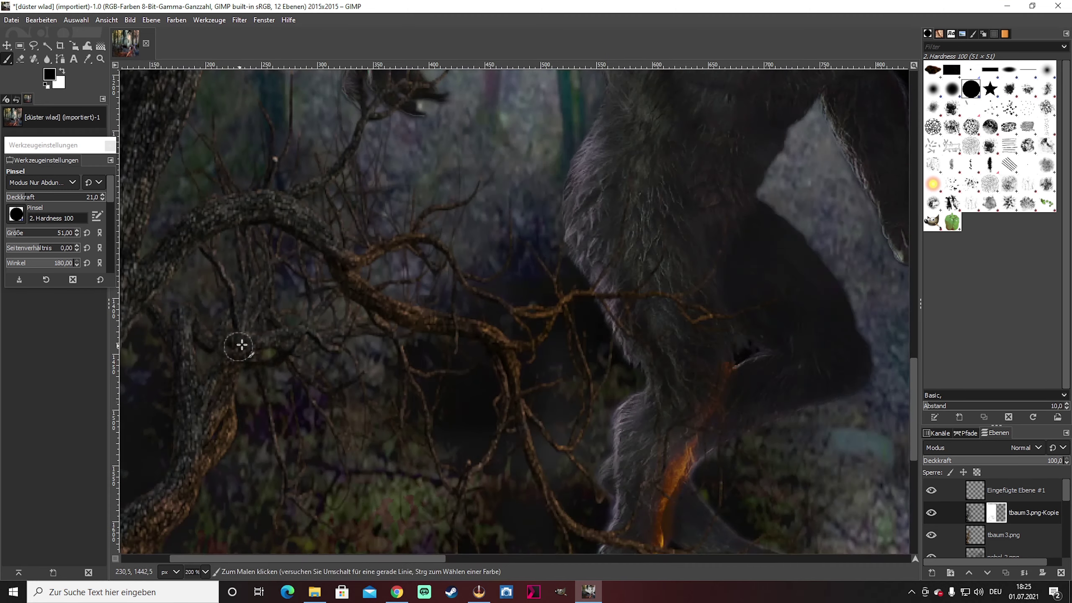
scroll(236, 225, "down", 3)
Merge the tree copy down into tbaum3.png and select the bottom forest background layer
scroll(262, 269, "down", 2)
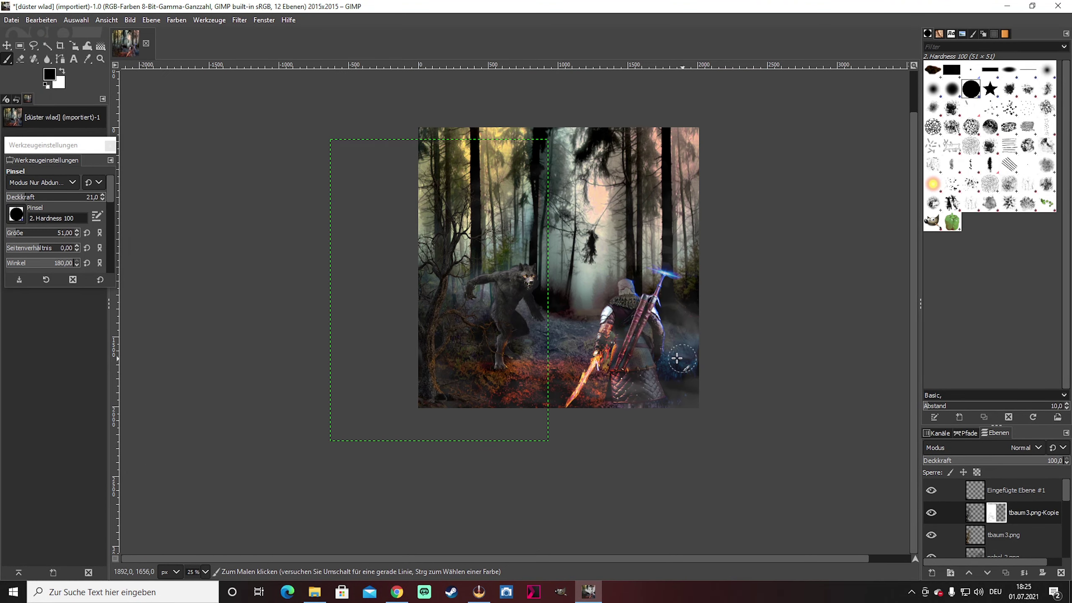
right_click(1034, 512)
left_click(1021, 354)
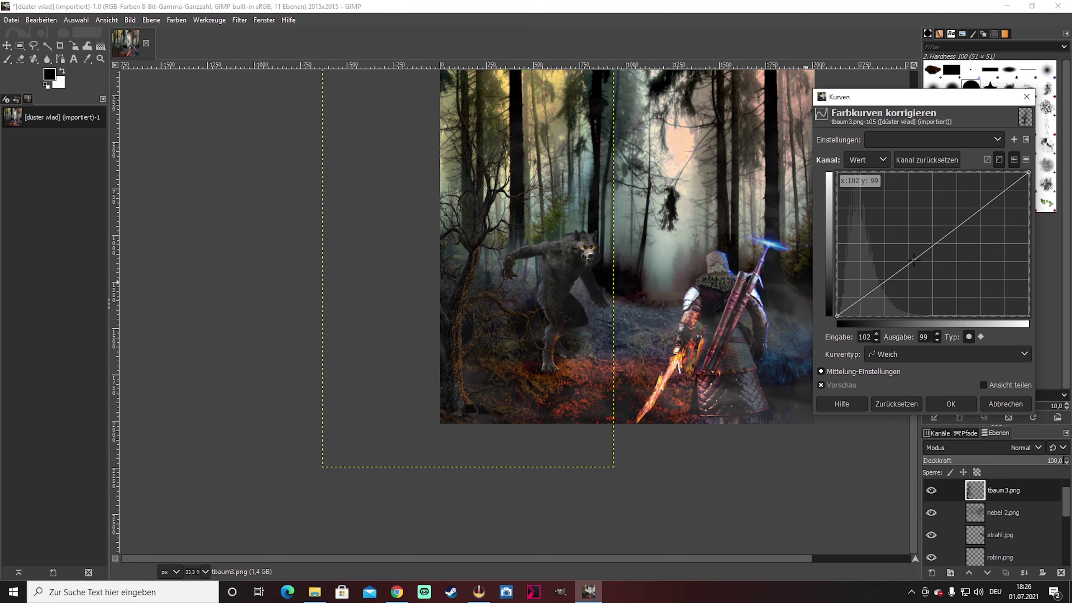
key("Escape")
scroll(755, 241, "down", 1)
key("End")
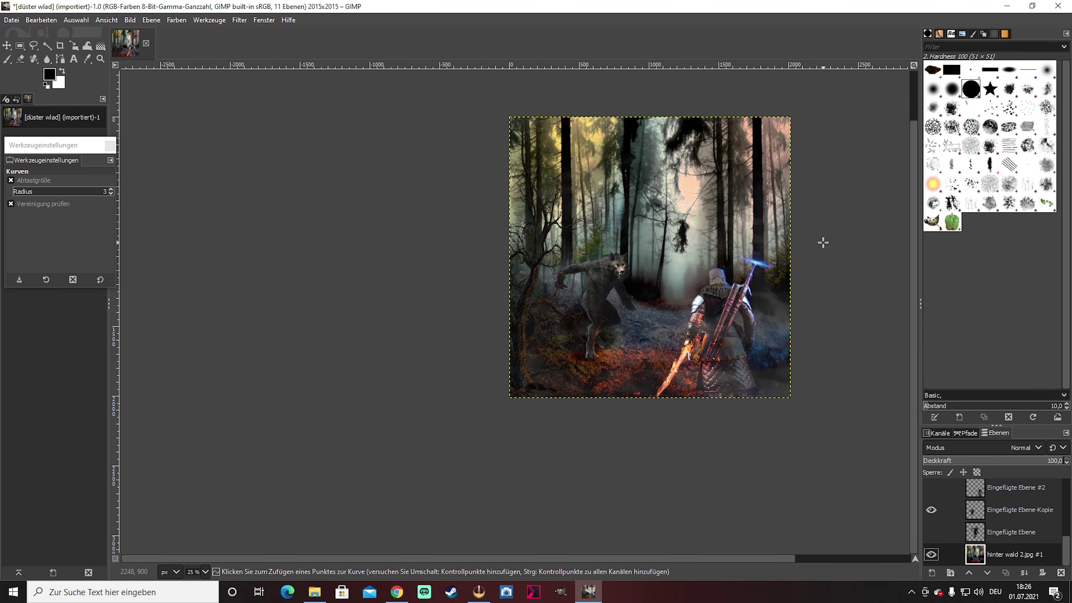
Bring sternen-nebel.jpg in as a layer and enlarge it over the upper sky
left_click_drag(603, 124, 607, 136)
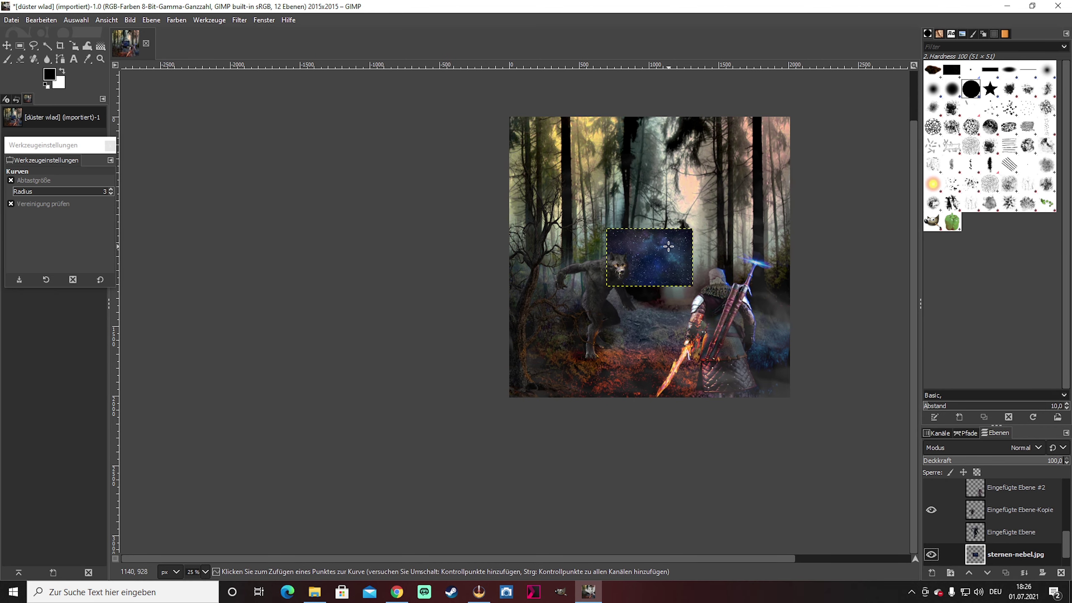
key("shift+s")
left_click_drag(692, 286, 807, 299)
key("Return")
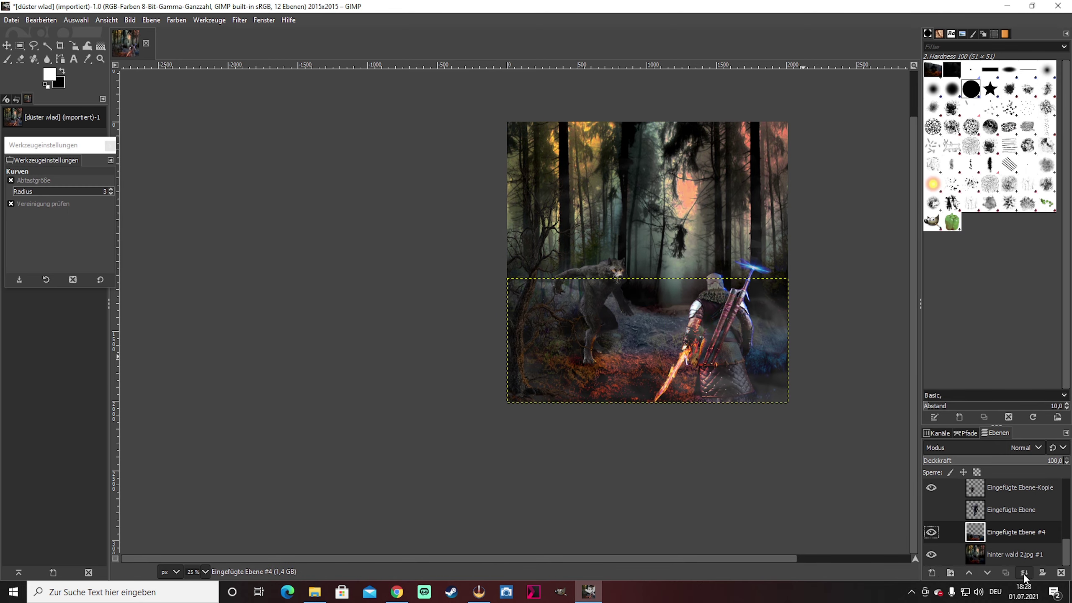
Merge the masked lower-forest patch down into the forest background
scroll(468, 304, "down", 1)
scroll(651, 372, "down", 2)
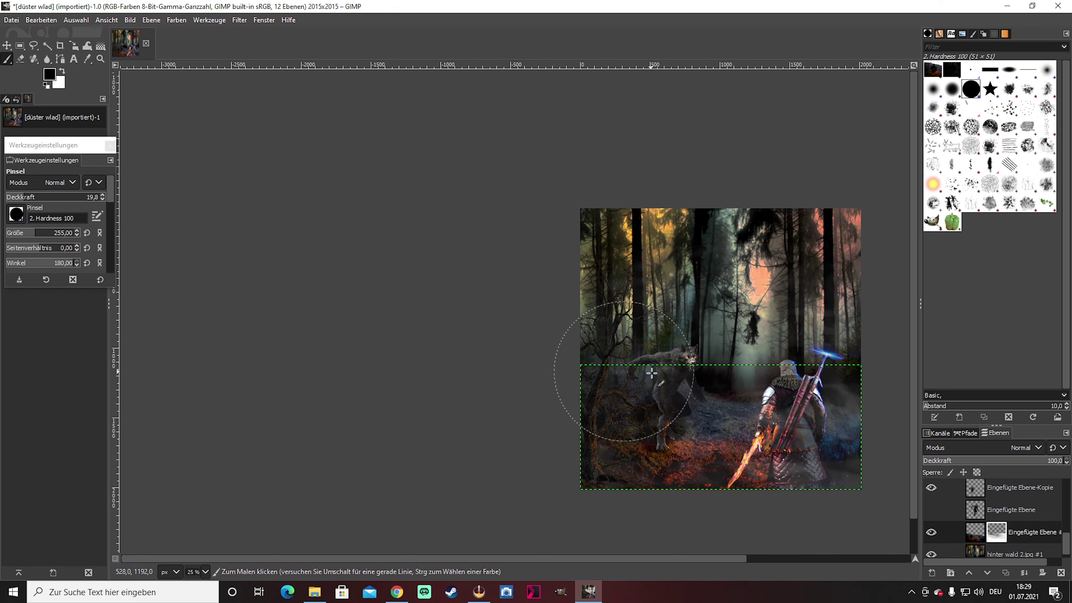
scroll(524, 378, "down", 1)
right_click(1021, 532)
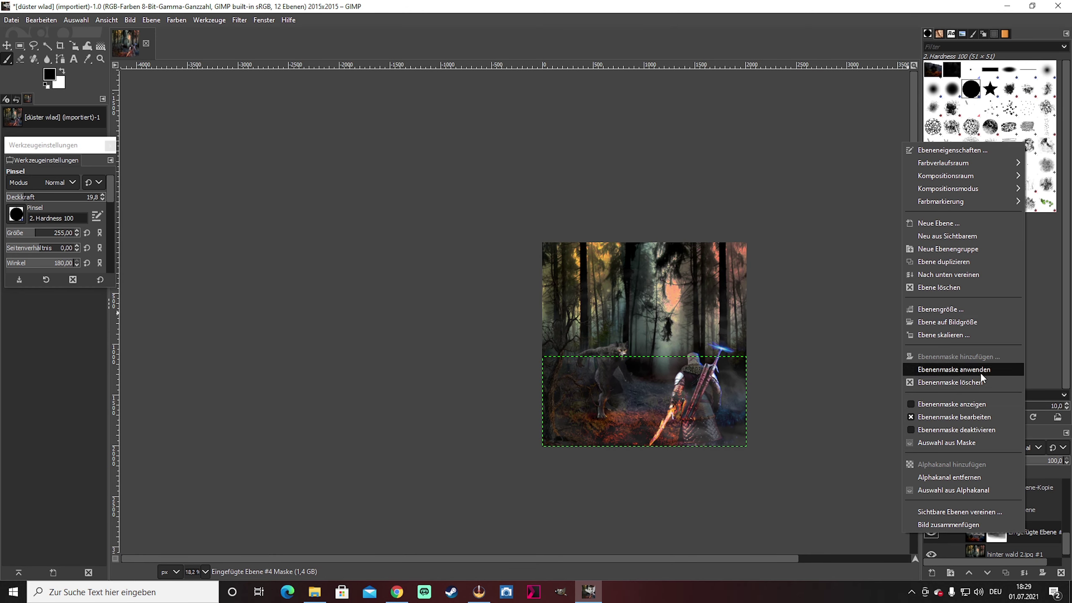
left_click(979, 372)
scroll(59, 182, "down", 7)
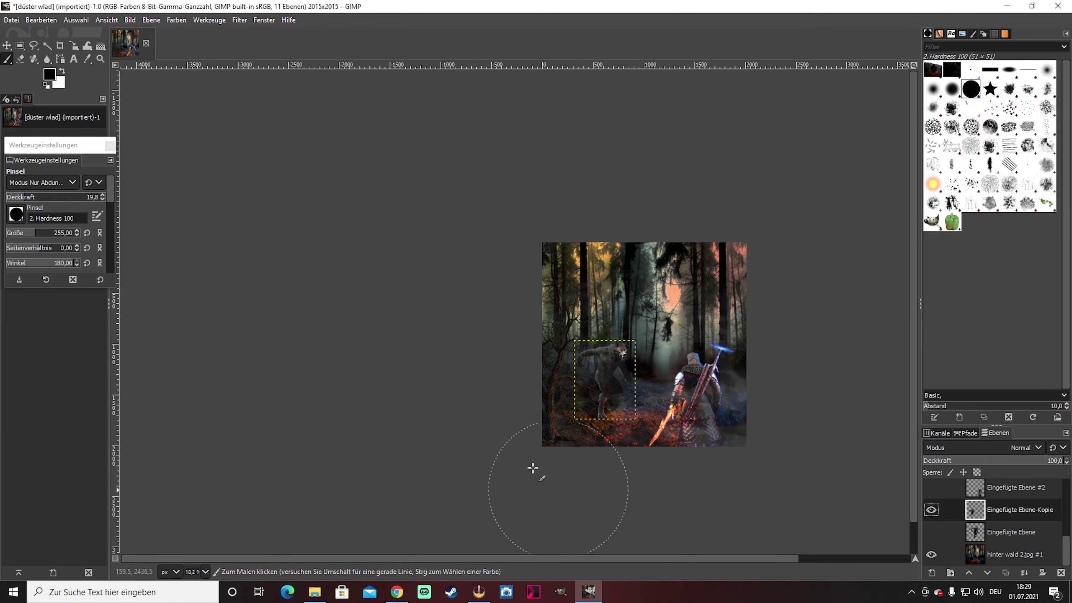
Darken the wolf copy layer with a negative Exposure adjustment
key("Page_Up")
key("Page_Up")
scroll(574, 367, "up", 1)
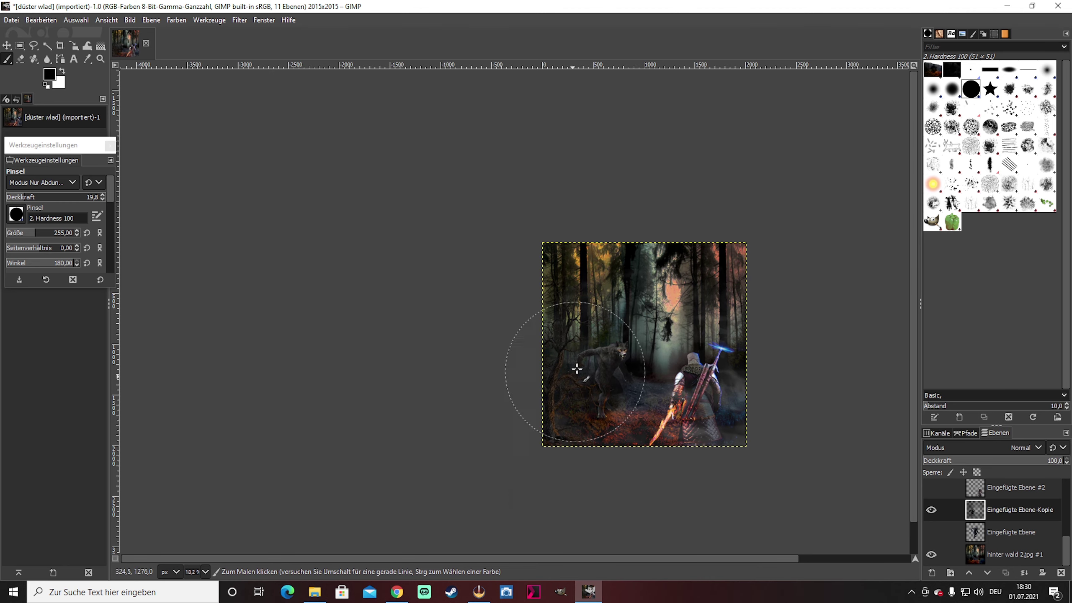
scroll(595, 419, "up", 1)
key("Home")
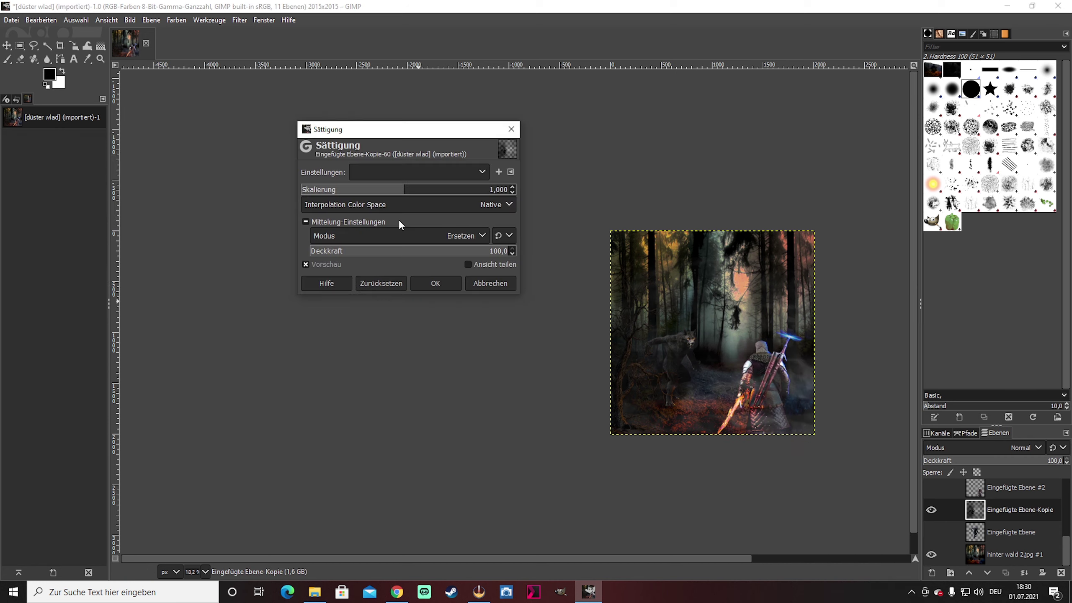
left_click(660, 367)
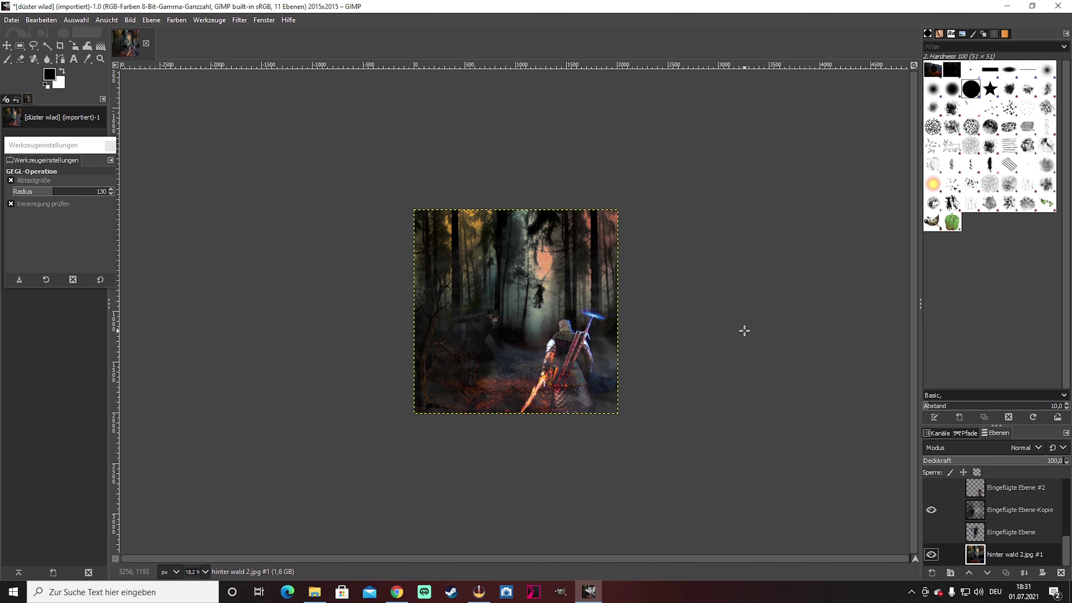
Adjust the fog layer's exposure and restore smoke erased near the wolf
right_click(558, 374)
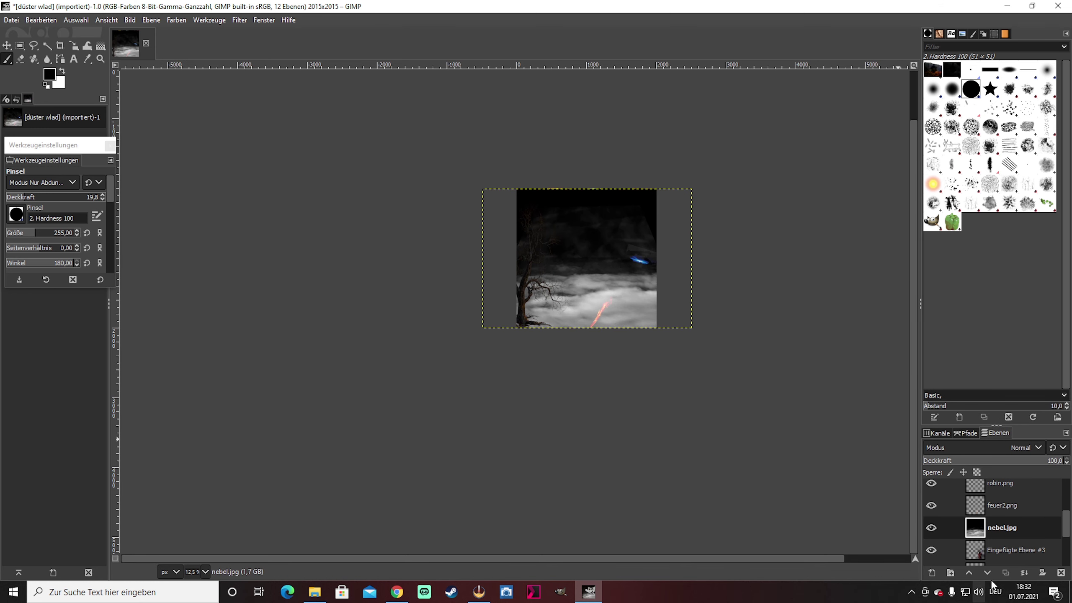
right_click(589, 295)
left_click(717, 450)
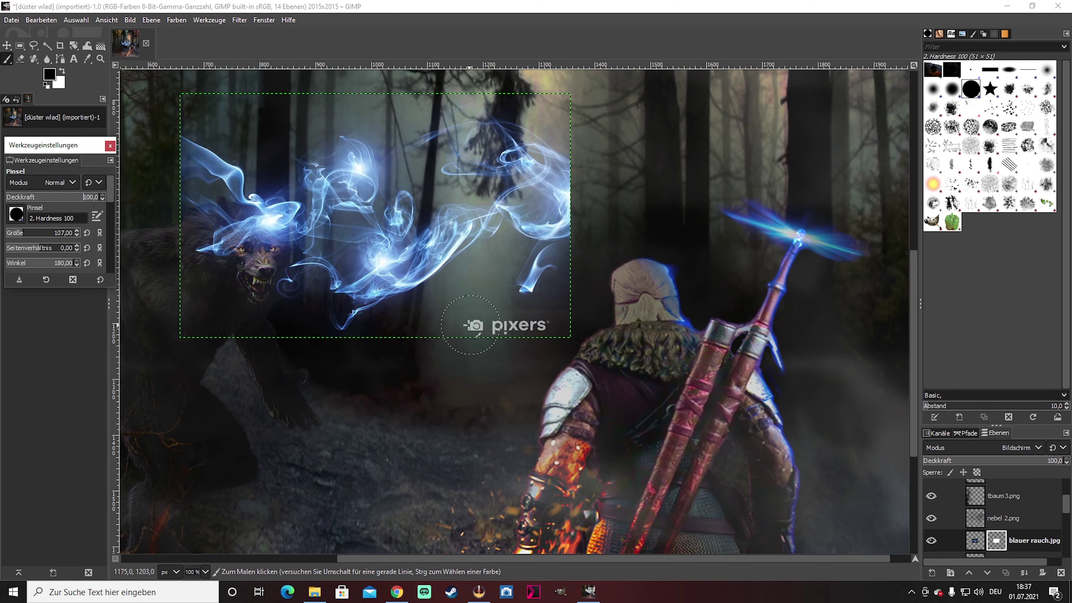
key("ctrl+z")
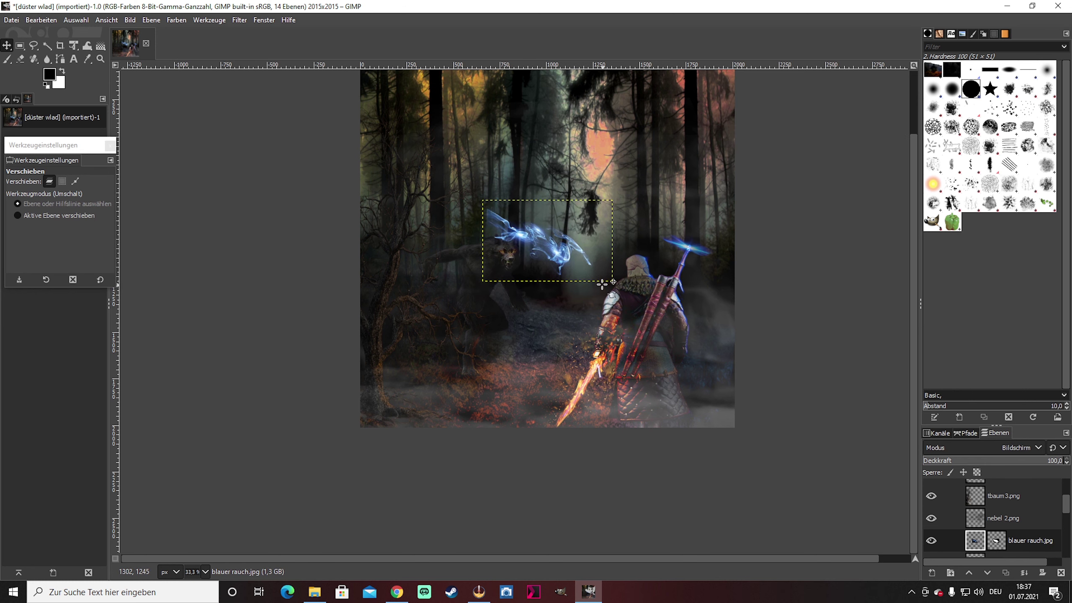
scroll(975, 520, "up", 3)
Tilt the blue smoke's perspective, rotate it about -53 degrees, and move it down-left
key("shift+t")
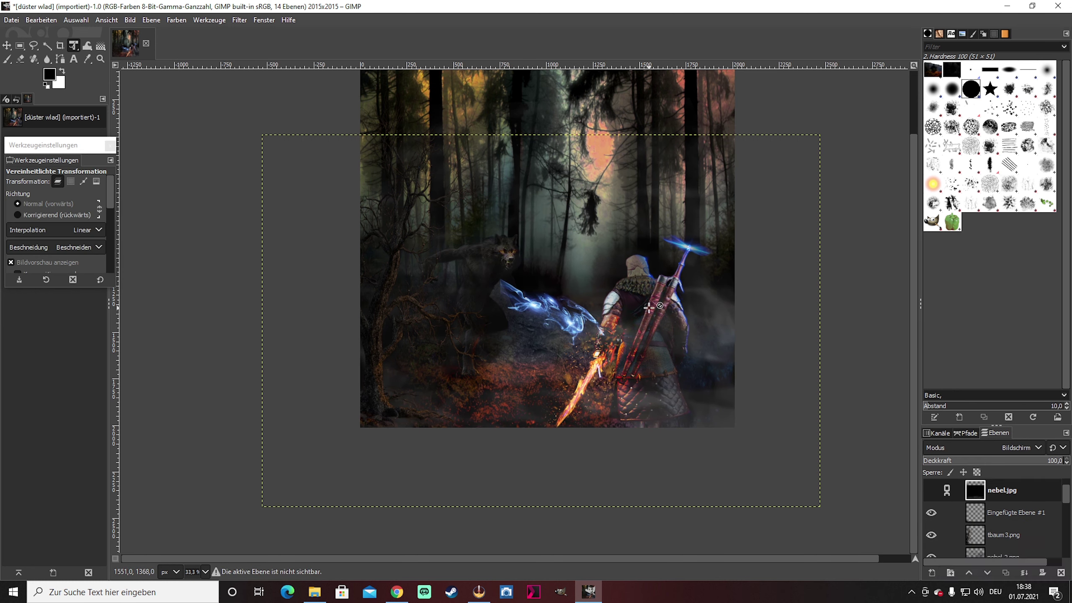
left_click(570, 309)
left_click_drag(491, 348, 452, 371)
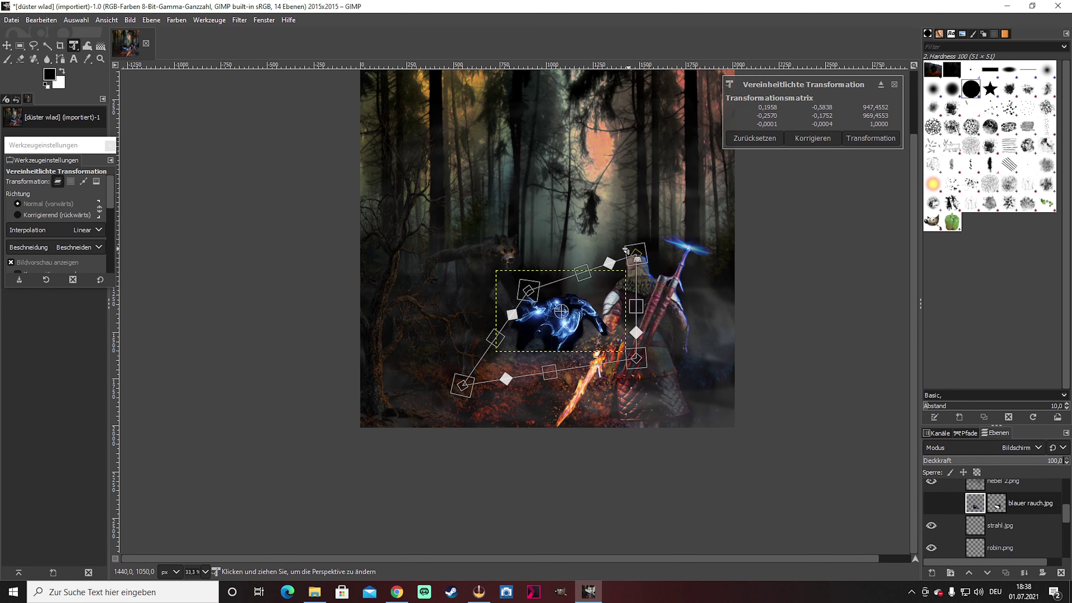
key("shift+r")
left_click_drag(613, 274, 582, 260)
key("m")
left_click_drag(577, 307, 548, 359)
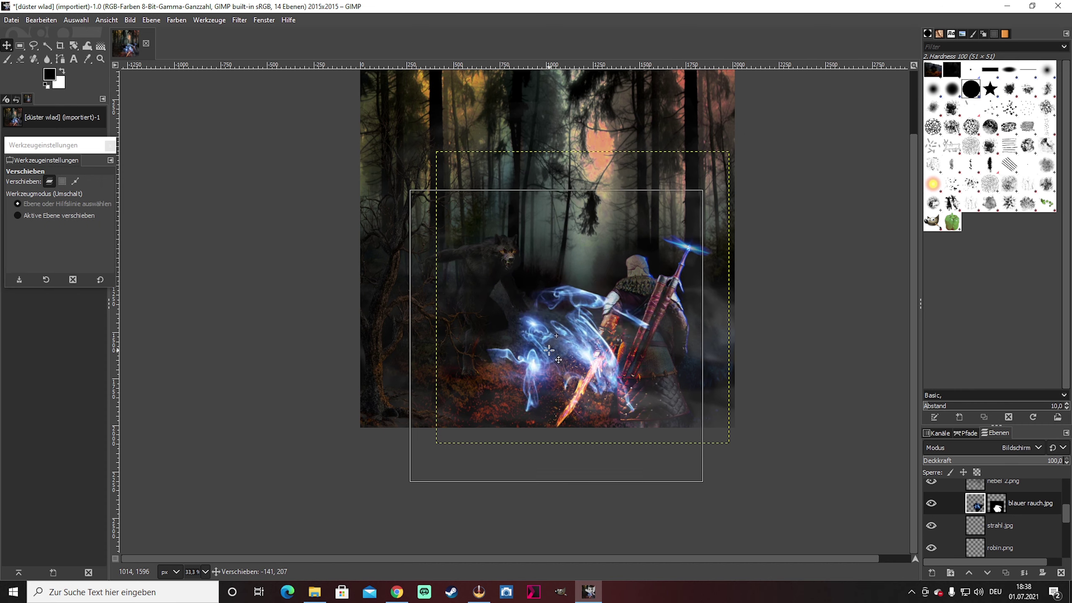
Warp the blue smoke around the flaming sword and nudge it into place
key("w")
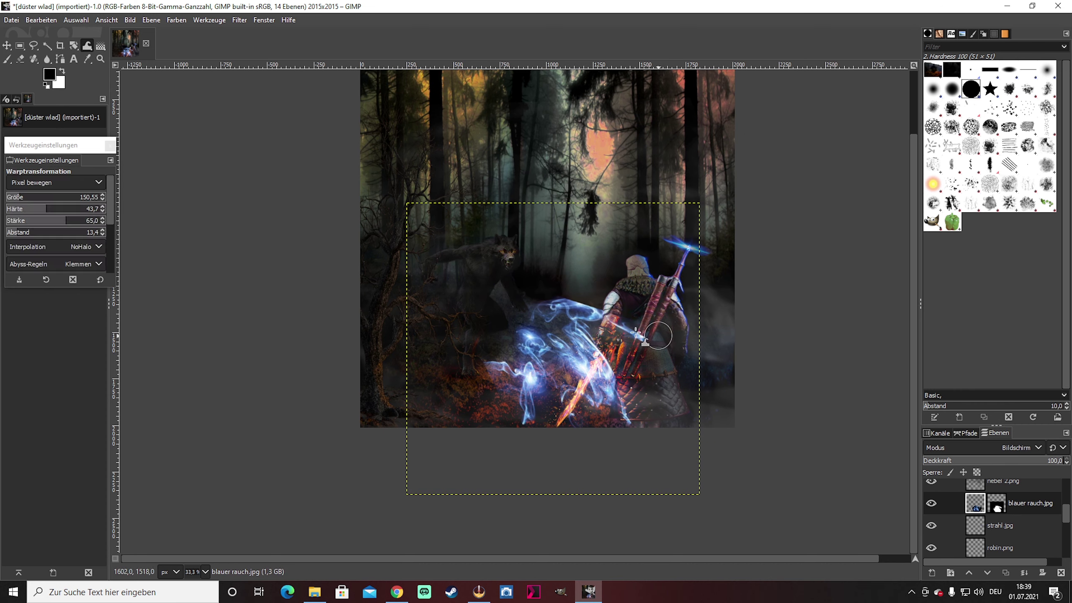
mouse_move(561, 305)
left_mouse_down()
mouse_move(521, 380)
mouse_move(582, 425)
left_mouse_up()
key("Return")
key("shift+r")
key("Return")
key("m")
left_click_drag(540, 355, 550, 366)
Try colourising the blue smoke, cancel it, and delete the smoke layer
right_click(642, 353)
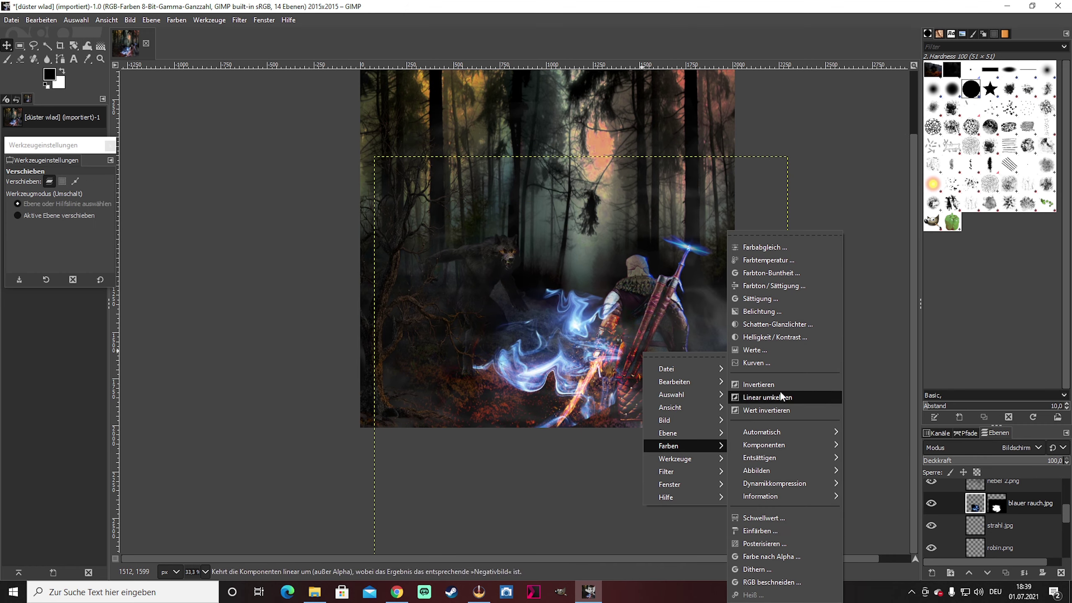
left_click(778, 395)
left_click(789, 306)
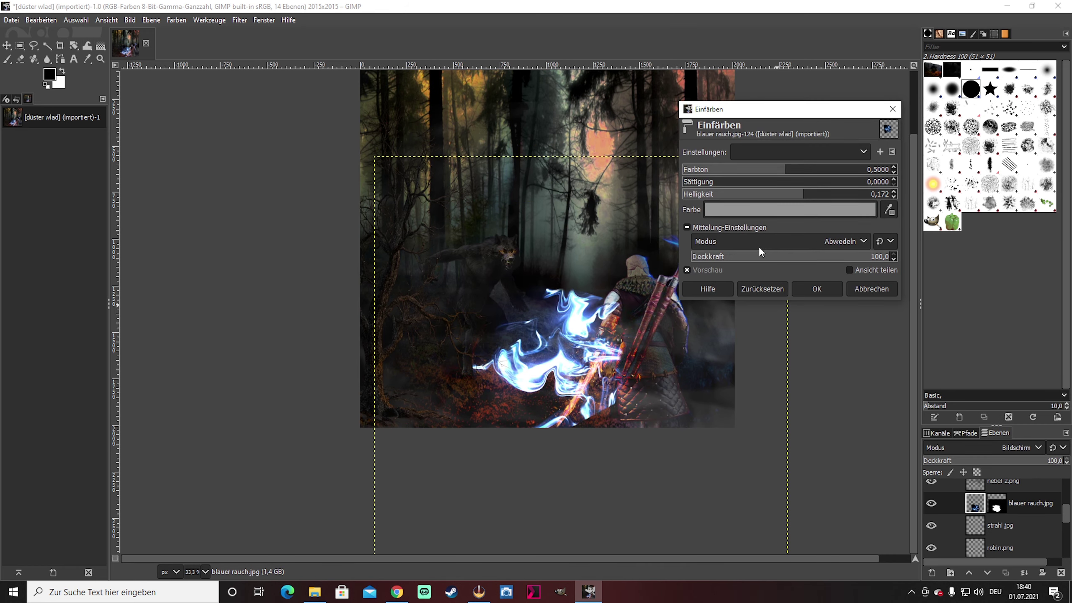
left_click(789, 209)
key("Escape")
key("Escape")
left_click(1060, 572)
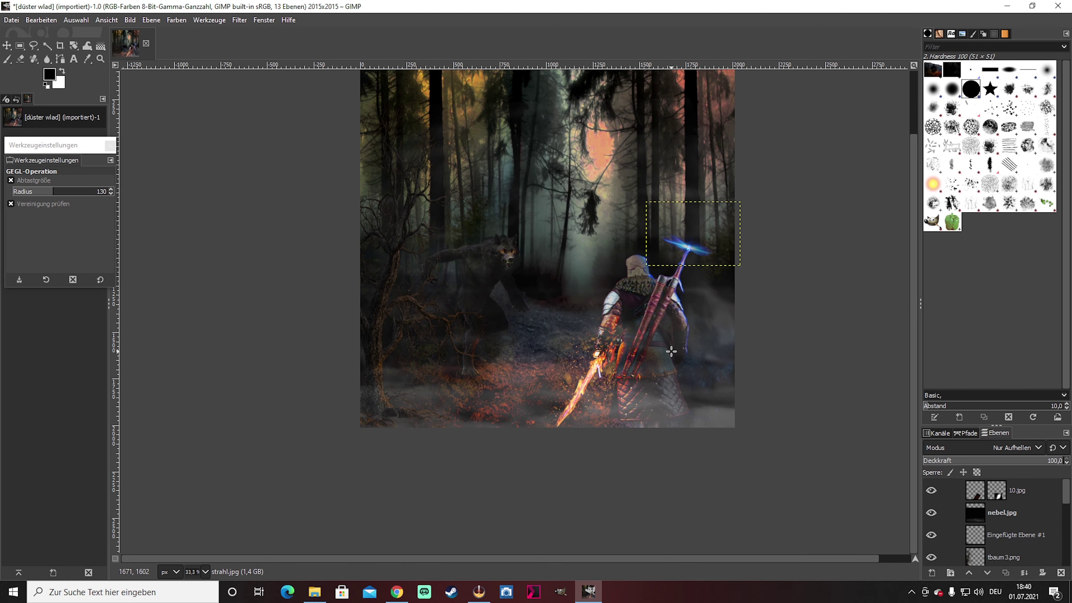
Choose the MyPaint Clouds brush and set a paint colour for fog
key("y")
key("minus")
left_click(22, 233)
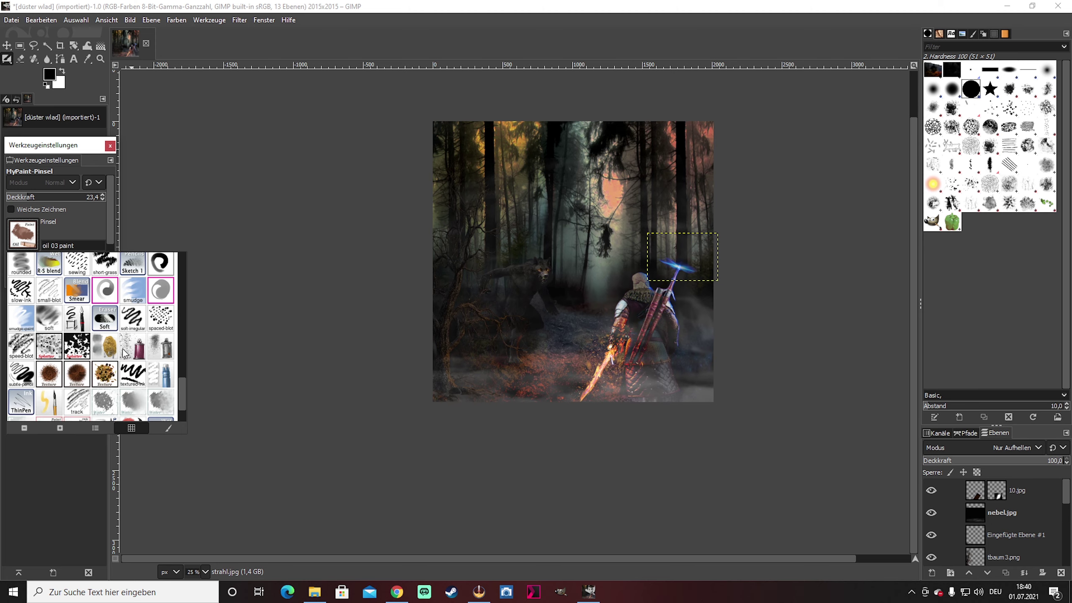
scroll(126, 360, "up", 2)
scroll(126, 359, "up", 1)
scroll(161, 341, "up", 2)
left_click(161, 341)
left_click(49, 75)
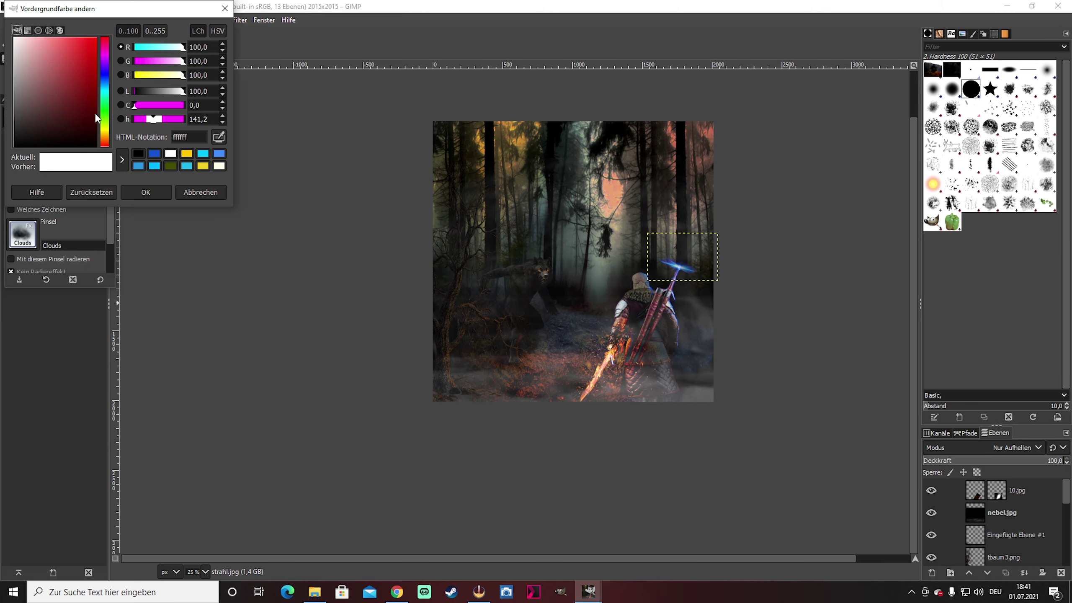
left_click(148, 190)
scroll(1013, 519, "down", 3)
left_click(1012, 532)
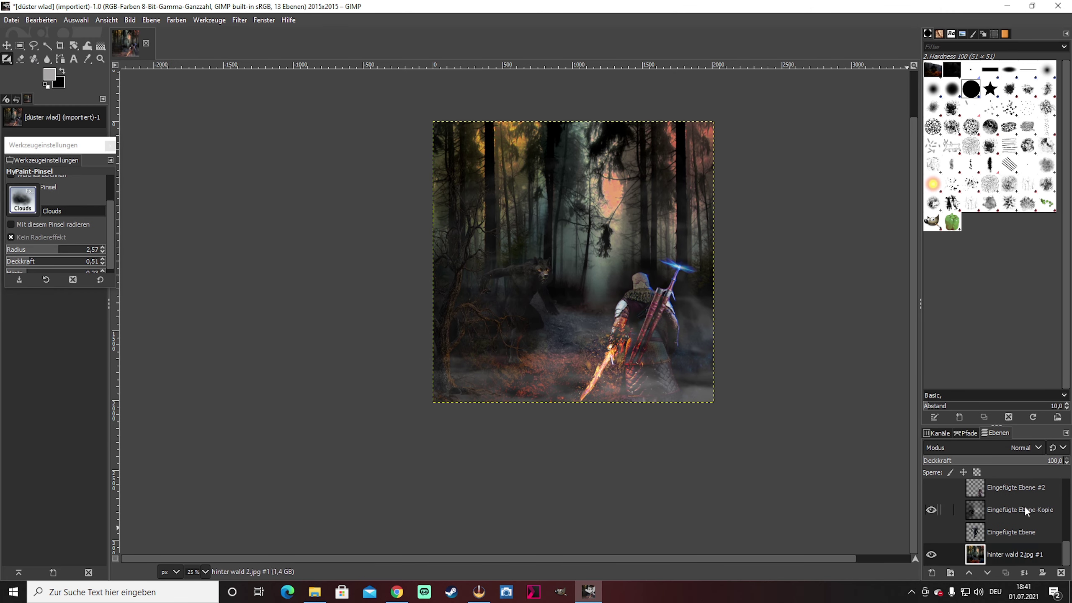
key("minus")
Merge the 13 layers down to four and try a filter from the canvas menu
key("ctrl+z")
key("ctrl+z")
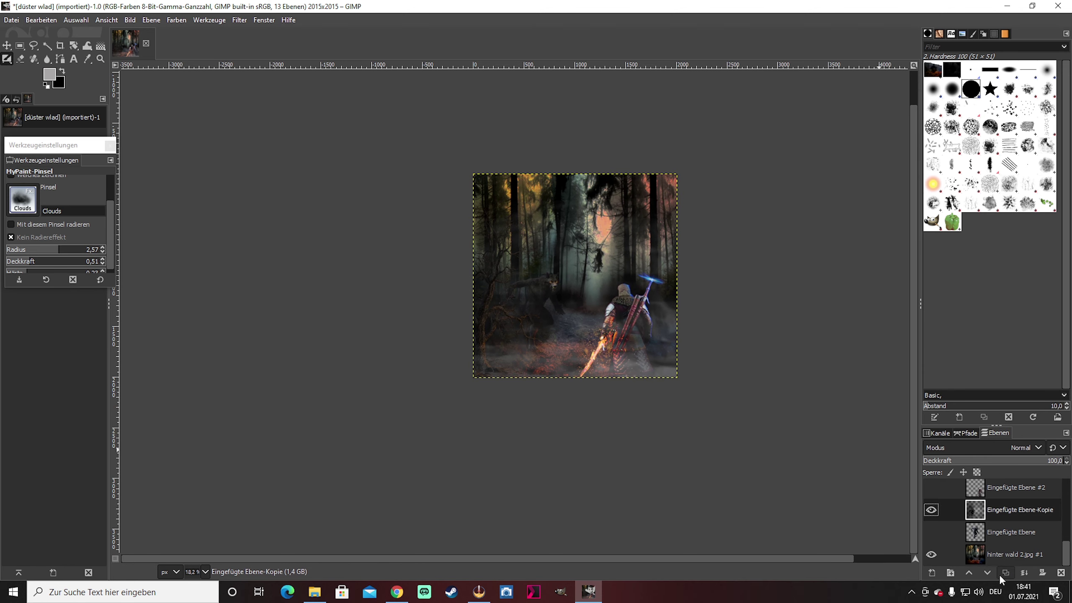
key("ctrl+z")
key("ctrl+z")
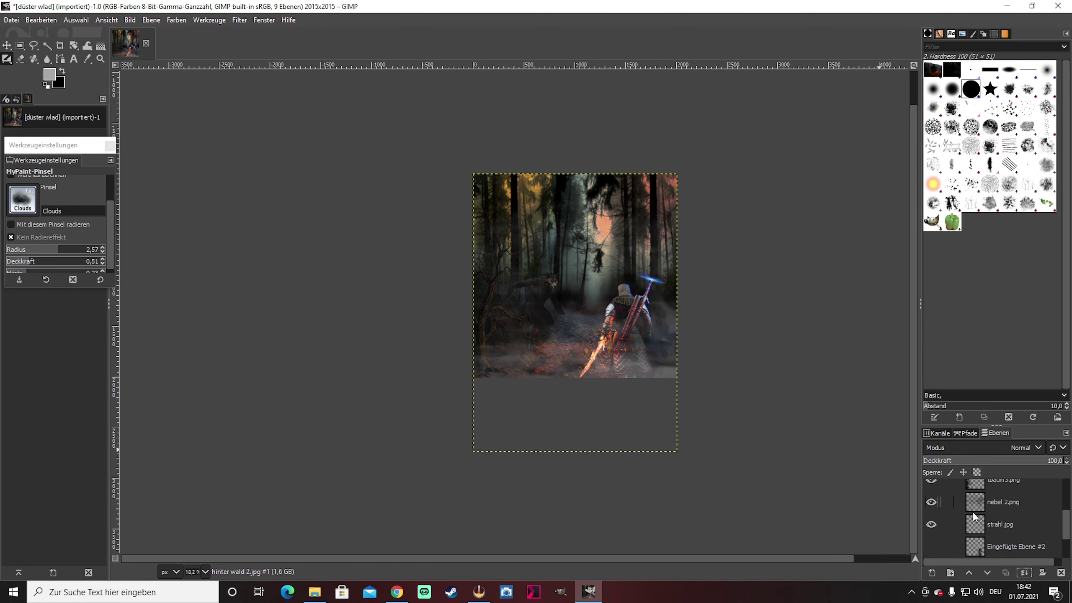
key("ctrl+z")
key("ctrl+z")
key("ctrl+z")
key("ctrl+z")
key("ctrl+z")
right_click(565, 329)
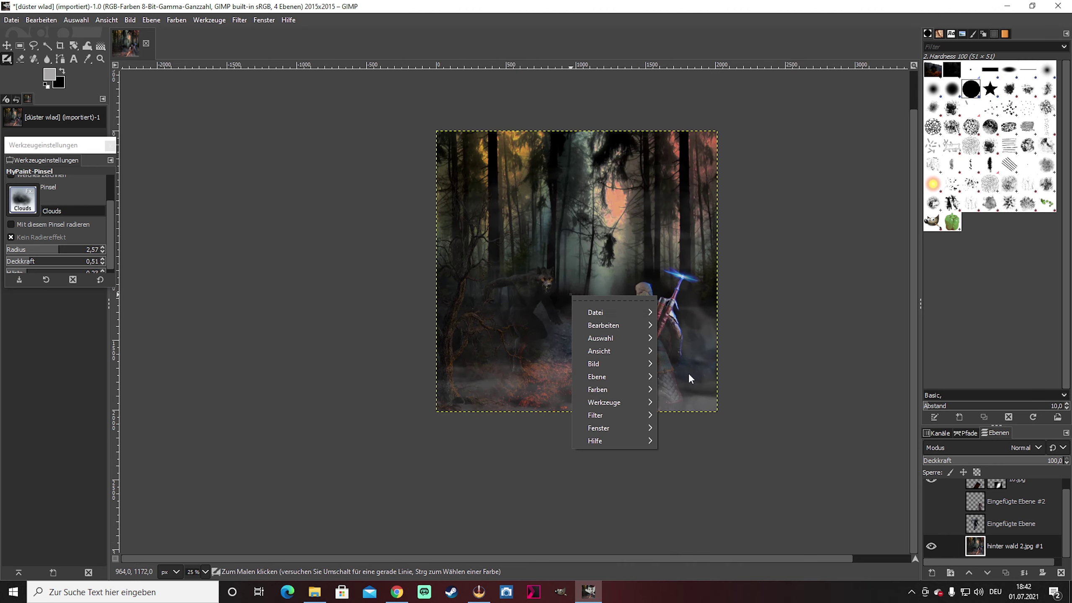
left_click(717, 380)
key("Escape")
Zoom in on the Witcher's hood and delete the top layer 10.jpg
left_click(7, 59)
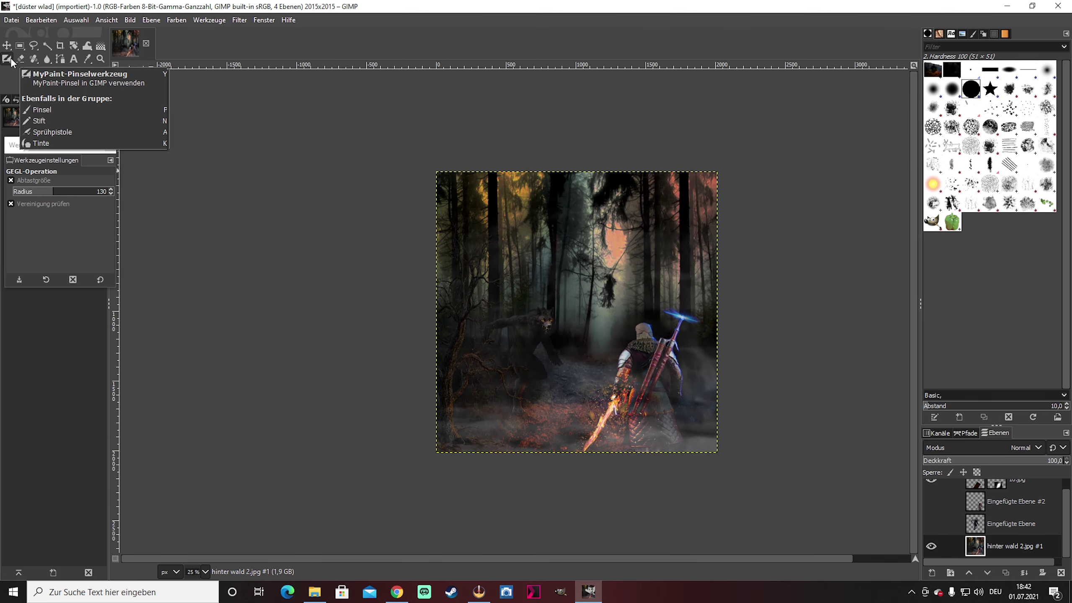
key("1")
scroll(408, 339, "down", 1, "ctrl")
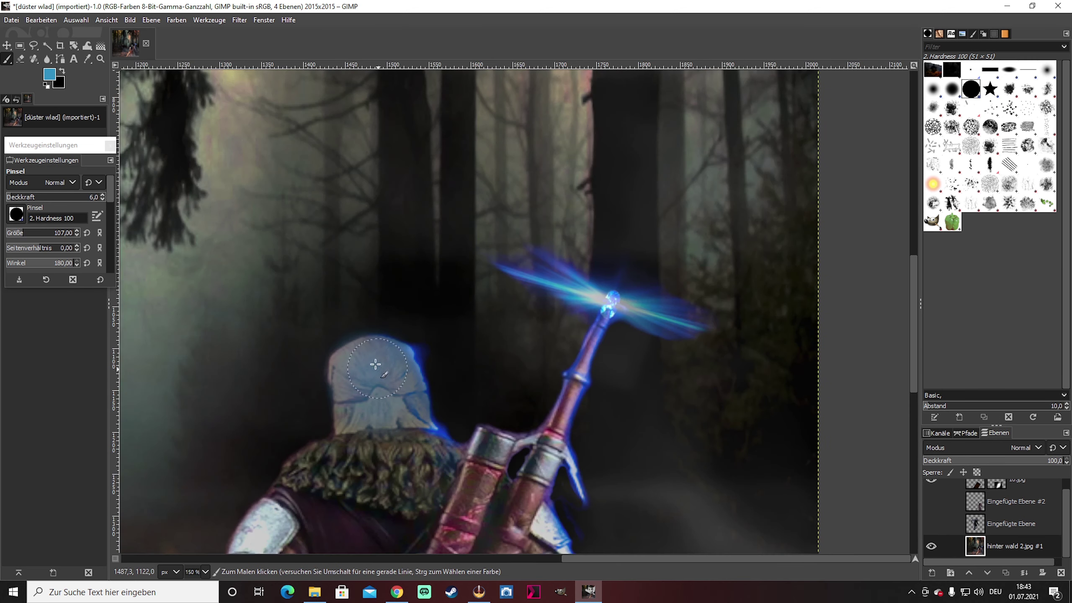
scroll(596, 302, "down", 4, "ctrl")
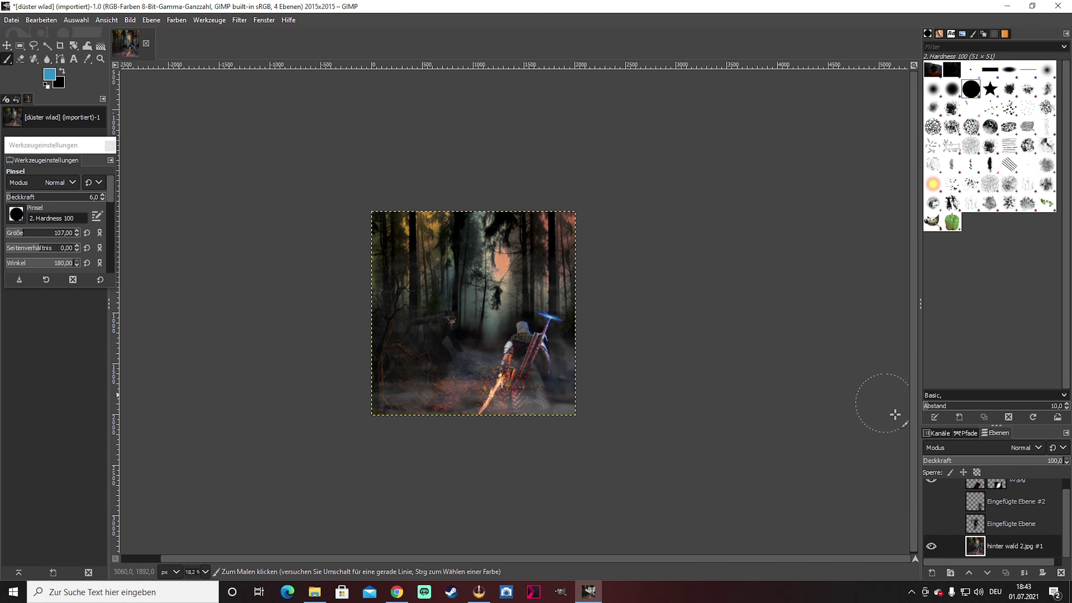
right_click(501, 306)
left_click(633, 422)
Reset colours to black and white and set the paint mode to Weiche Kanten
key("d")
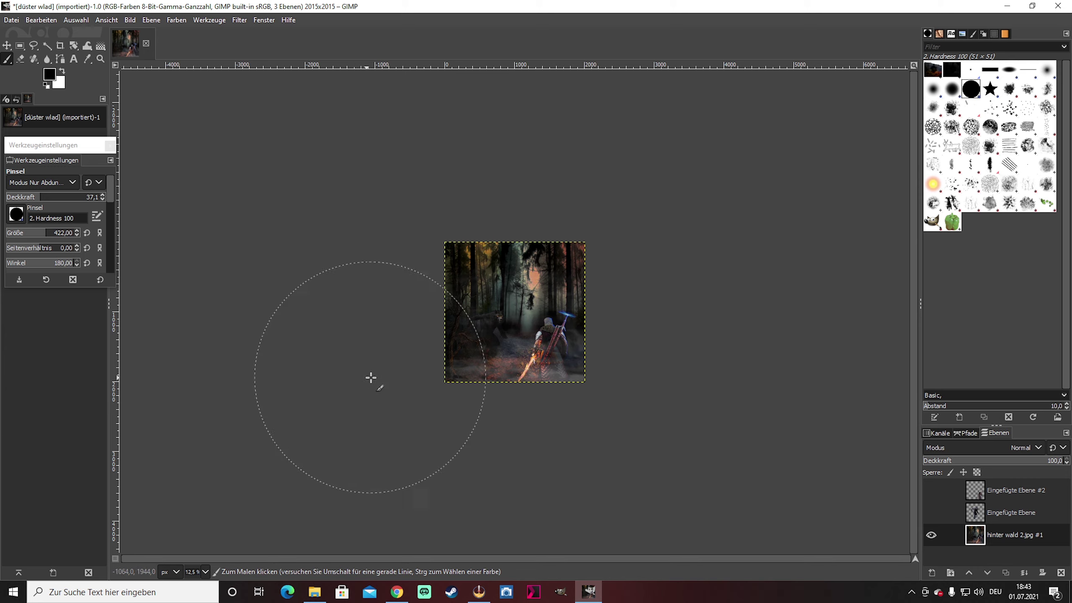
scroll(652, 274, "left", 2)
left_click(43, 183)
left_click(36, 445)
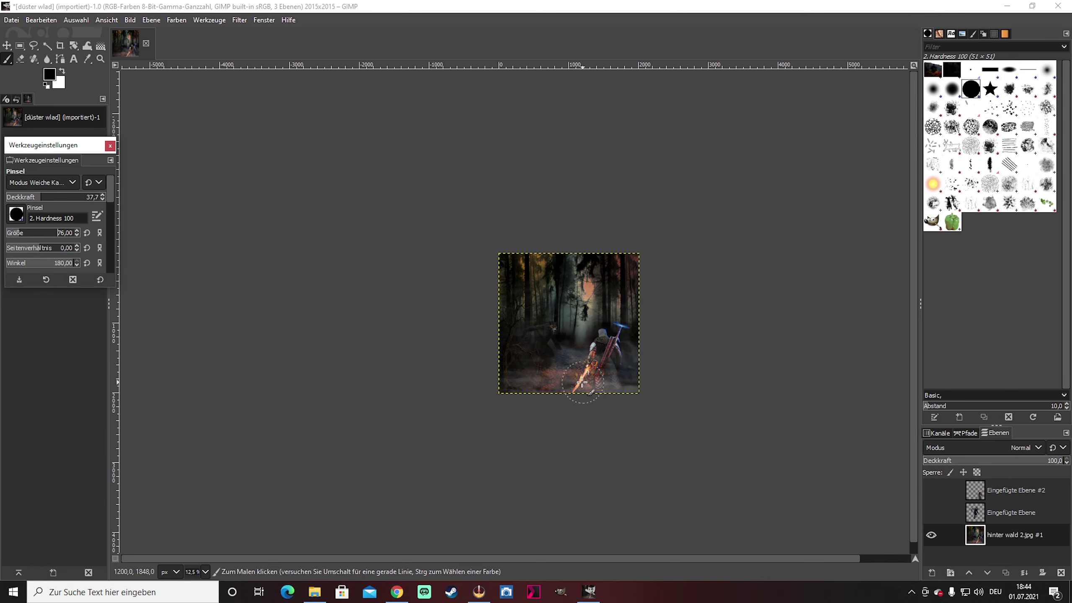
scroll(609, 281, "up", 3)
scroll(608, 281, "up", 2)
scroll(608, 281, "up", 1)
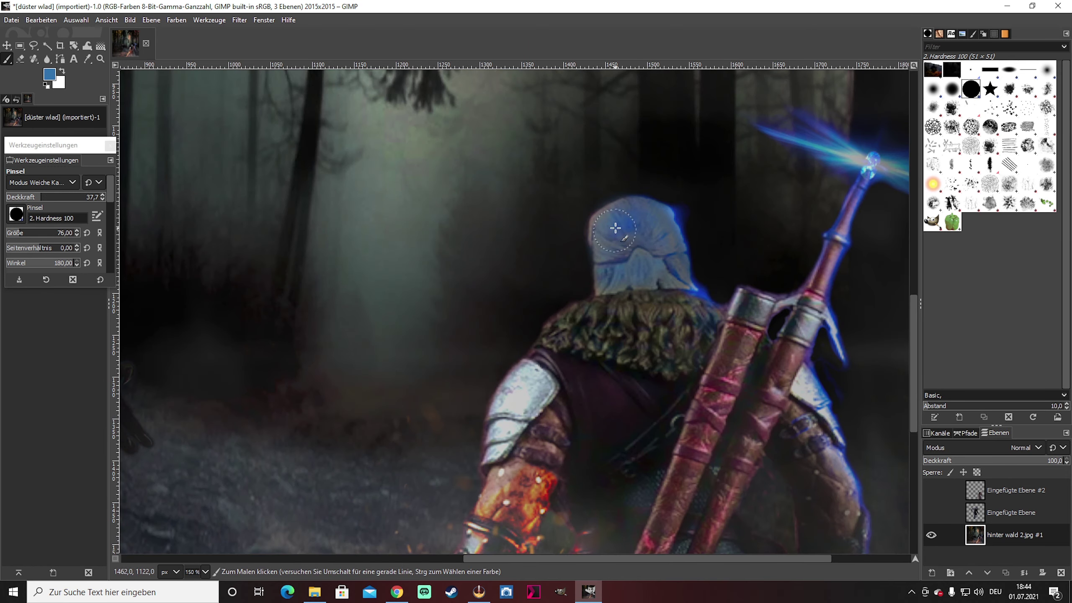
scroll(615, 228, "down", 1)
scroll(672, 268, "up", 3)
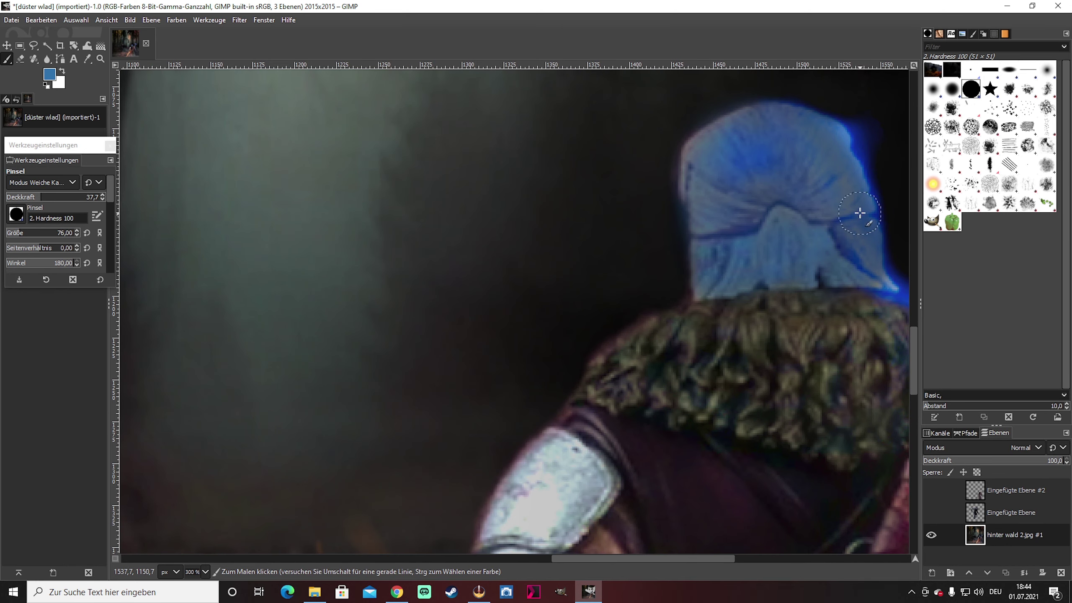
scroll(682, 209, "down", 8)
scroll(699, 177, "up", 5)
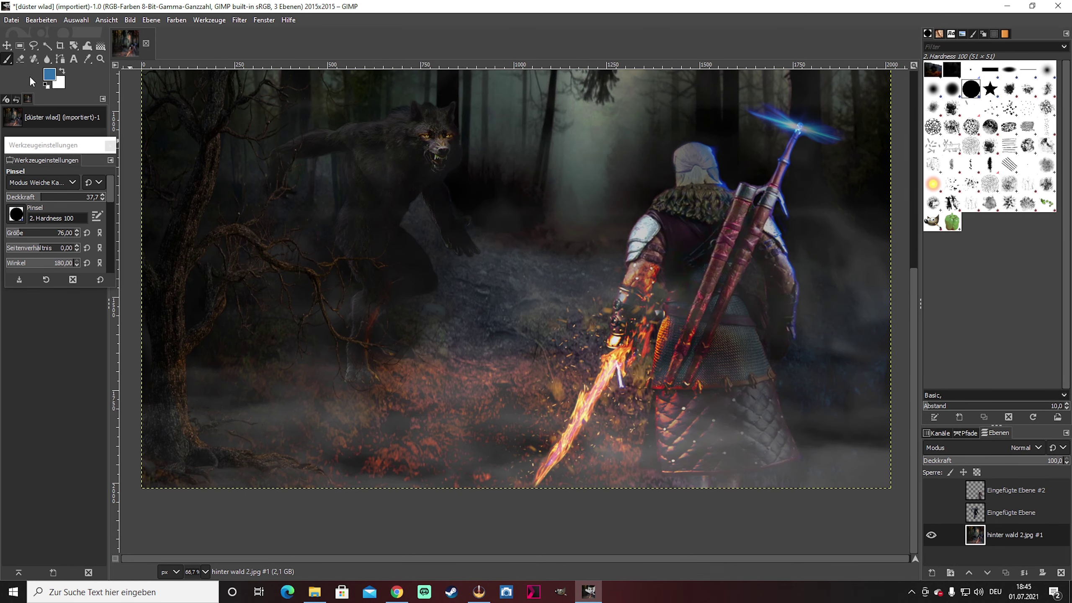
Paint the Witcher's hood light blue with the MyPaint basic digital brush
key("y")
left_click(22, 234)
scroll(580, 281, "up", 3)
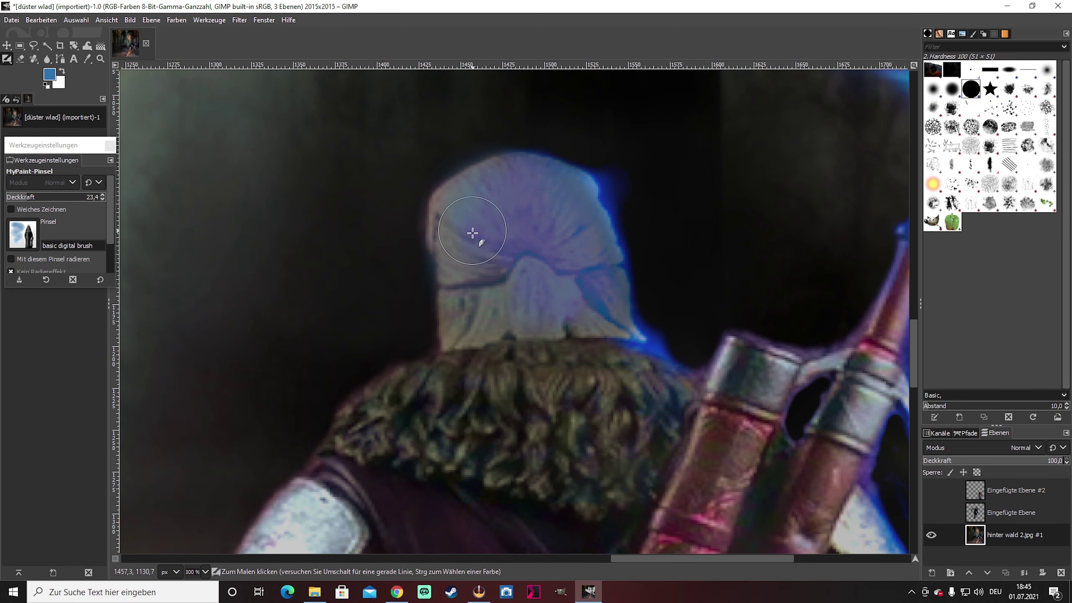
left_click(49, 74)
left_click(155, 187)
mouse_move(506, 211)
left_mouse_down()
mouse_move(531, 186)
mouse_move(586, 310)
left_mouse_up()
scroll(574, 172, "left", 5)
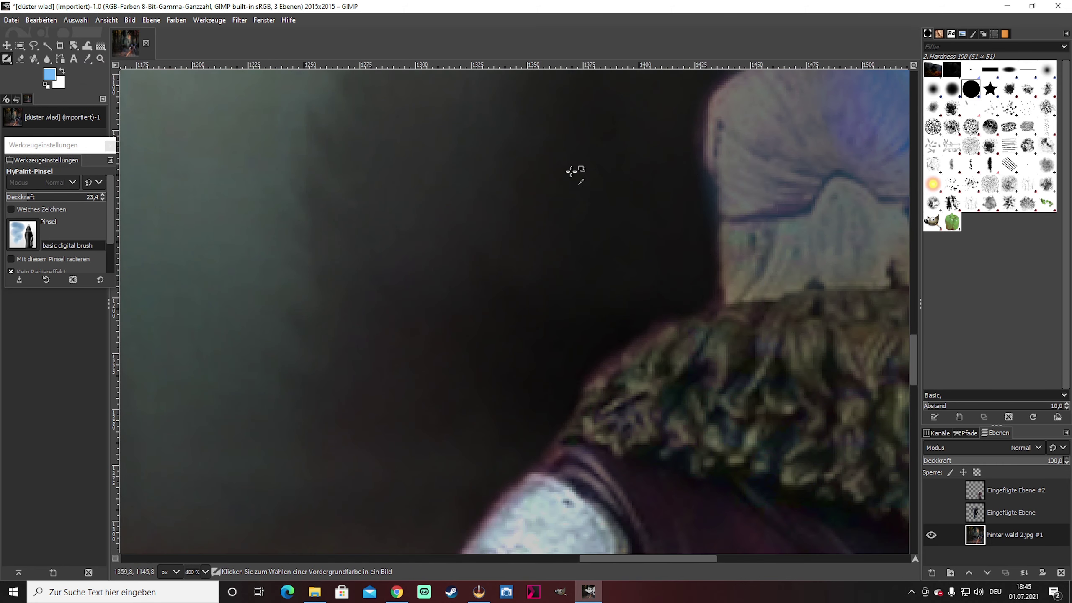
scroll(538, 450, "up", 5)
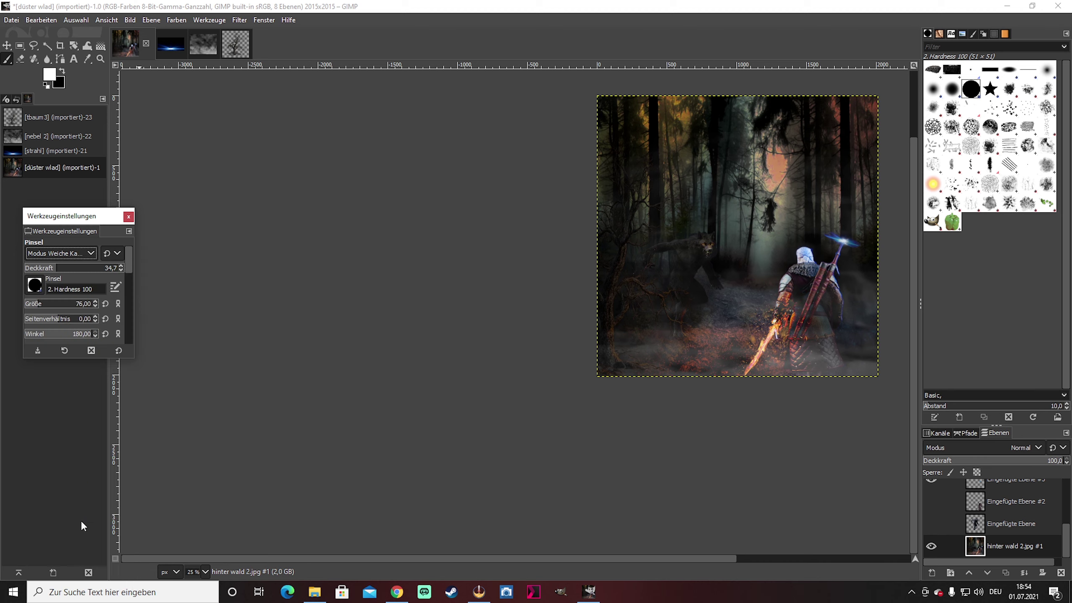
left_click(840, 243, "ctrl")
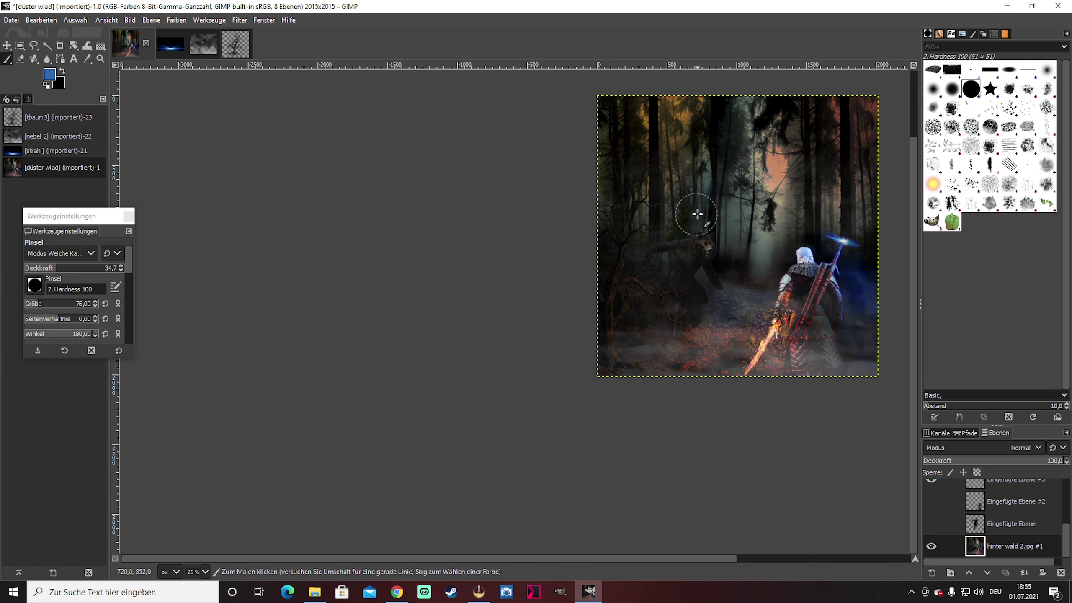
Brighten and warm the whole forest scene with a Colours adjustment
right_click(747, 205)
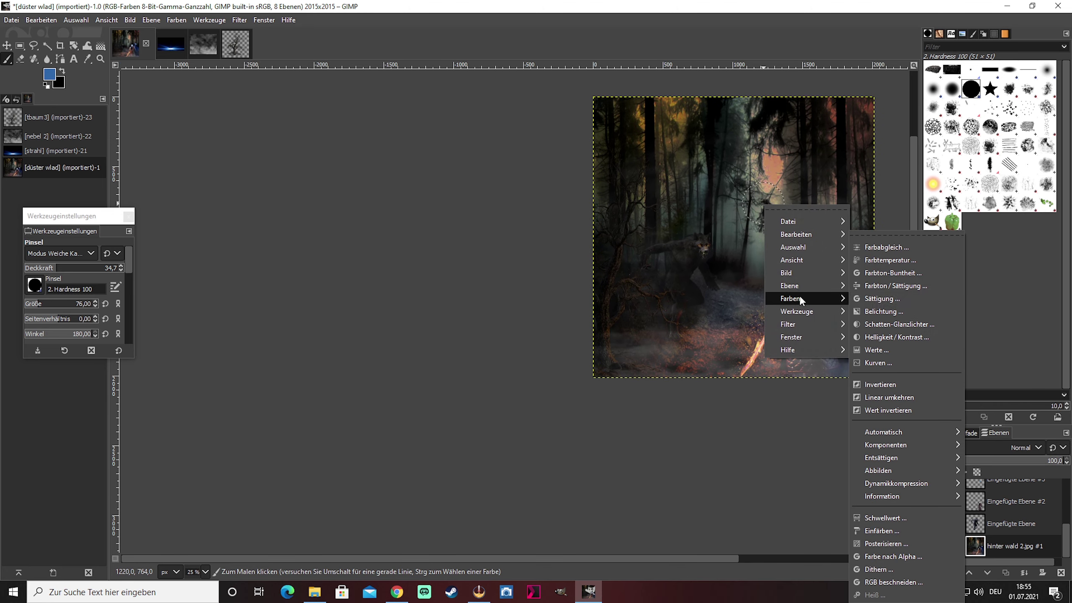
left_click(785, 297)
left_click(376, 278)
key("x")
key("p")
scroll(595, 275, "up", 3)
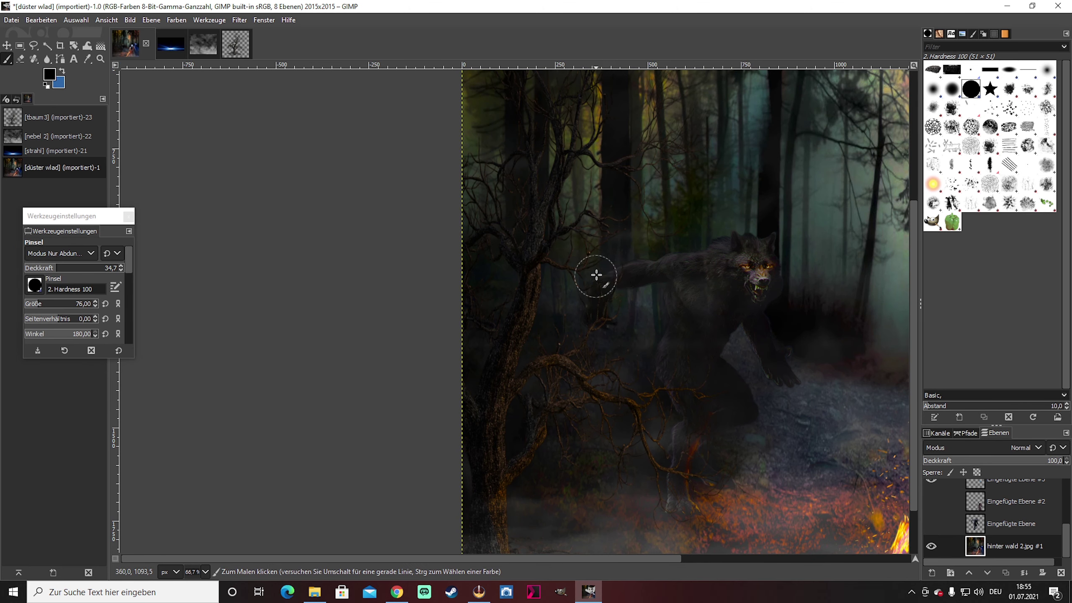
scroll(607, 268, "down", 3)
scroll(789, 203, "down", 2)
scroll(741, 383, "up", 2)
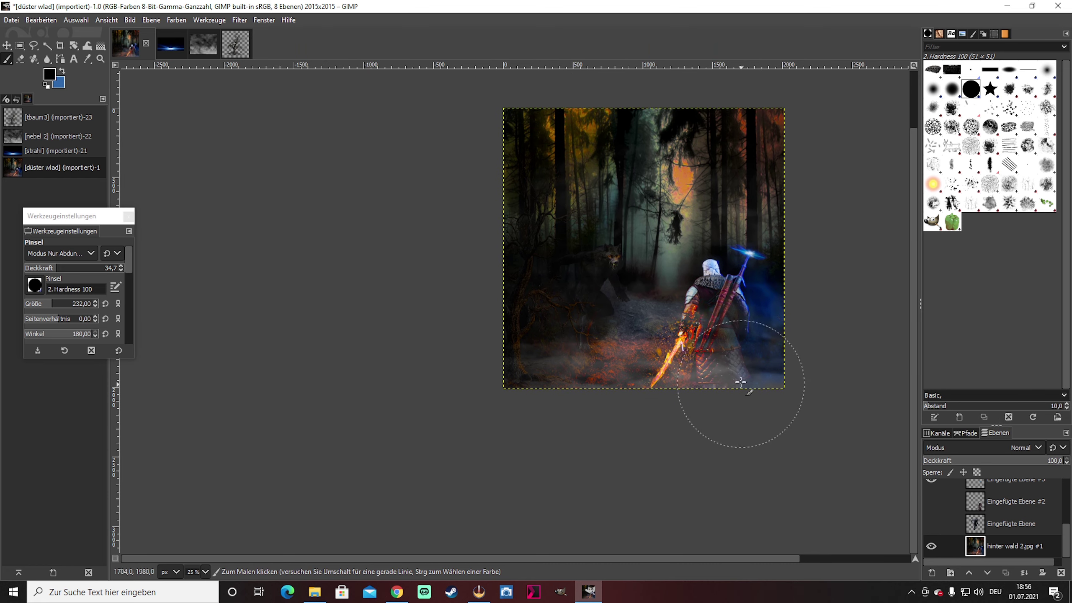
scroll(1013, 519, "up", 2)
Apply the hood layer's mask and select the hinter wald 2.jpg #1 layer
right_click(996, 492)
left_click(963, 326)
scroll(1013, 519, "down", 3)
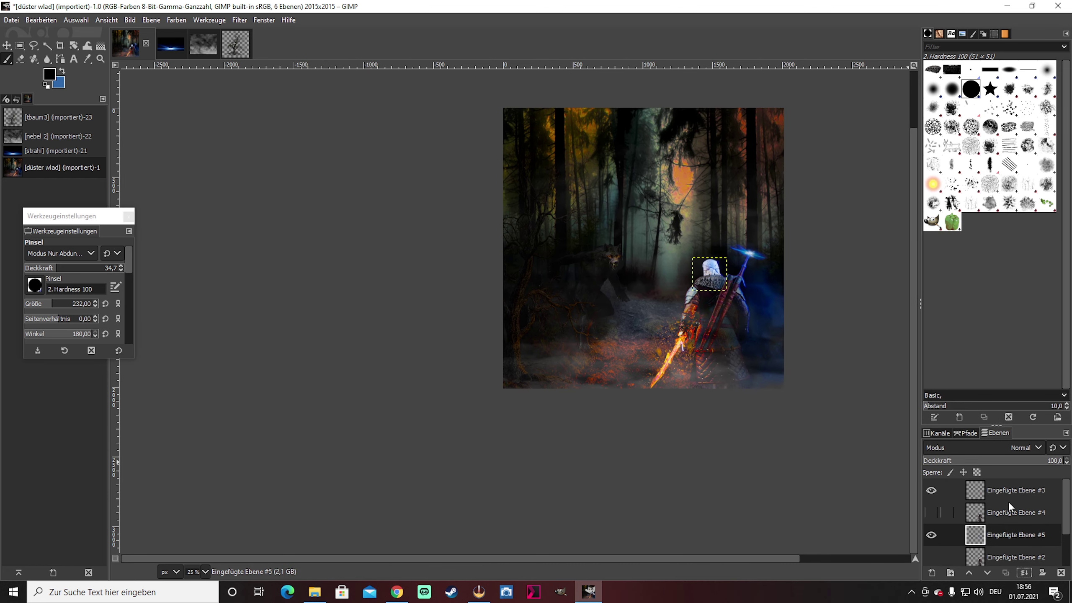
left_click(997, 554)
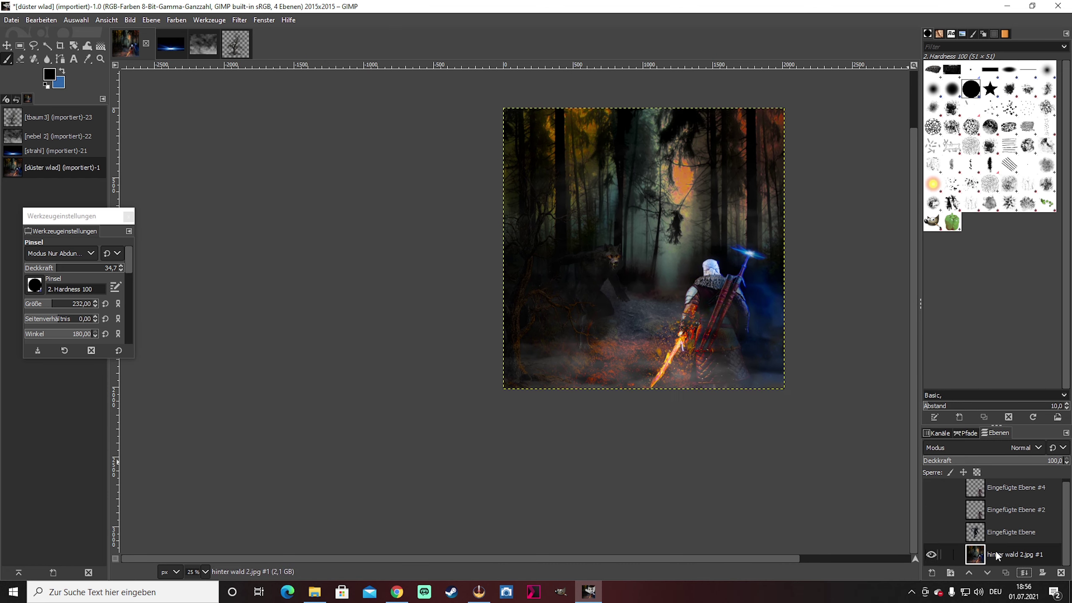
Try luminance painting modes, make white the paint colour, and open Exposure
left_click(61, 254)
left_click(83, 447)
left_click(61, 253)
key("Escape")
key("x")
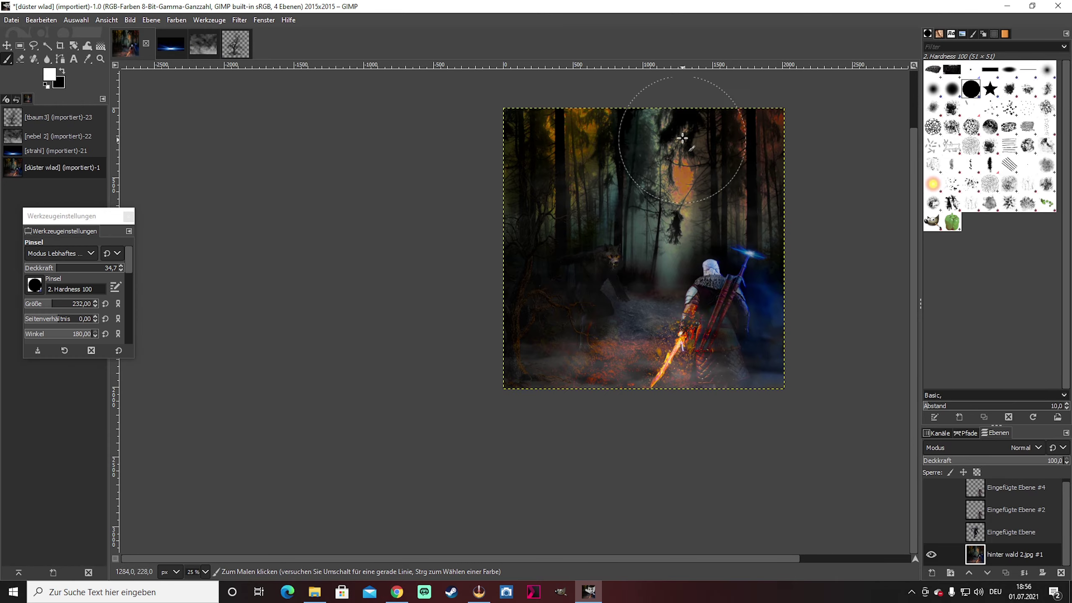
left_click(61, 253)
left_click(82, 378)
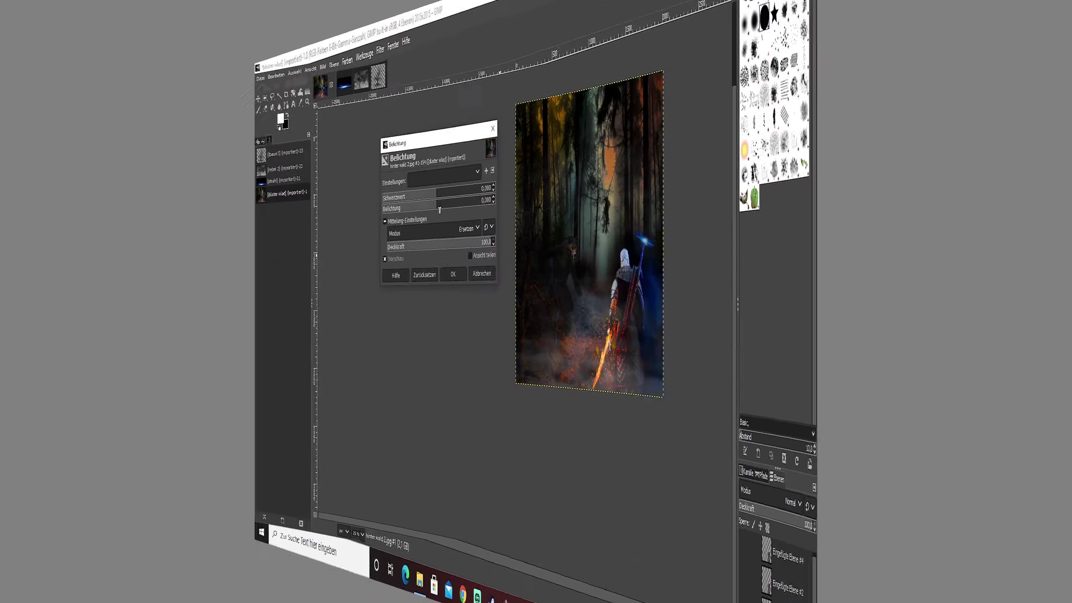